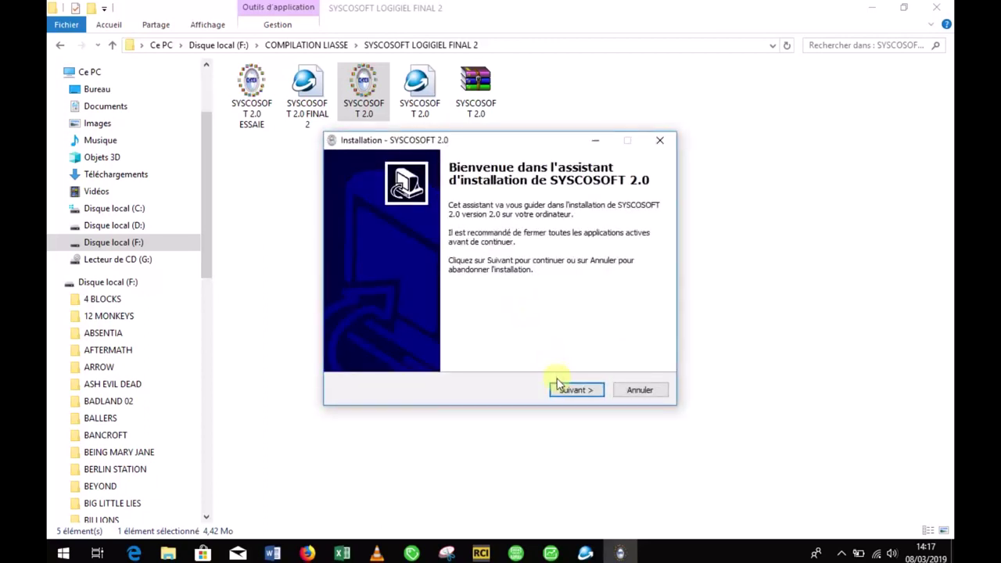
Step: Install SYSCOSOFT 2.0 in C:\SYSCOSOFT 2.0 with default Start menu and desktop shortcut; finish without launching
left_click(562, 391)
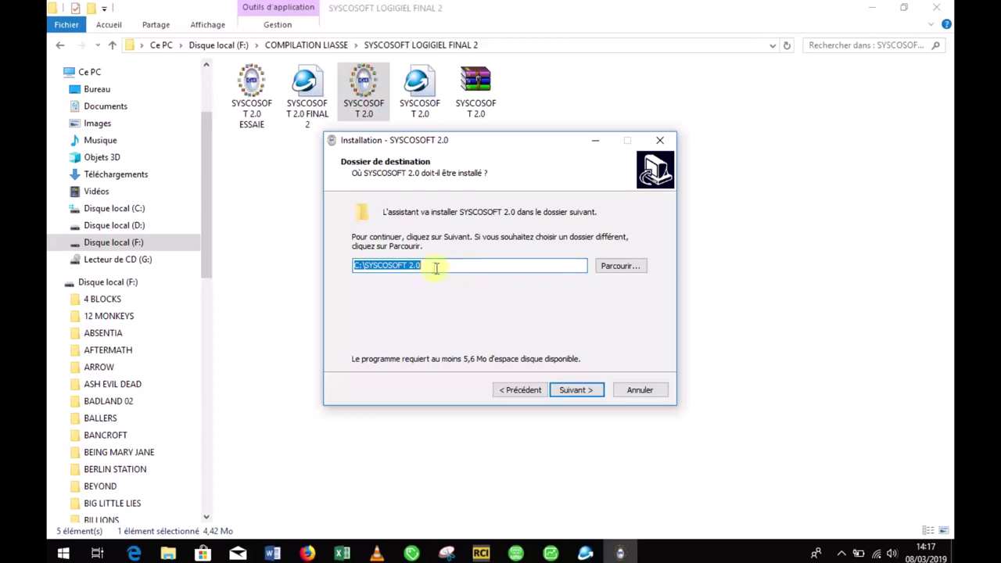
left_click(566, 392)
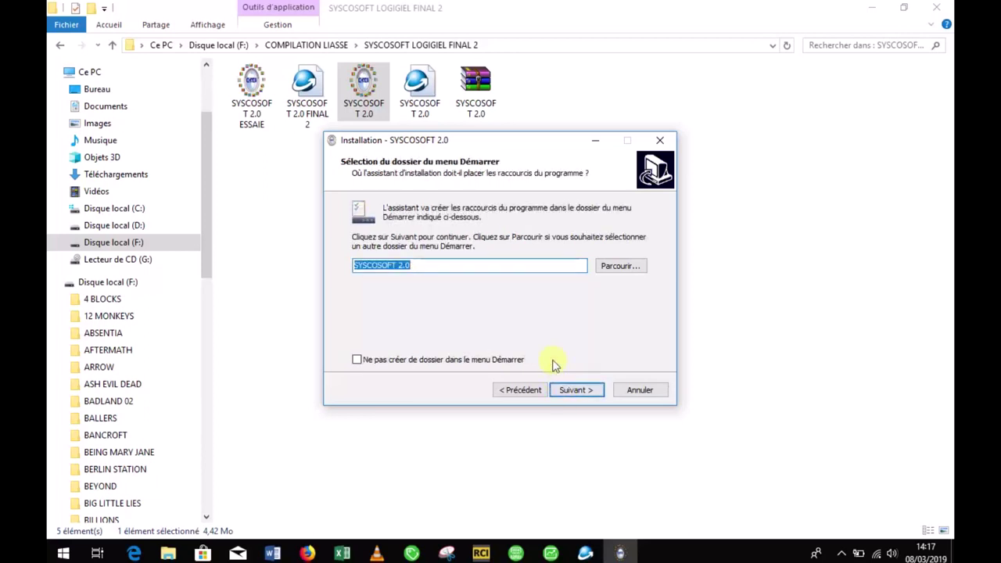
left_click(572, 389)
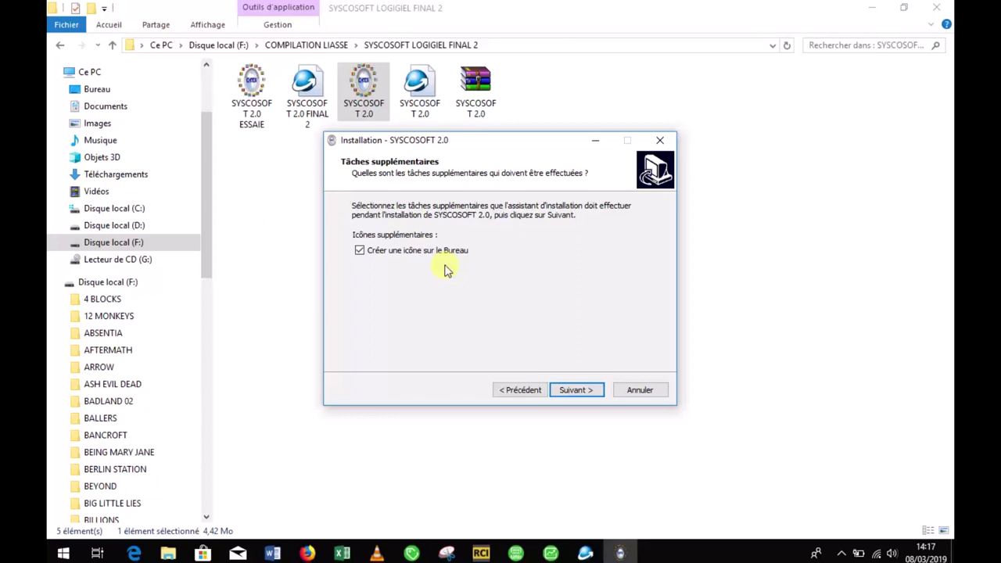
left_click(572, 391)
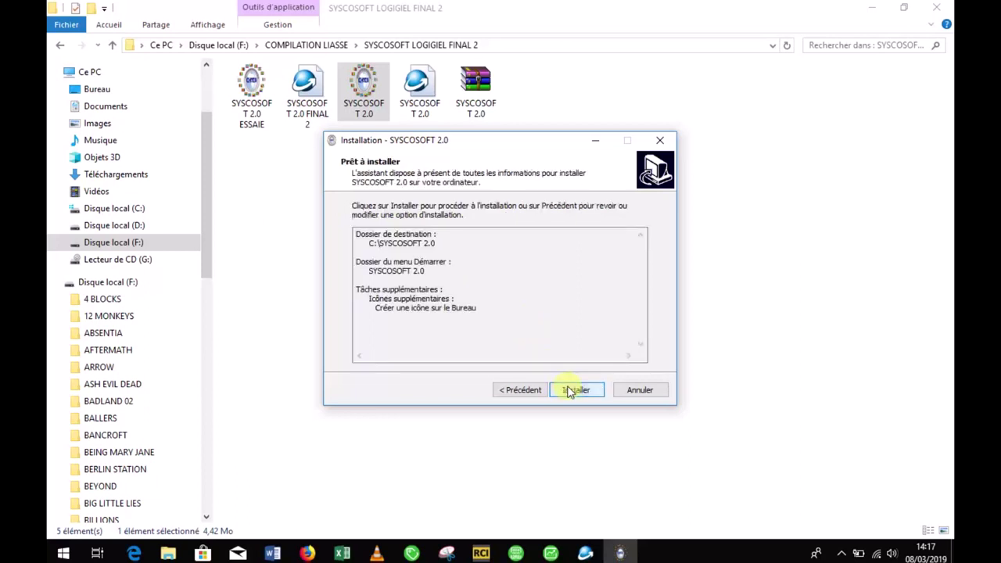
left_click(571, 390)
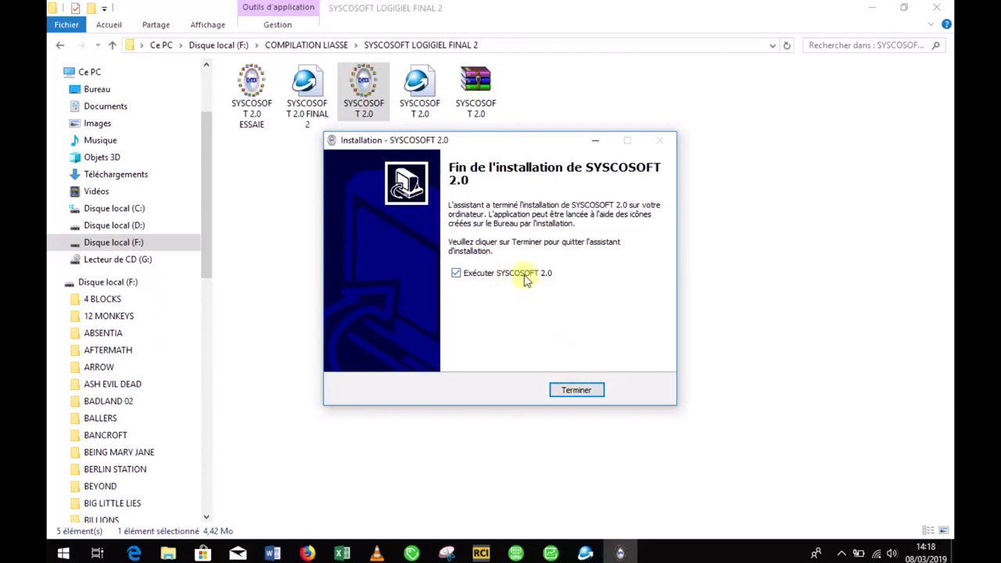
left_click(526, 280)
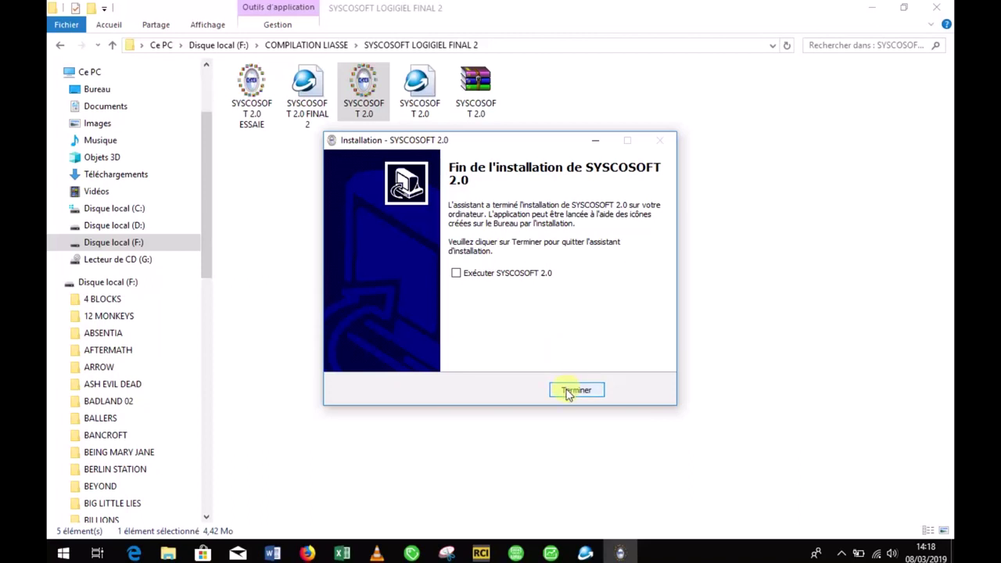
left_click(568, 393)
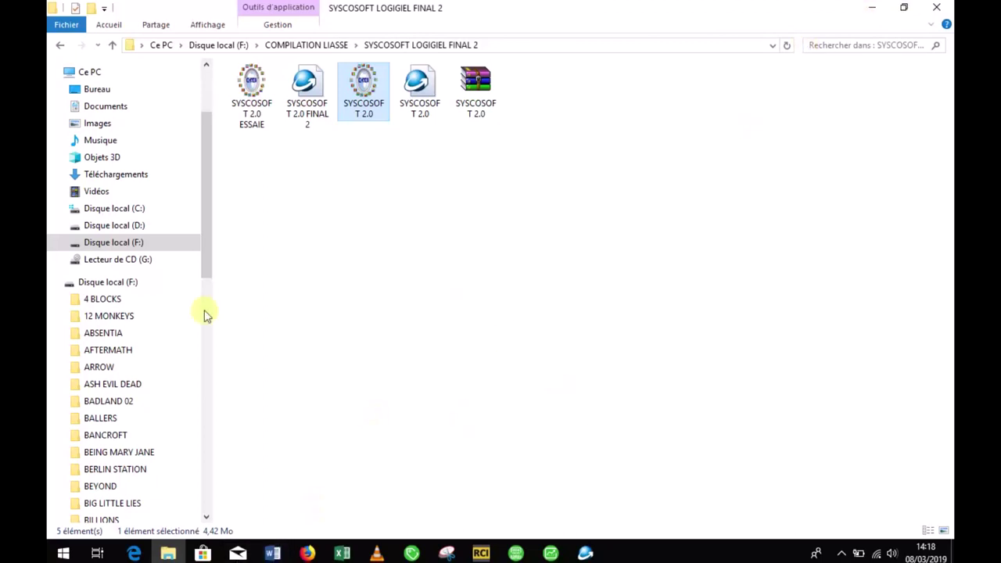
Step: Go from COMPILATION LIASSE into BROUILLON and open the LIASSE SYSCOSOFT 2.0 workbook in Excel
left_click(112, 45)
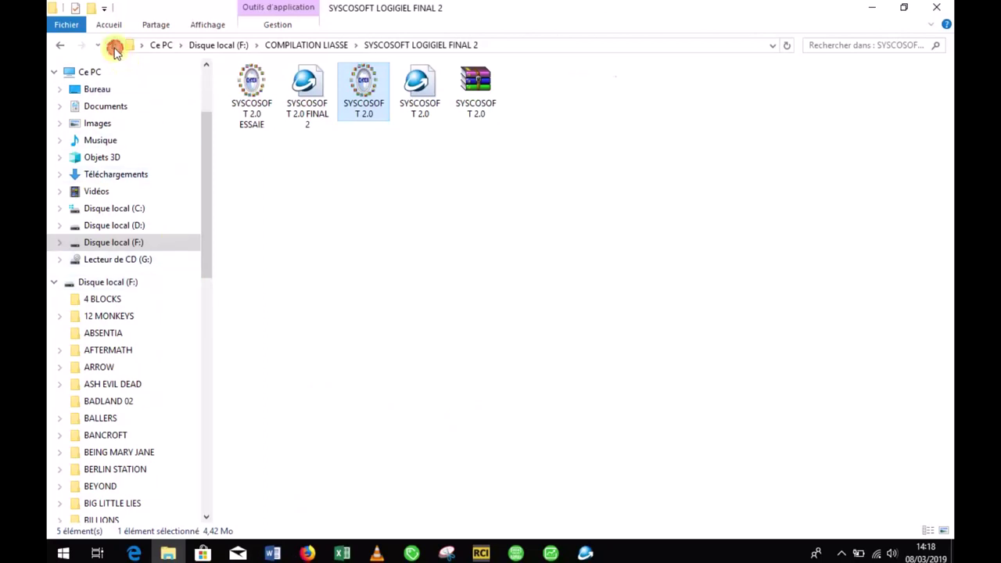
double_click(253, 111)
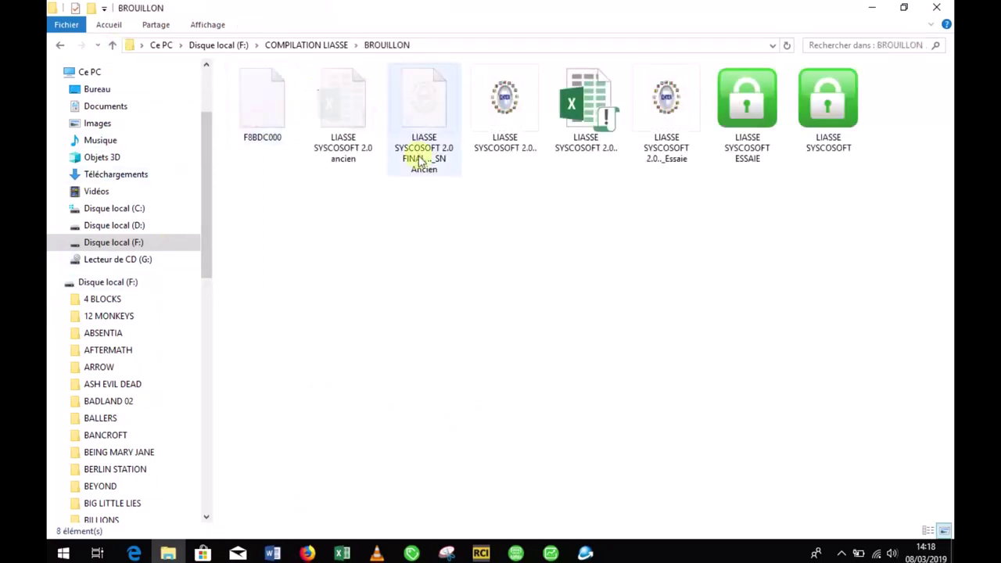
left_click(585, 125)
double_click(585, 126)
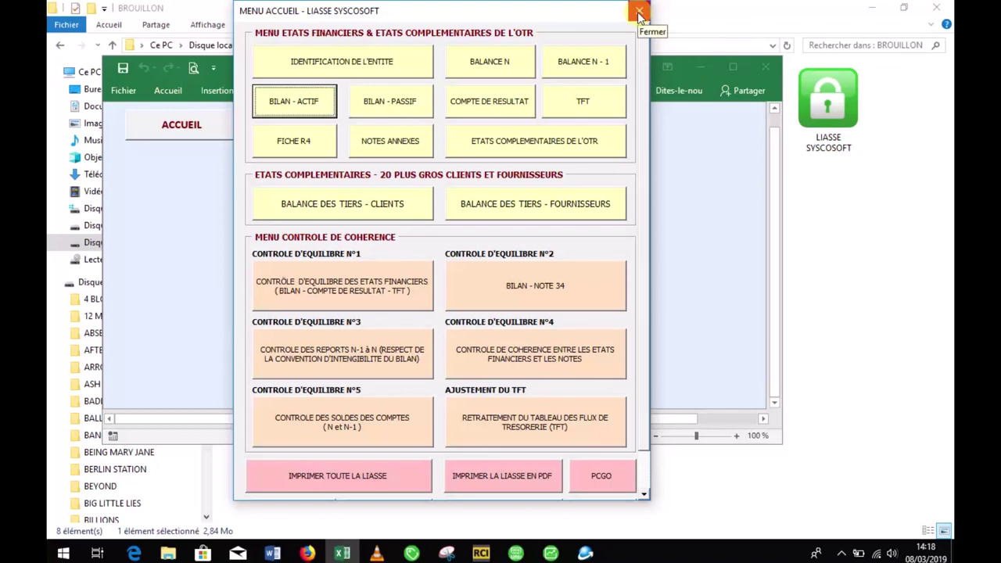
Step: Maximize the workbook window and choose IDENTIFICATION DE L'ENTITE from the MENU ACCUEIL
left_click(640, 13)
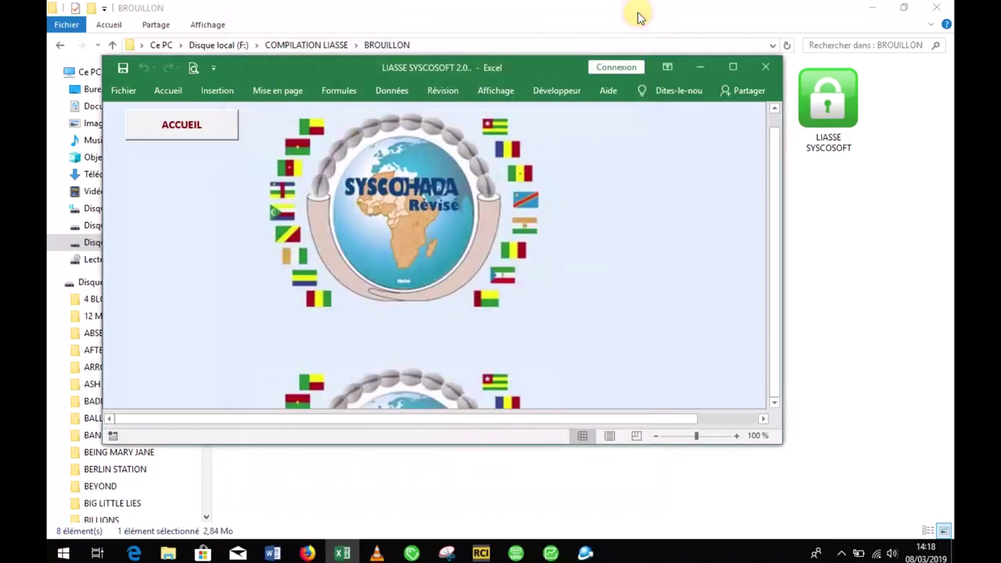
left_click(734, 69)
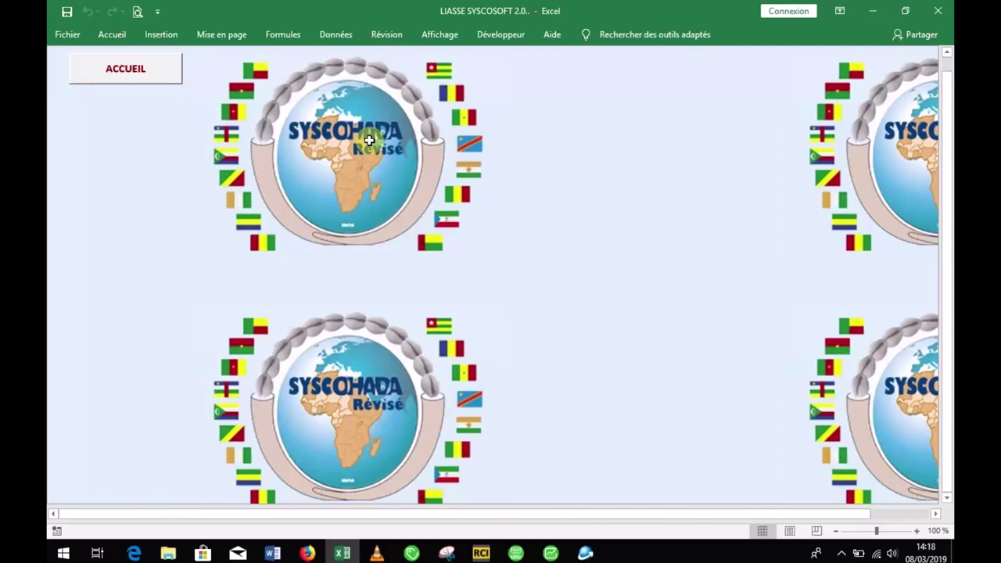
left_click(176, 84)
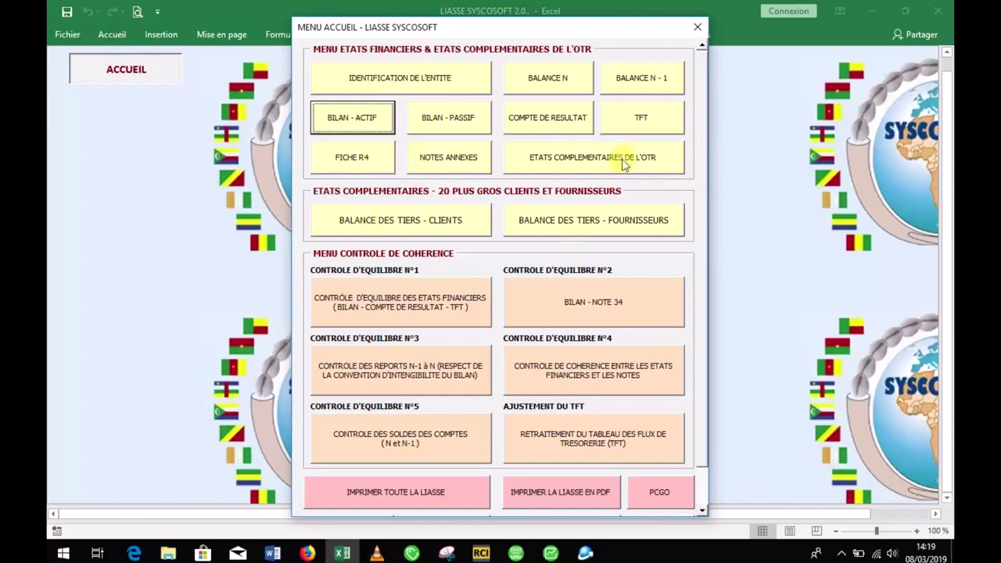
mouse_move(702, 113)
left_mouse_down()
mouse_move(701, 129)
mouse_move(702, 96)
left_mouse_up()
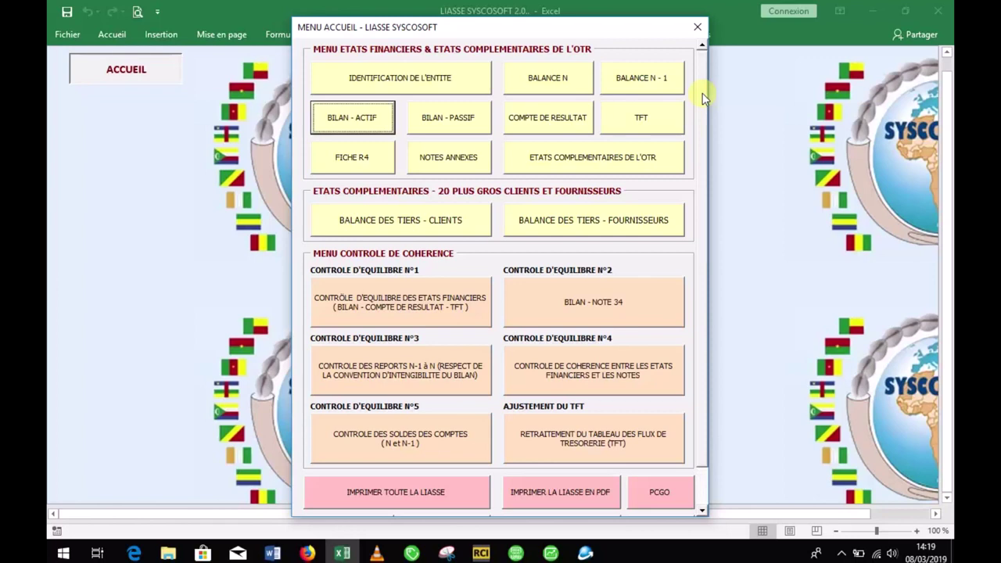
left_click(438, 80)
left_click_drag(520, 139, 510, 120)
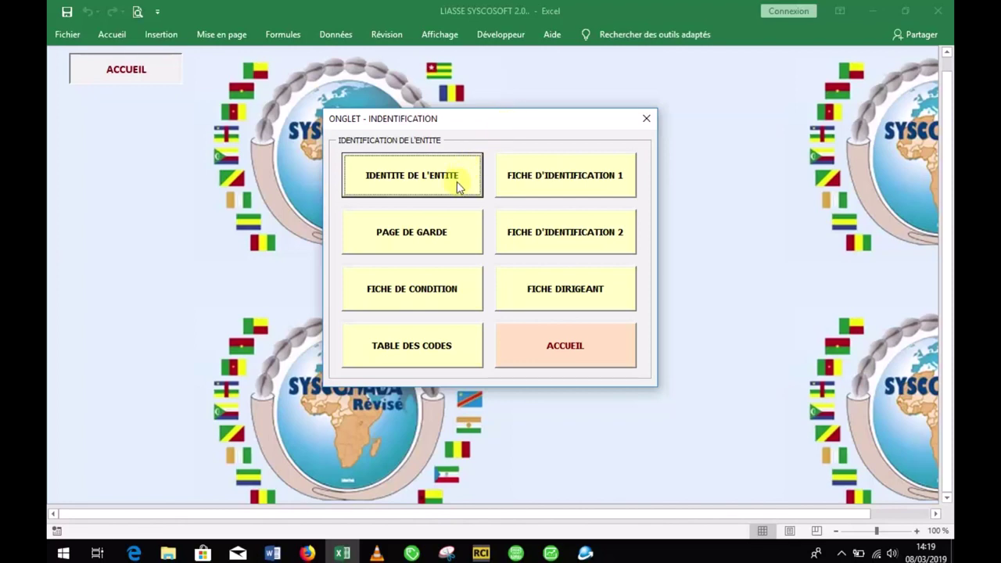
Step: Choose IDENTITE DE L'ENTITE in the ONGLET - INDENTIFICATION menu to get the blank entry form
left_click(458, 186)
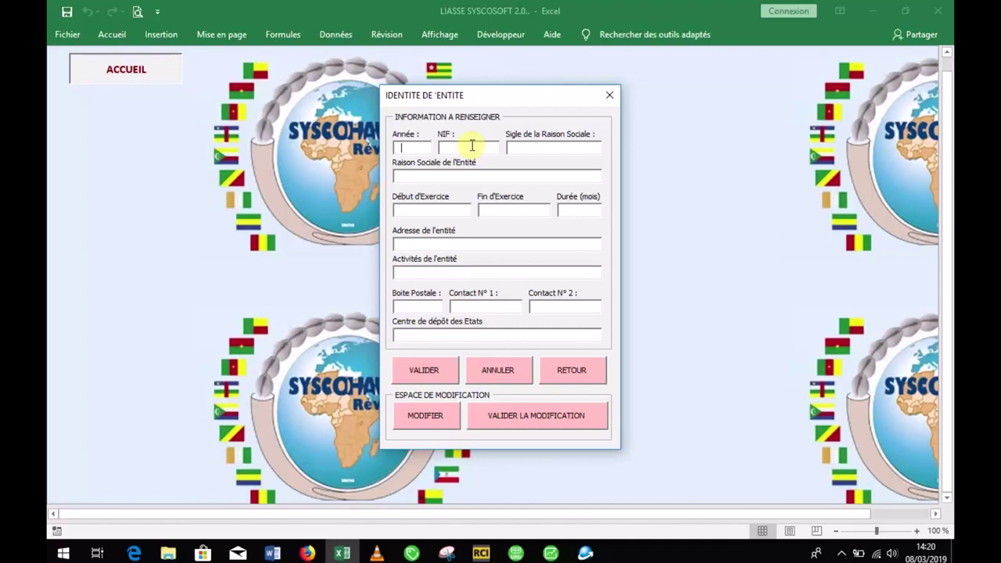
Step: Enter year 2018 and the entity's tax ID in the identity form
type("2021")
type("8")
key("BackSpace")
key("BackSpace")
key("BackSpace")
type("18")
left_click(447, 148)
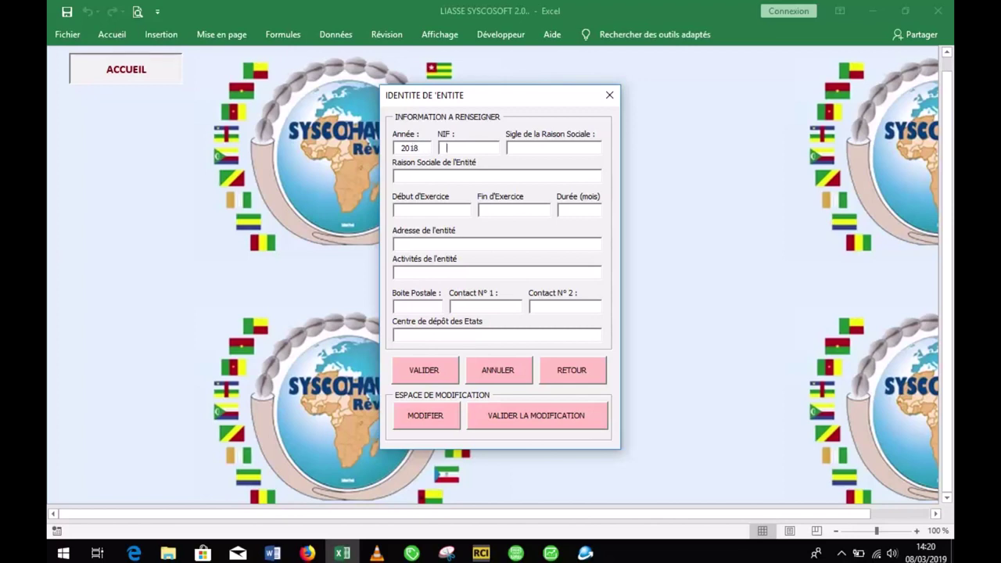
Step: Enter NOBLE SARL as acronym and company name, fiscal year 01/01/2018–31/12/2018, 12 months
type("s")
key("BackSpace")
type("NOBLE SA")
type("RL")
type("é ")
type("NOB")
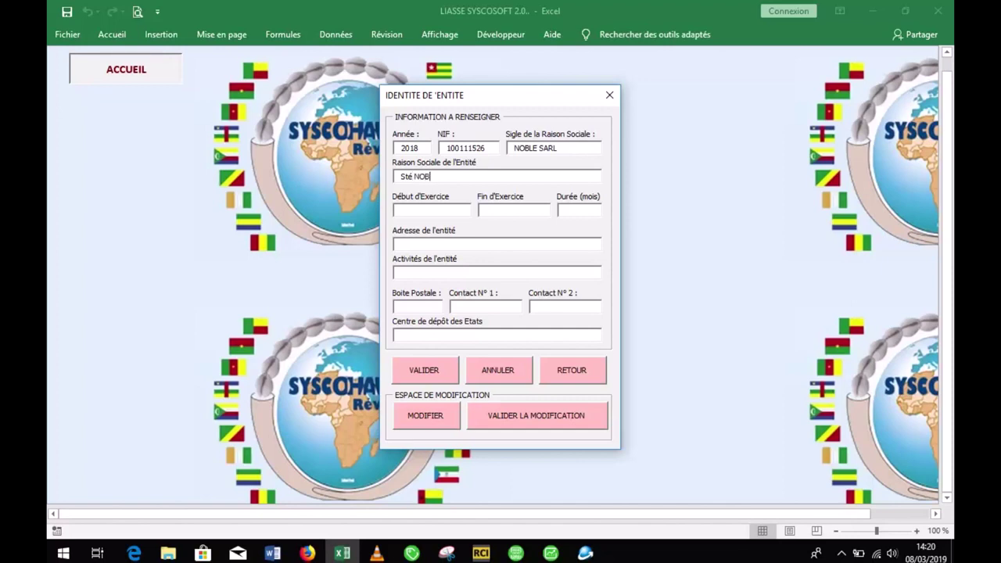
type("LE SAR")
type("01/01/2")
type("01")
type("8")
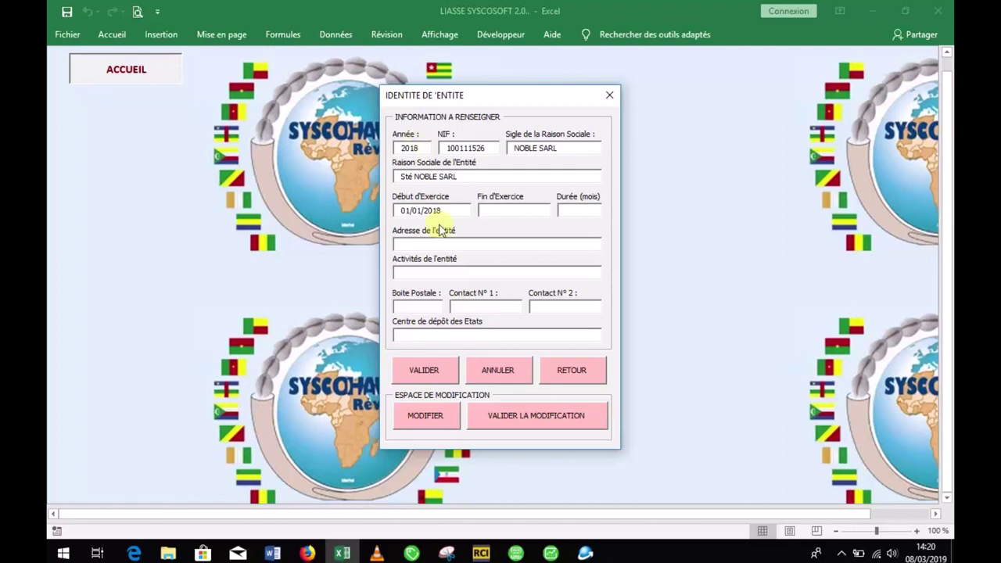
key("Tab")
type("31")
type("/12")
type("/2018")
type("12")
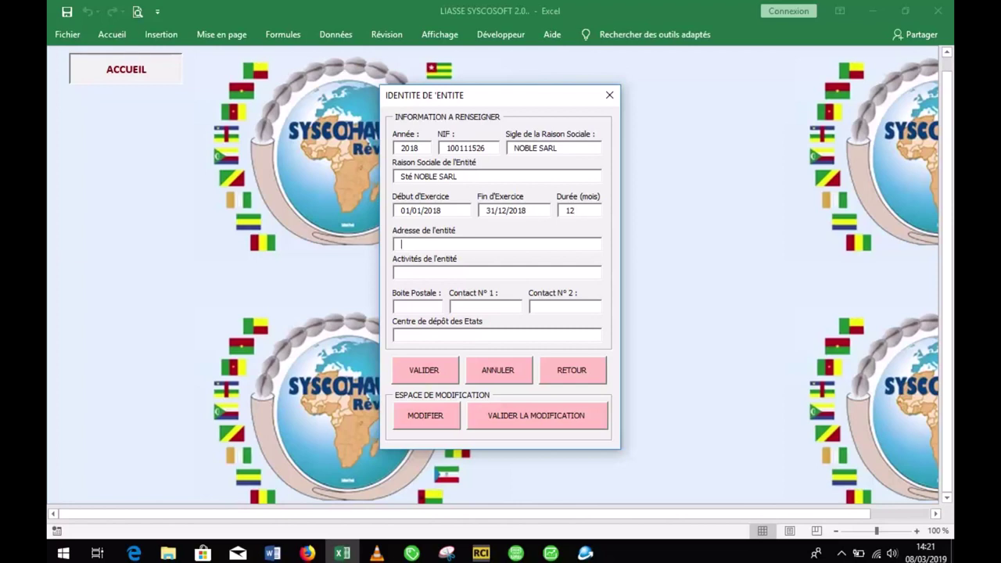
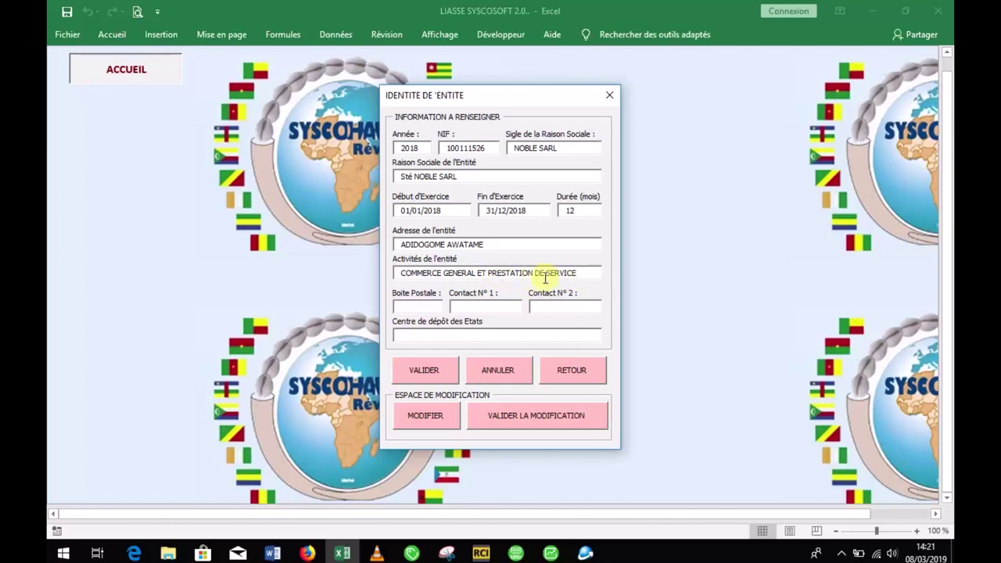
Step: Enter address ADIDOGOME AWATAME, activity COMMERCE GENERAL ET PRESTATION DE SERVICE, postal box and first contact
key("Tab")
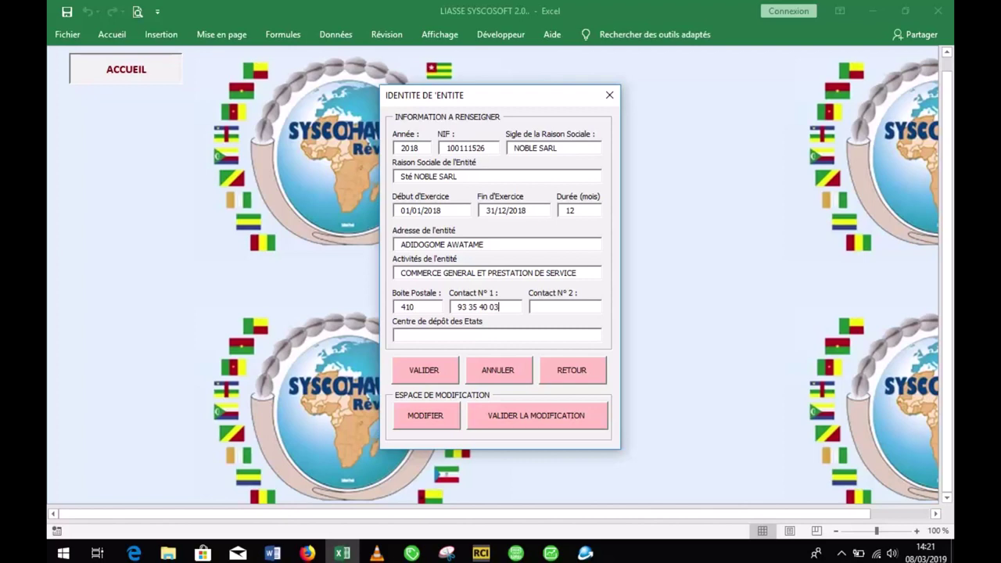
Step: Enter the second contact phone number and filing centre OTR - ADIDOGOME
key("Tab")
key("BackSpace")
key("BackSpace")
key("BackSpace")
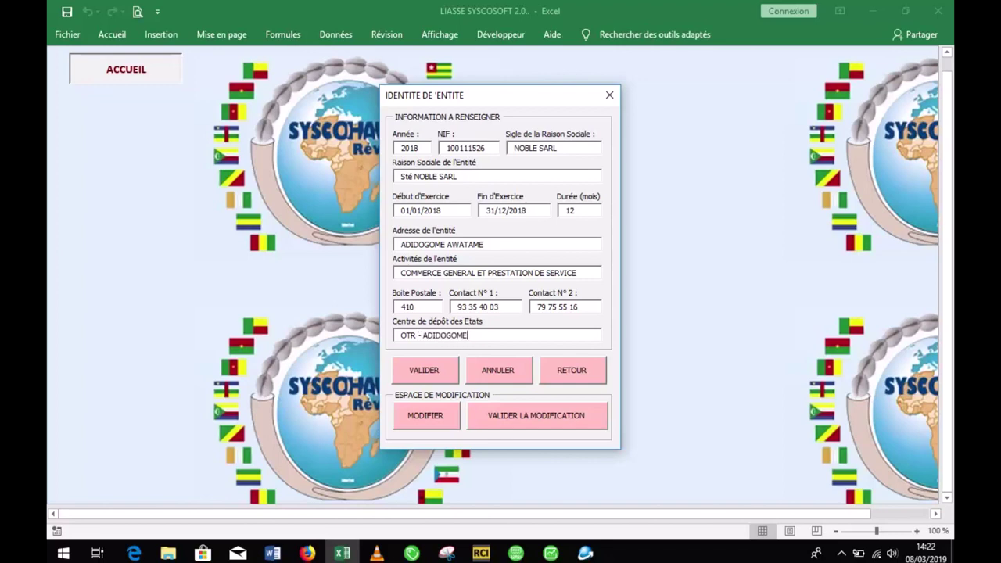
Step: Validate the entity details, confirm with Oui, and acknowledge the success message
left_click(424, 371)
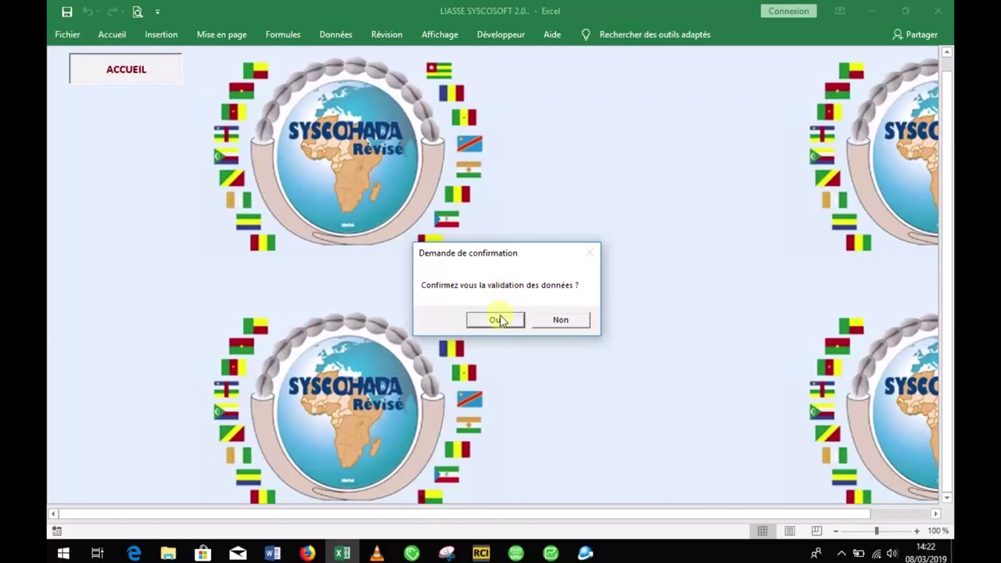
left_click(497, 321)
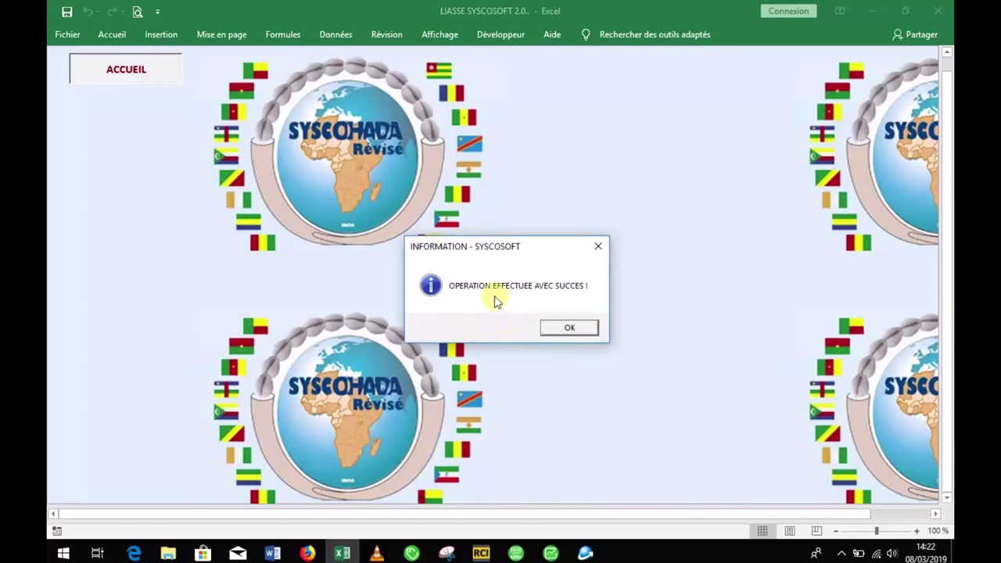
left_click(568, 328)
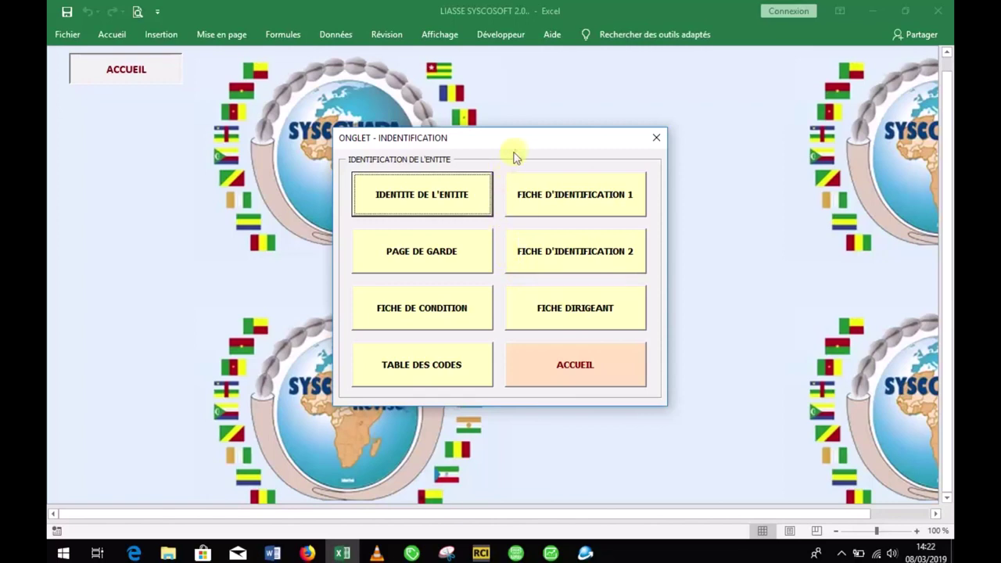
left_click_drag(516, 143, 515, 122)
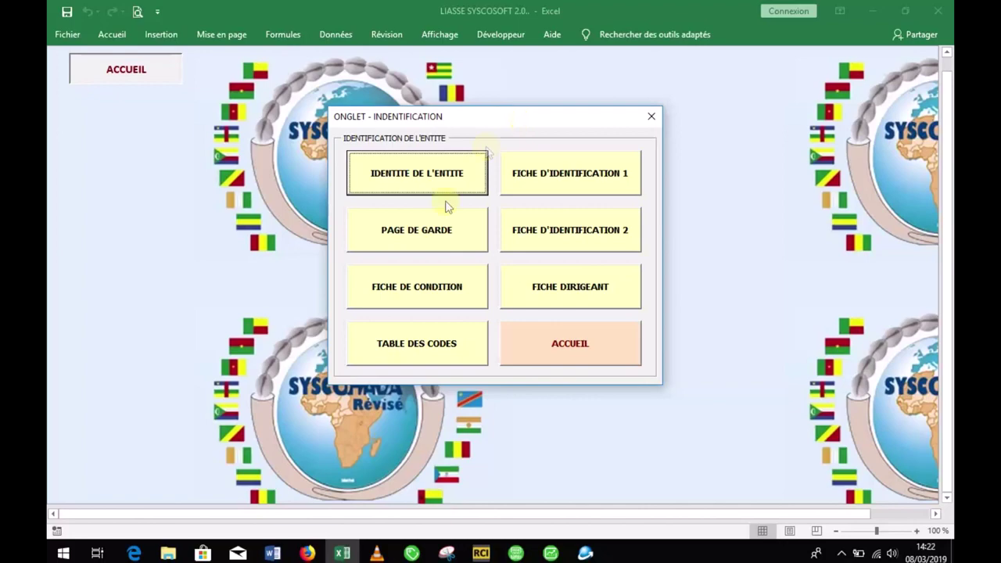
left_click(439, 227)
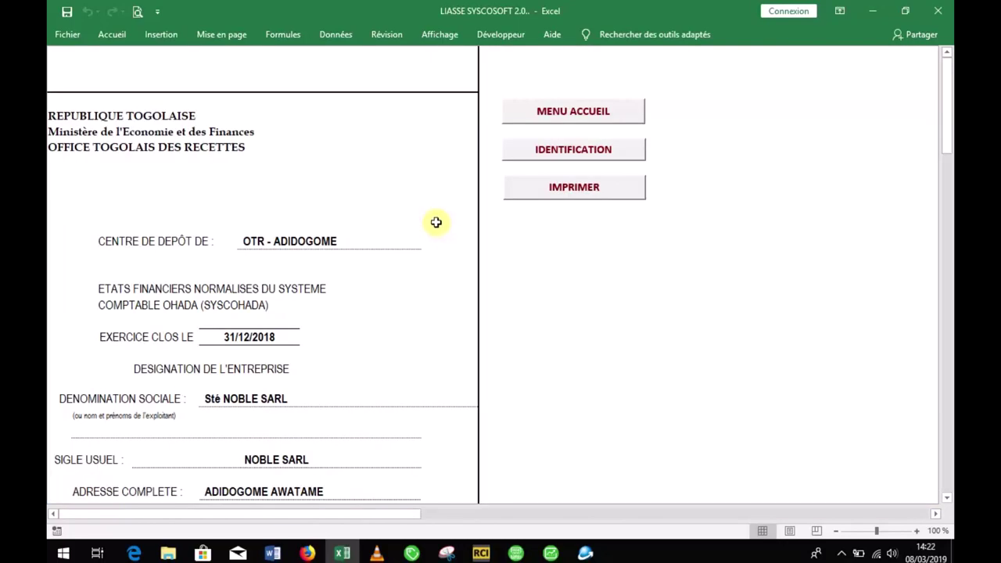
left_click_drag(947, 78, 948, 148)
left_click_drag(947, 348, 941, 273)
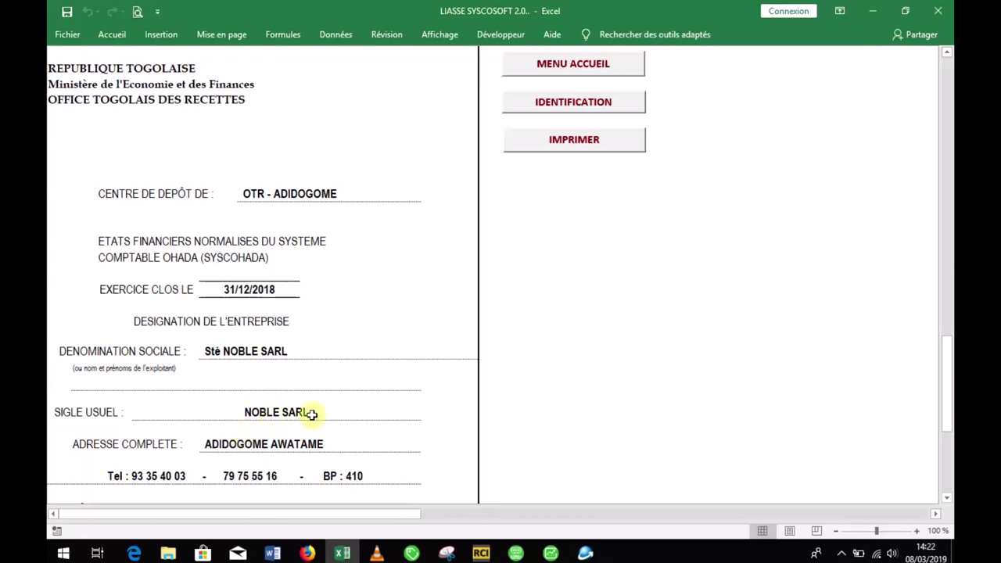
left_click_drag(950, 402, 951, 410)
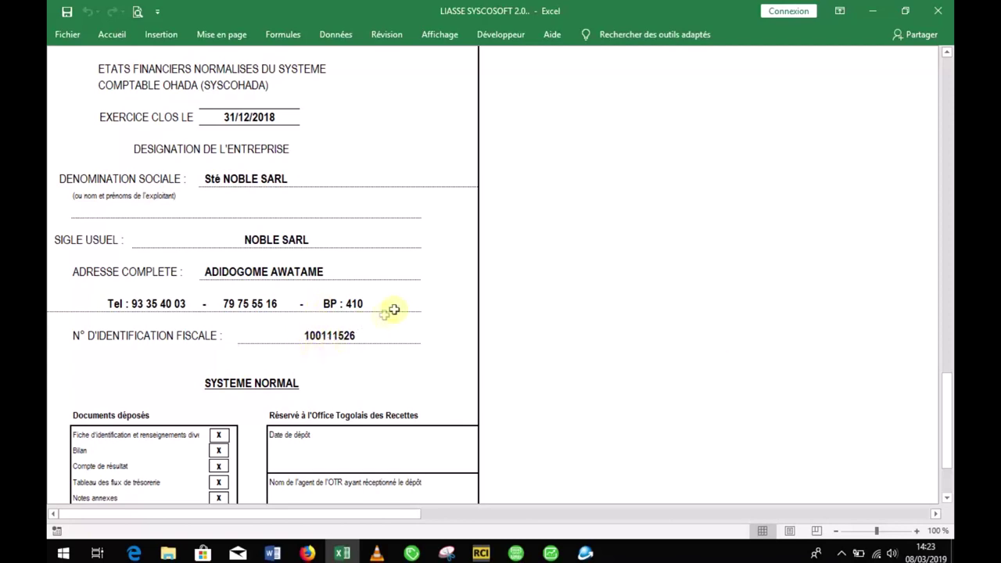
left_click_drag(947, 391, 948, 419)
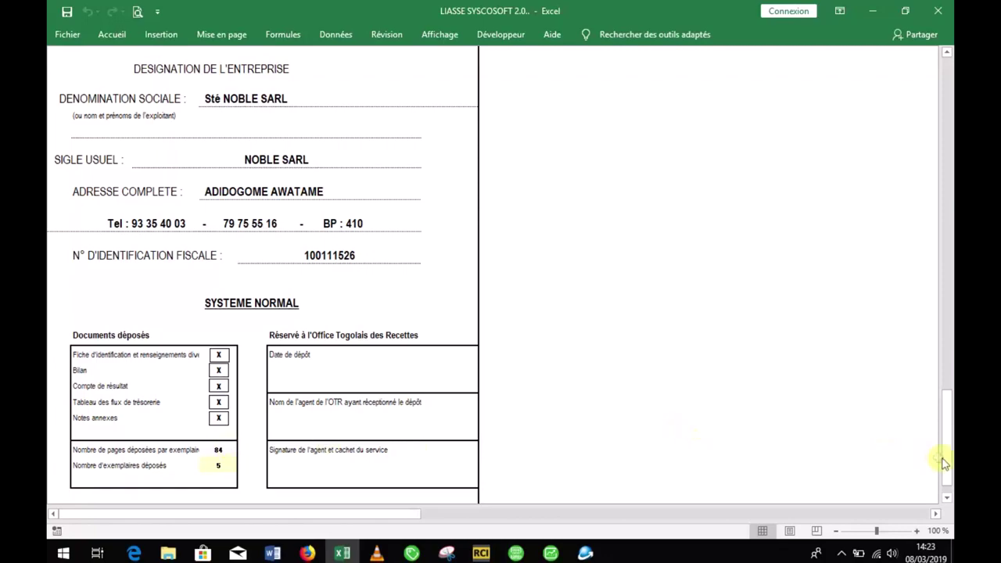
left_click_drag(948, 465, 947, 245)
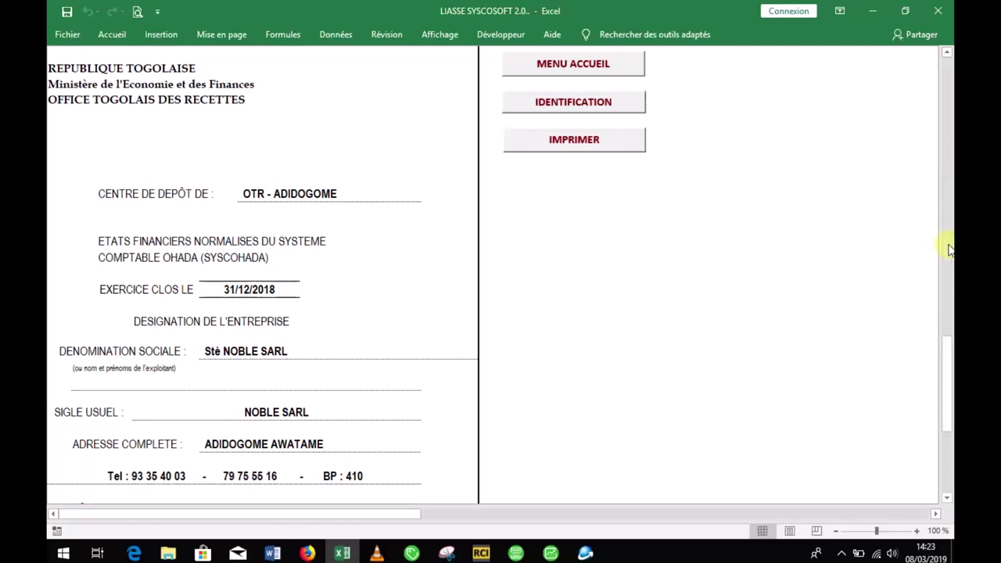
Step: View the FICHE DE CONDITION sheet, then the TABLE DES CODES, and reopen the forms list
left_click(593, 108)
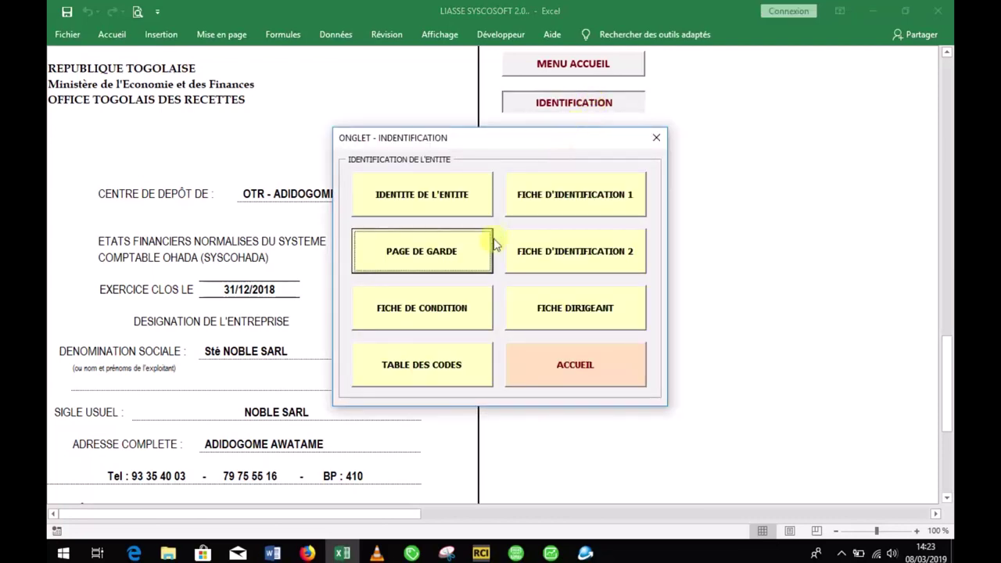
left_click(466, 313)
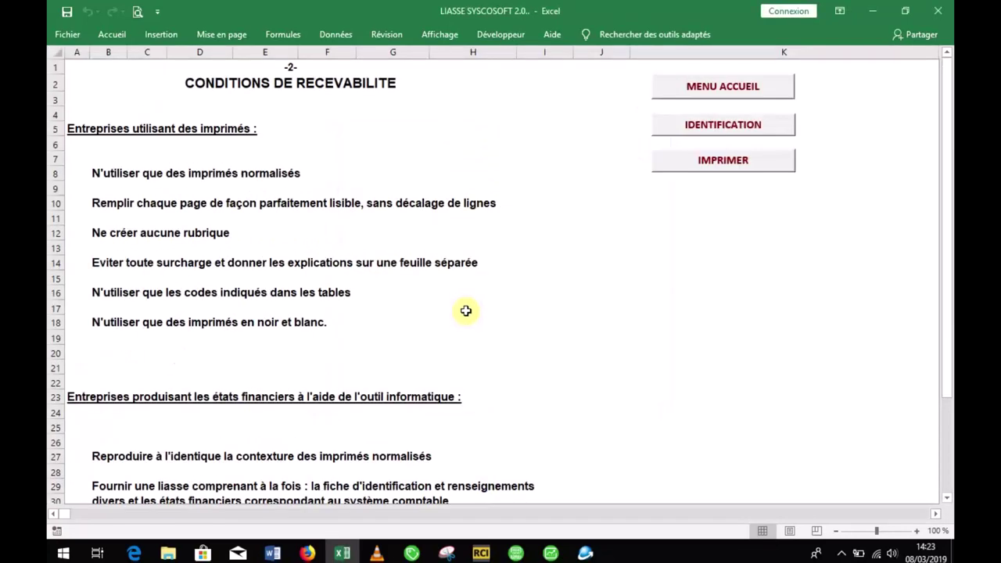
left_click(726, 133)
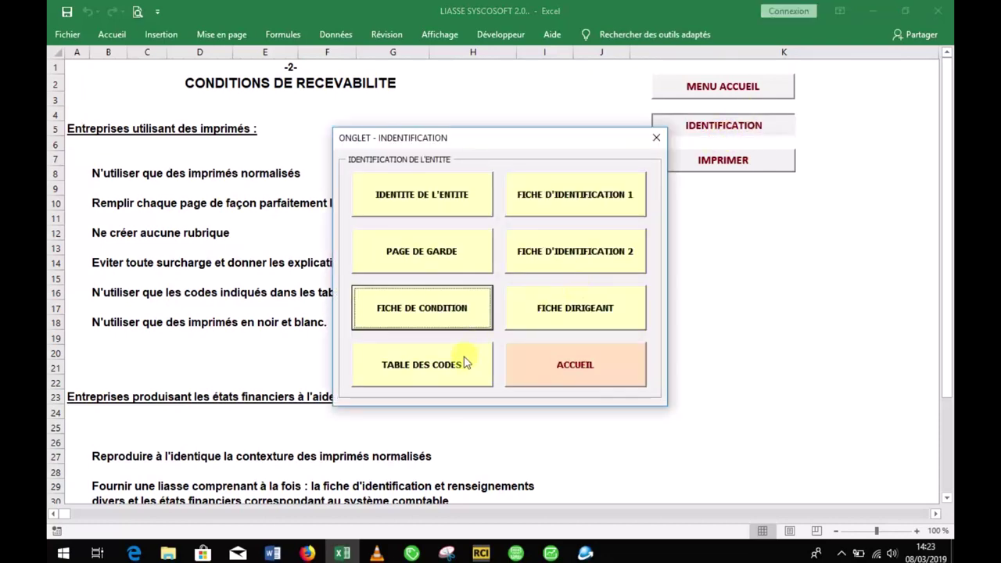
left_click(466, 361)
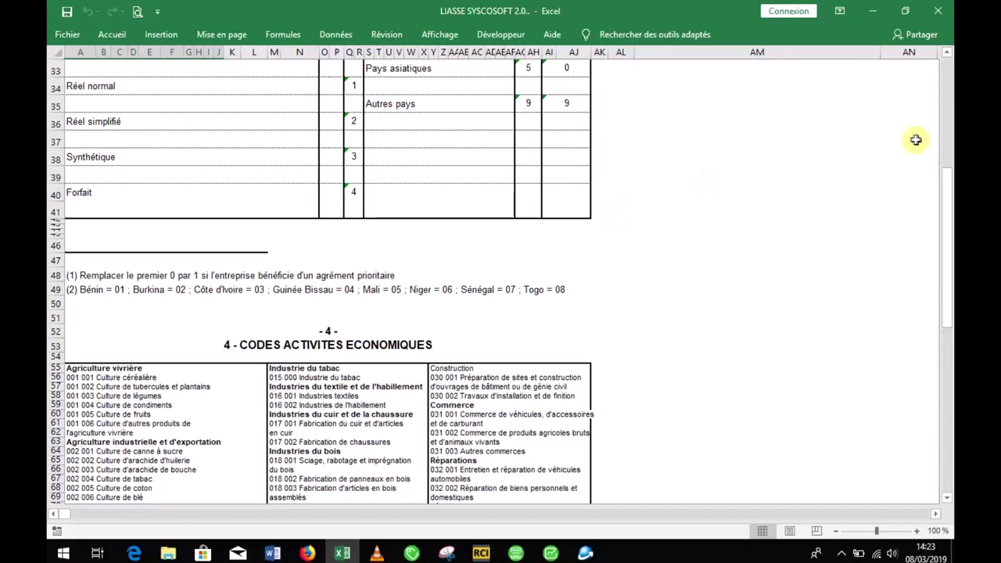
left_click_drag(947, 210, 949, 74)
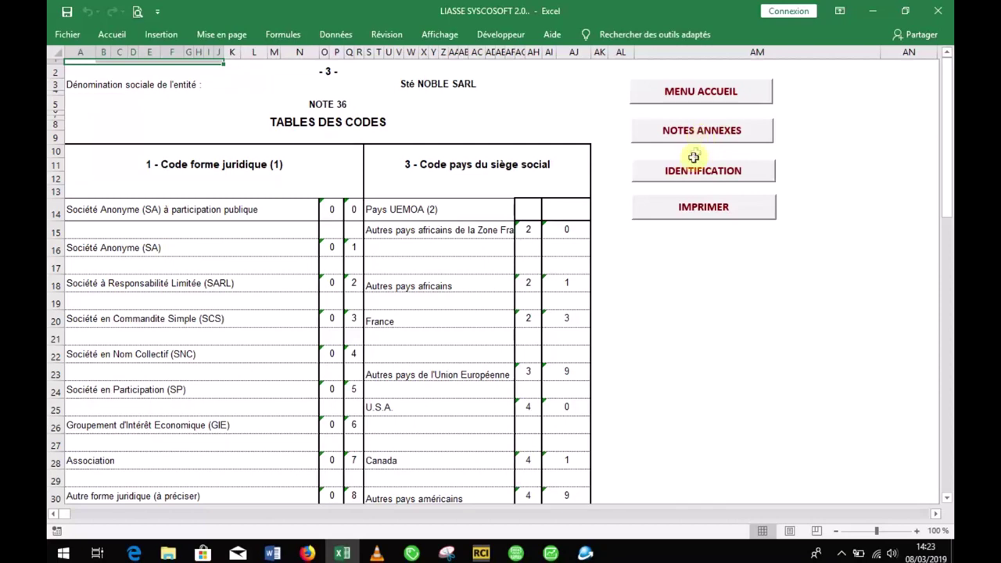
left_click(693, 181)
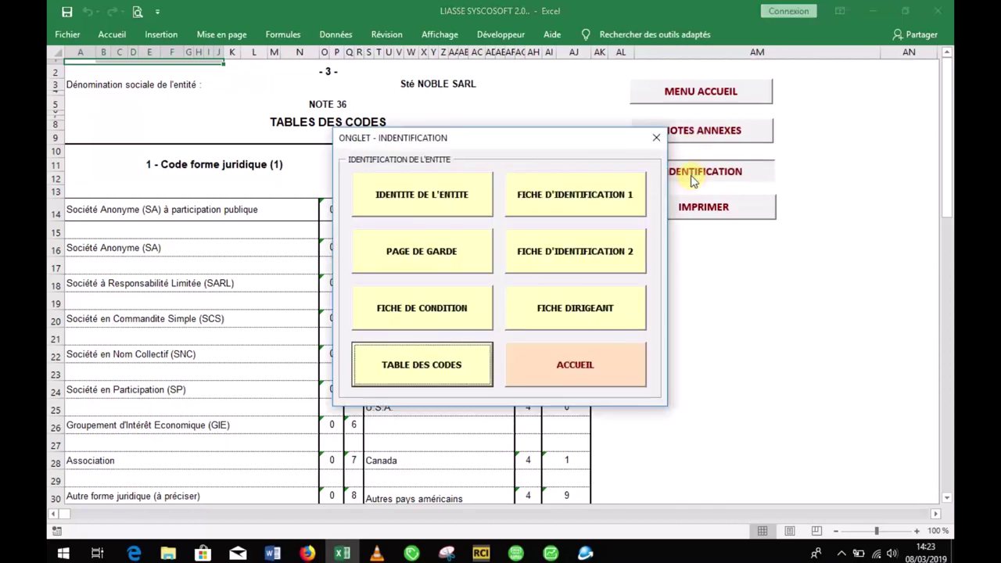
Step: Open FICHE D'IDENTIFICATION 1 and look over the sheet, including the row 9 closing-date box
left_click(603, 213)
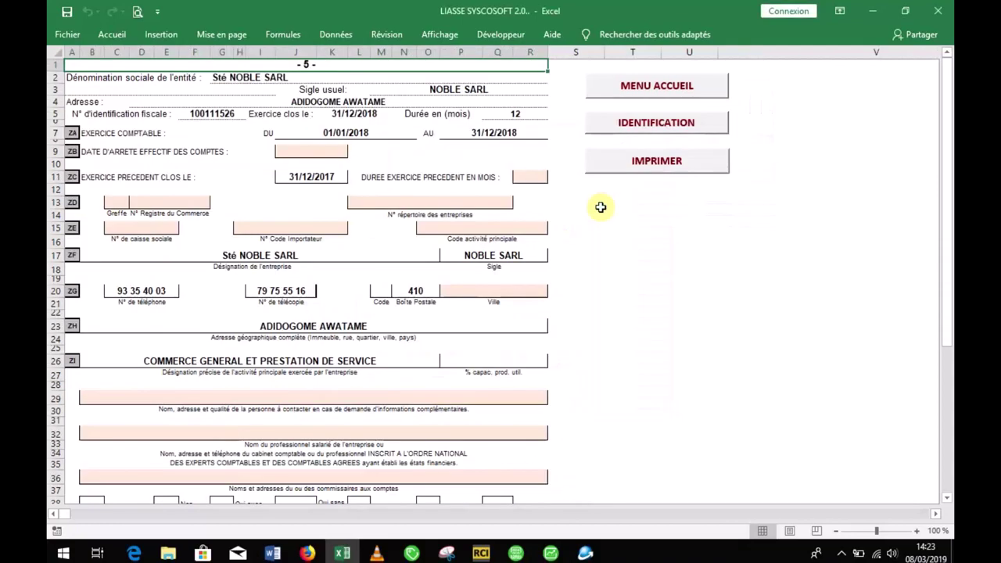
left_click(949, 210)
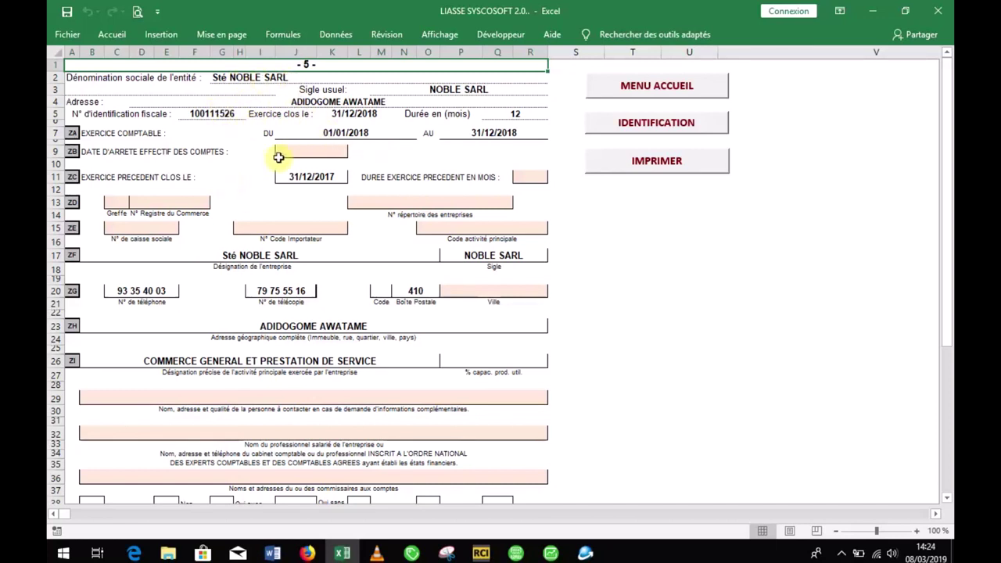
left_click(294, 148)
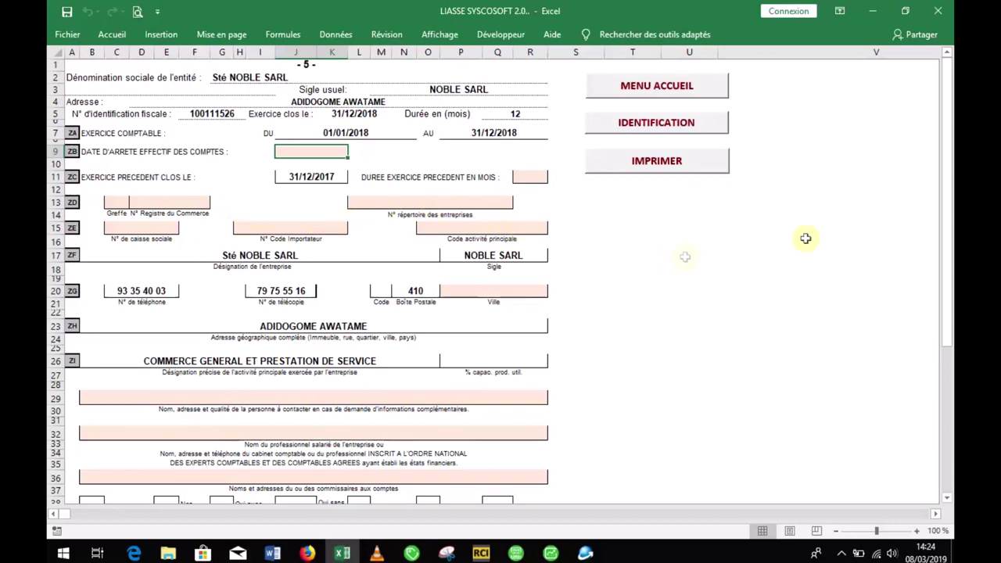
left_click_drag(949, 286, 947, 325)
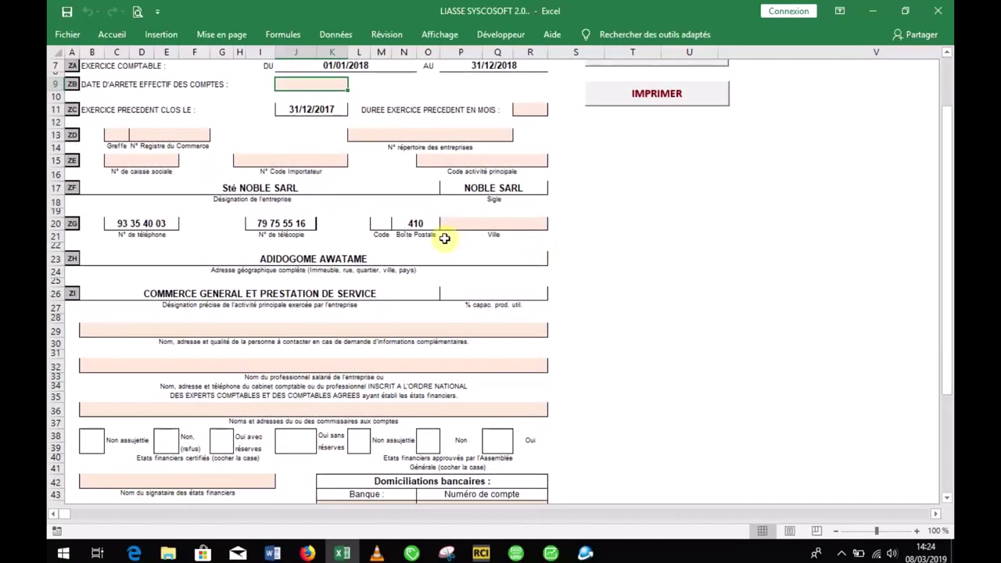
Step: Enter postal code 01 in M20 and city LOME in P20, then return to the top
left_click(376, 223)
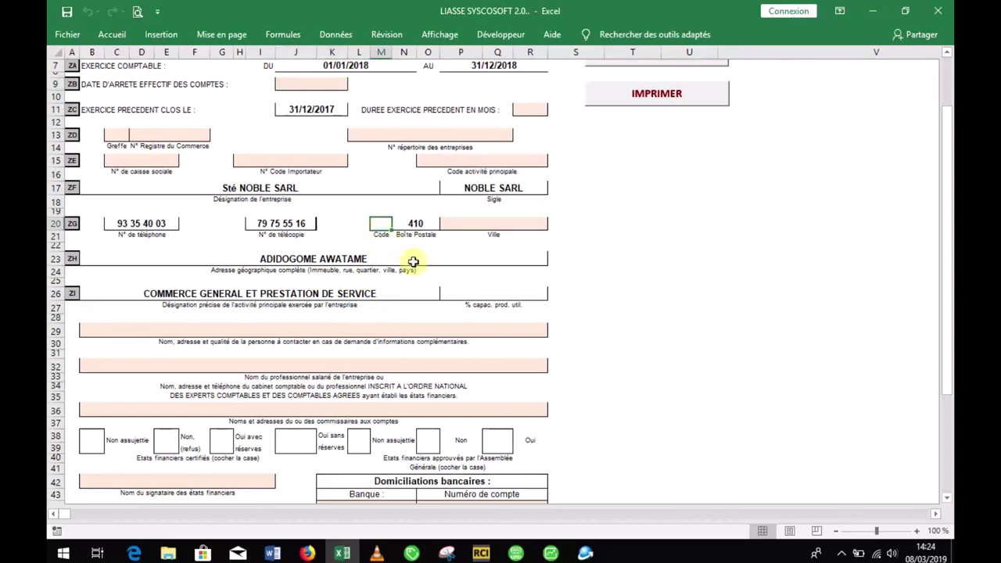
type("01")
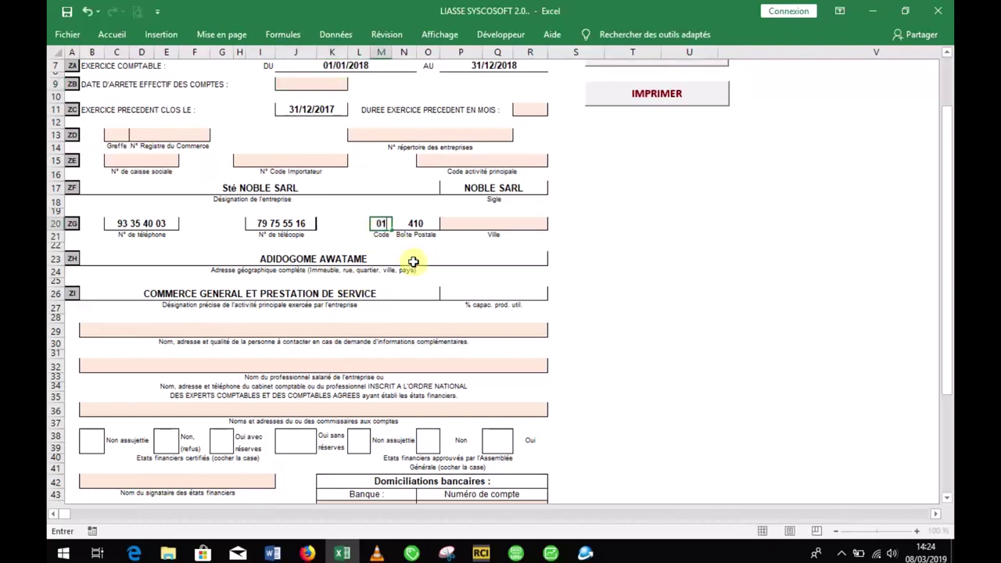
left_click(478, 225)
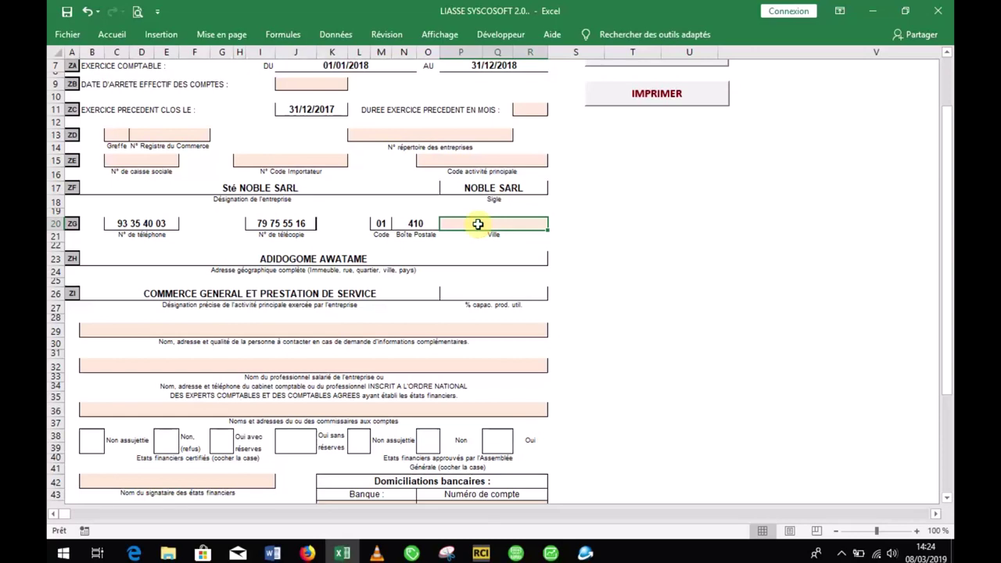
type("LOME")
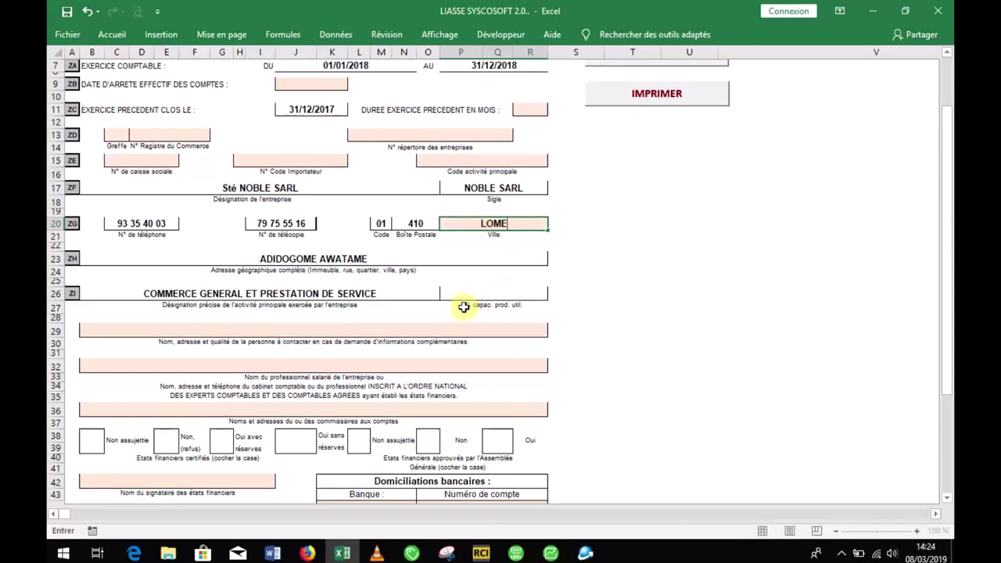
left_click_drag(947, 259, 928, 352)
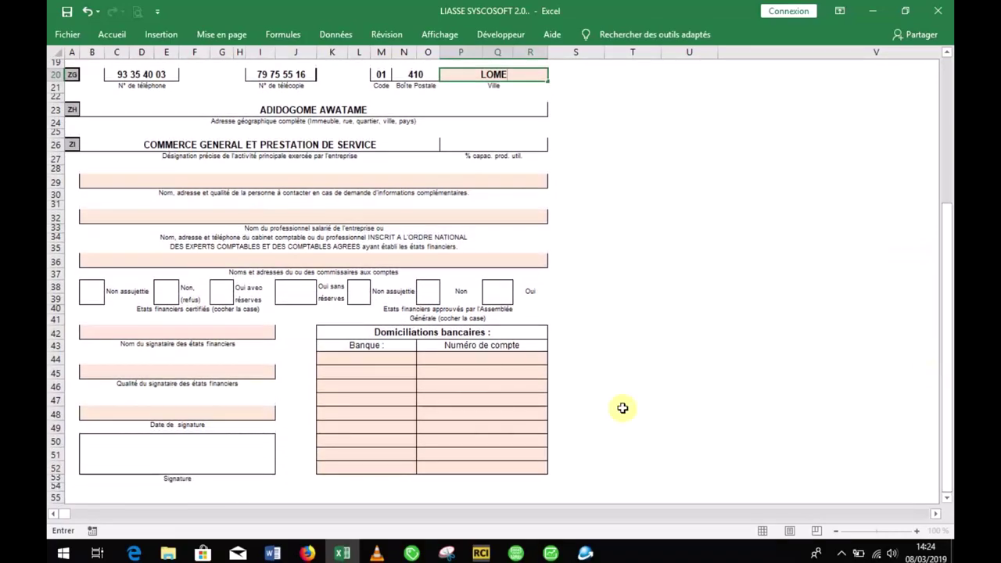
left_click_drag(944, 337, 947, 185)
left_click_drag(950, 104, 949, 105)
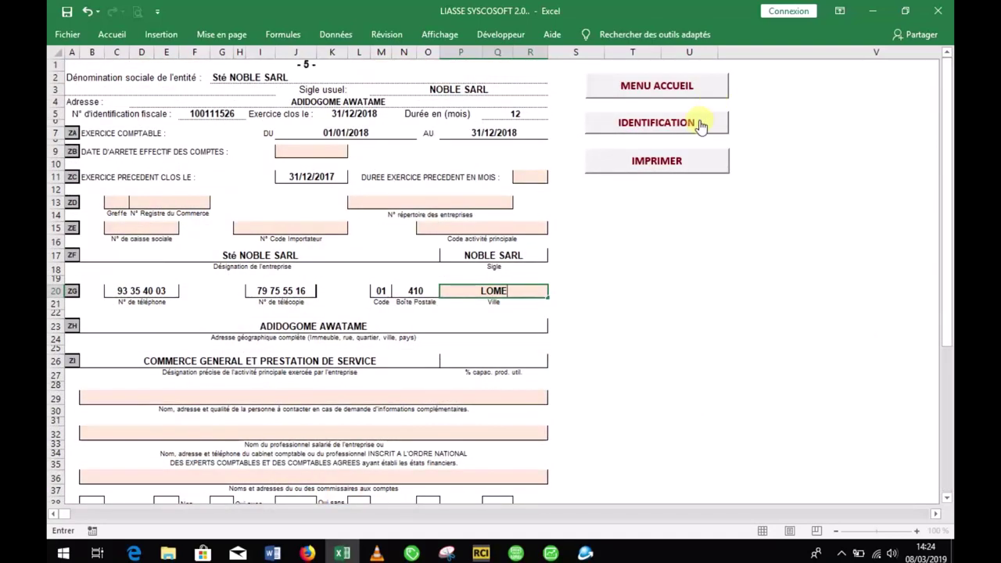
Step: Open FICHE D'IDENTIFICATION 2 from the identification forms list
left_click(700, 123)
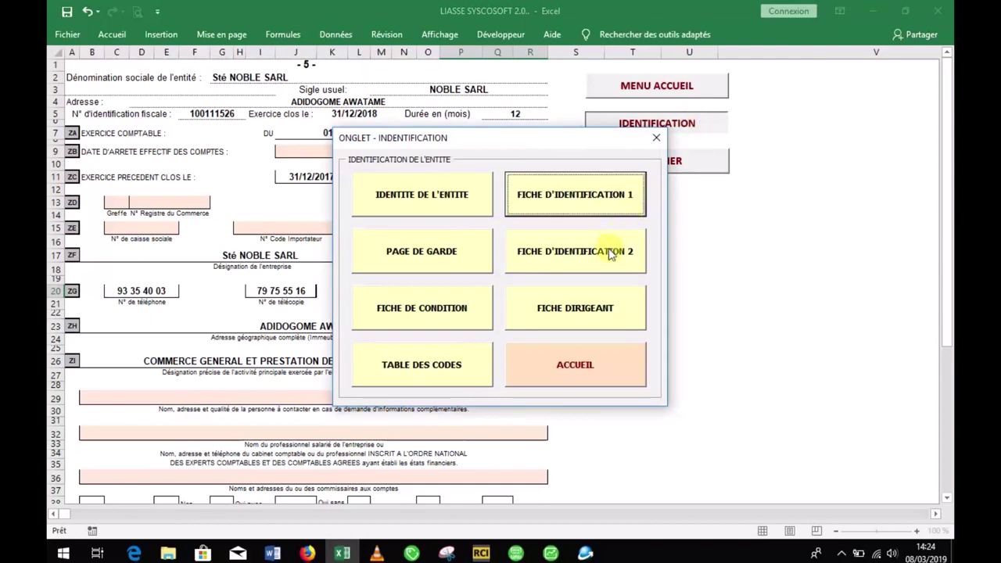
left_click(610, 255)
left_click_drag(949, 196, 939, 264)
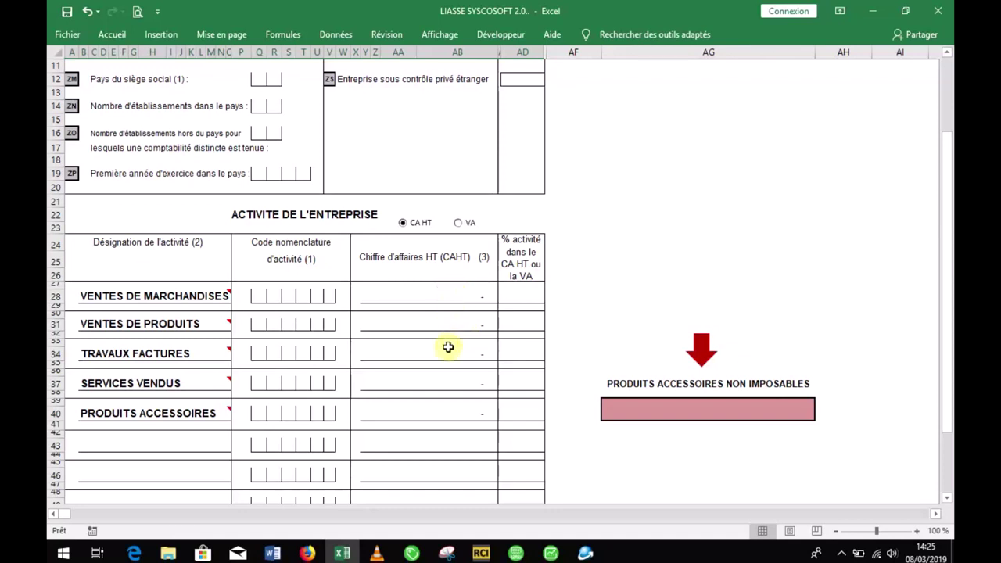
Step: Read the notes on activity labels like VENTES DE MARCHANDISES and TRAVAUX FACTURES
left_click(315, 298)
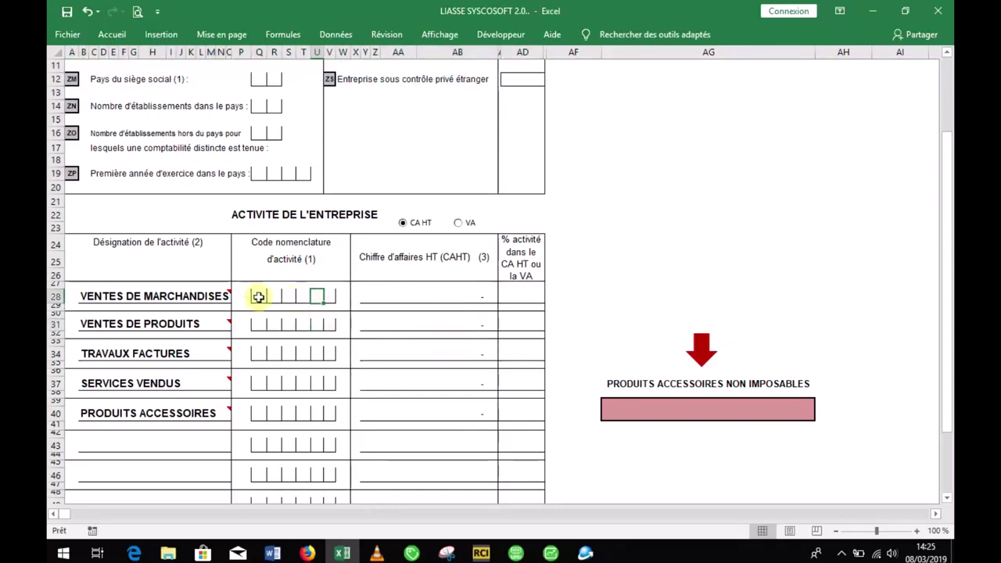
left_click(192, 302)
left_click(193, 324)
left_click(190, 353)
left_click(180, 298)
left_click(181, 335)
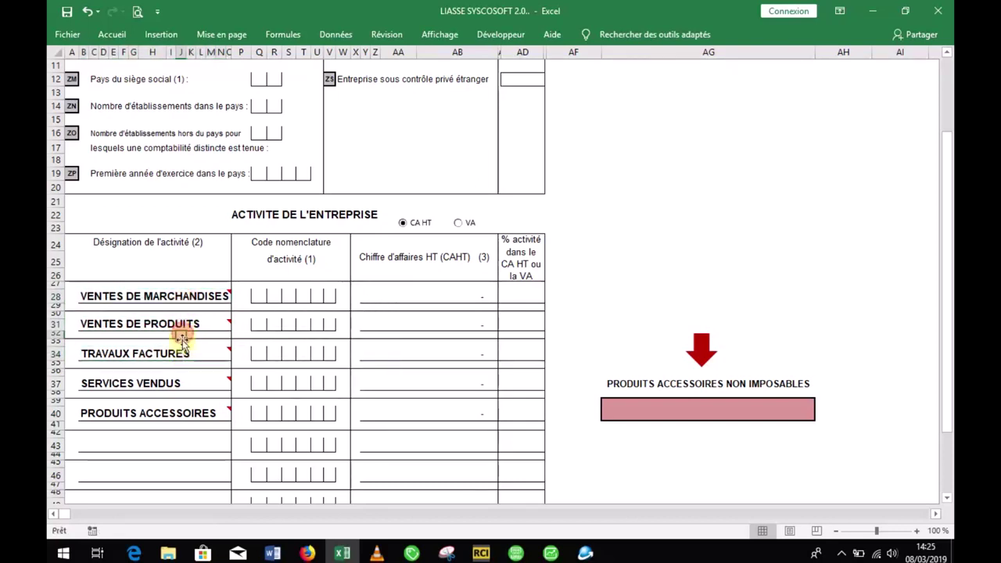
left_click(184, 302)
left_click(179, 326)
left_click(167, 354)
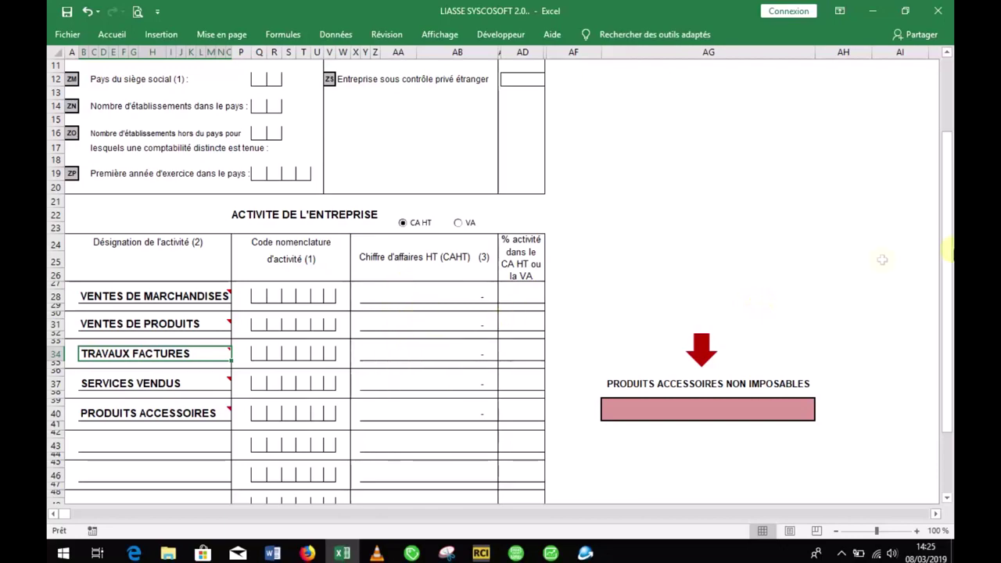
scroll(775, 122, "up", 4)
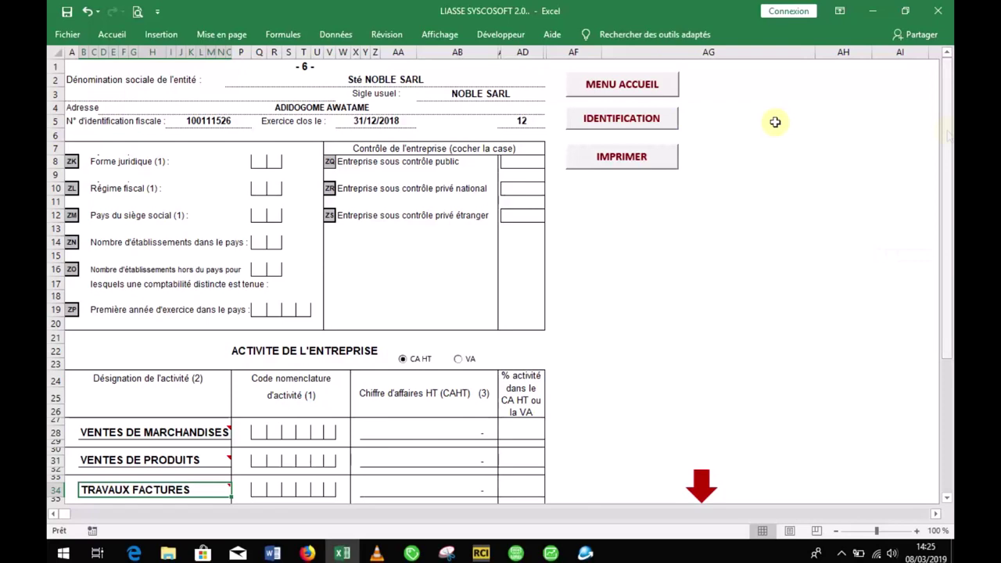
Step: View the directors and shareholders form (FICHE DIRIGEANT) under IDENTIFICATION
left_click(664, 118)
left_click(557, 302)
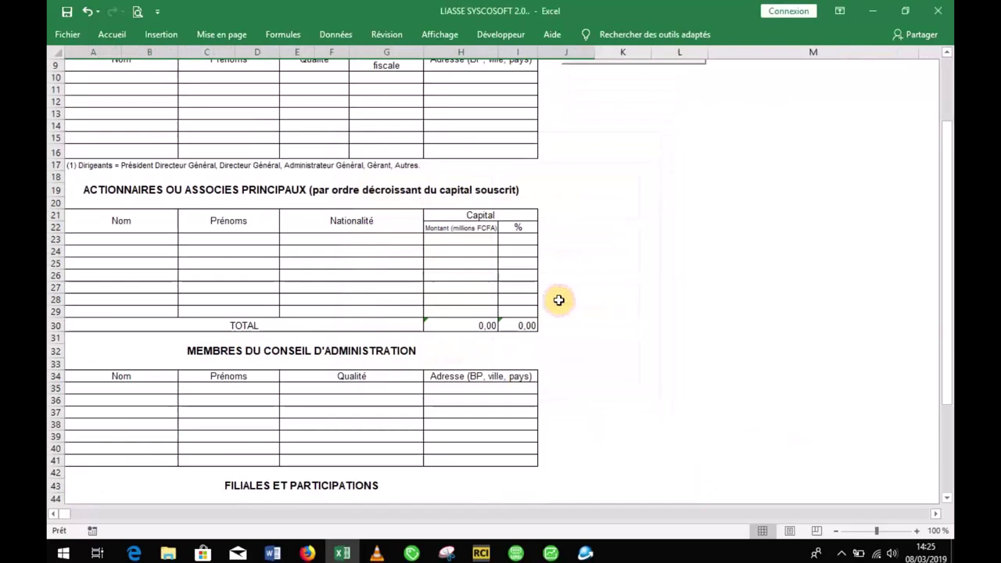
left_click_drag(948, 200, 950, 190)
Step: Return to the ACCUEIL home menu and open the empty BALANCE N sheet
left_click(682, 107)
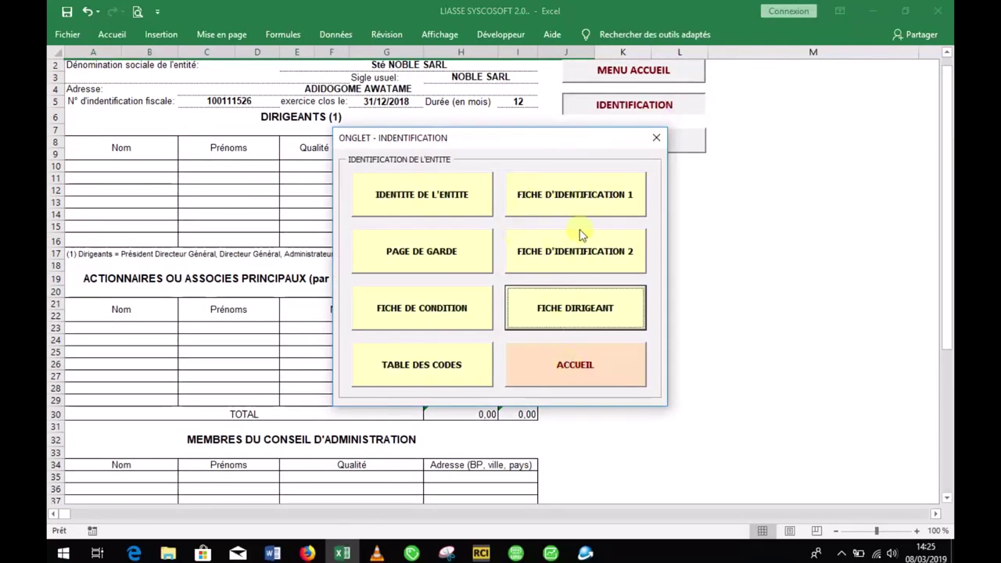
left_click(553, 360)
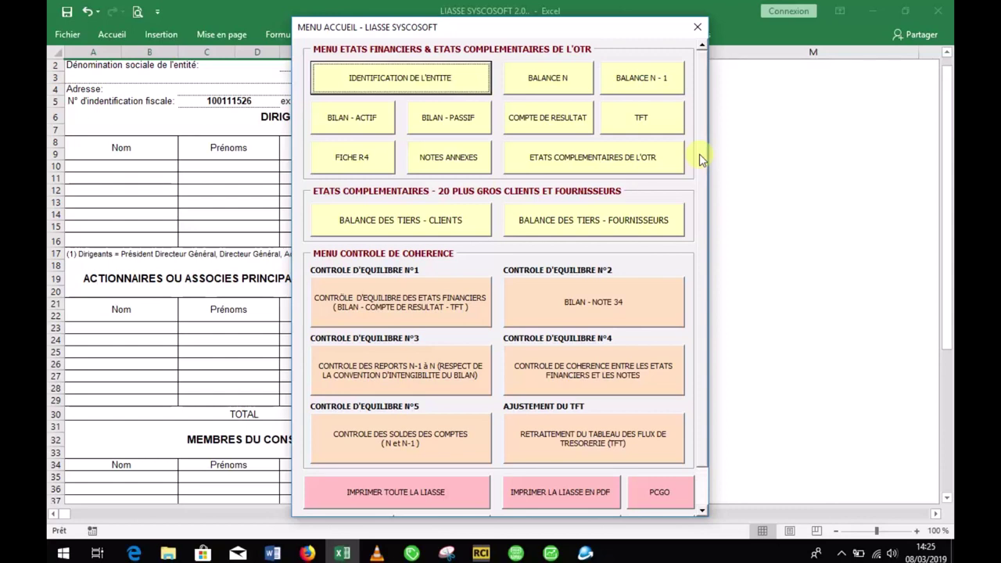
left_click(581, 87)
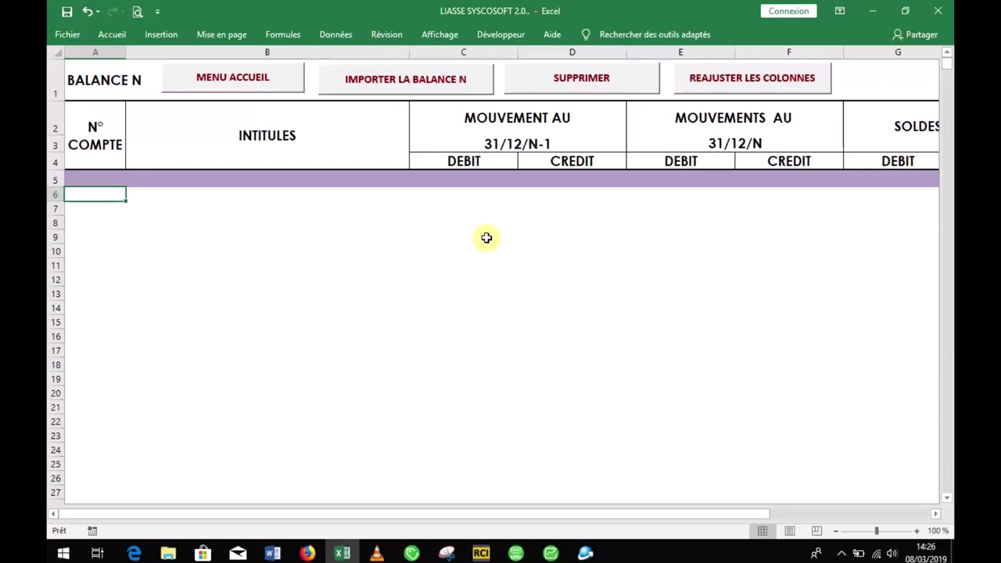
Step: Start the year N balance import and browse to Disque local (C:) > SYSCOSOFT 2.0
left_click(426, 88)
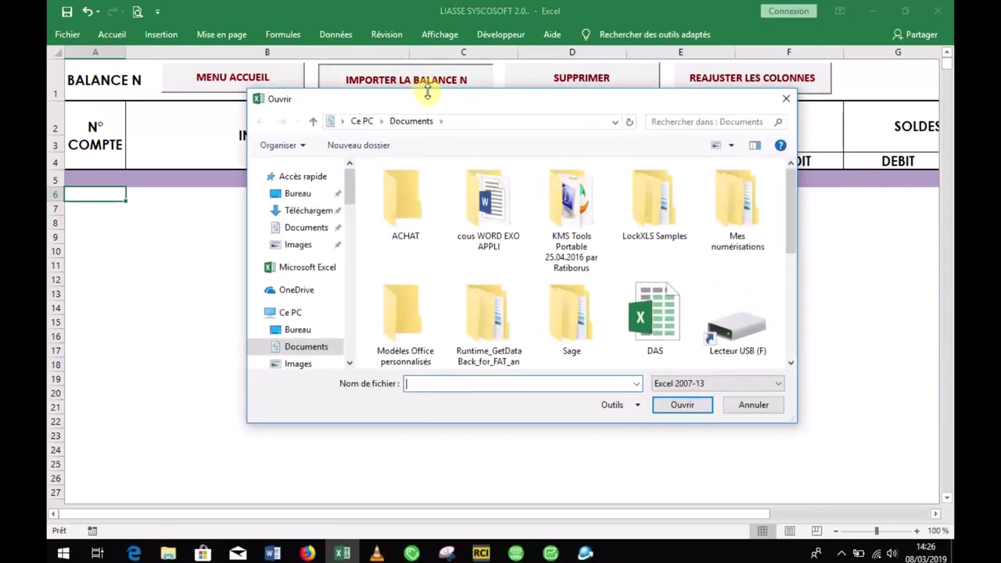
left_click_drag(431, 100, 391, 88)
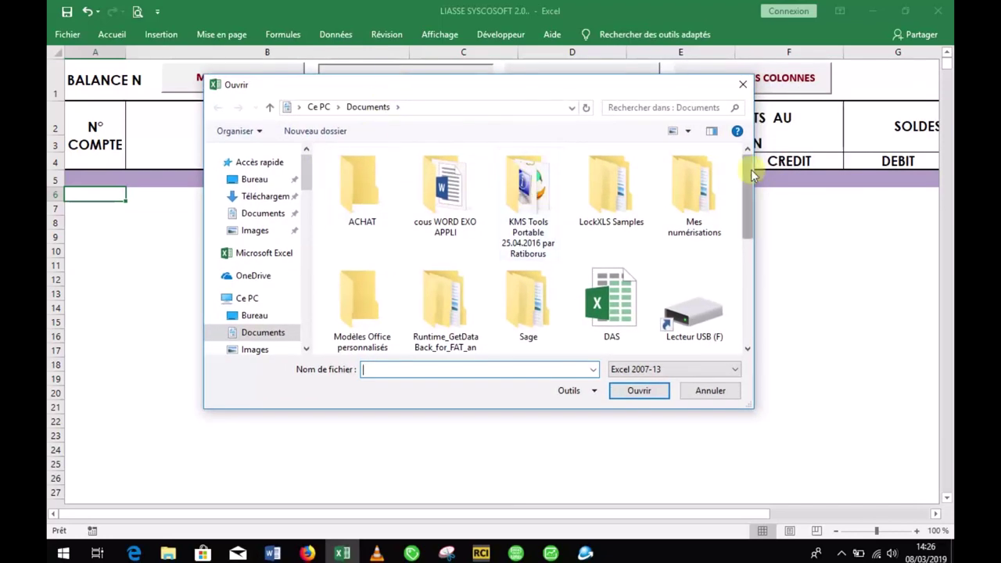
mouse_move(751, 174)
left_mouse_down()
mouse_move(746, 288)
mouse_move(744, 174)
left_mouse_up()
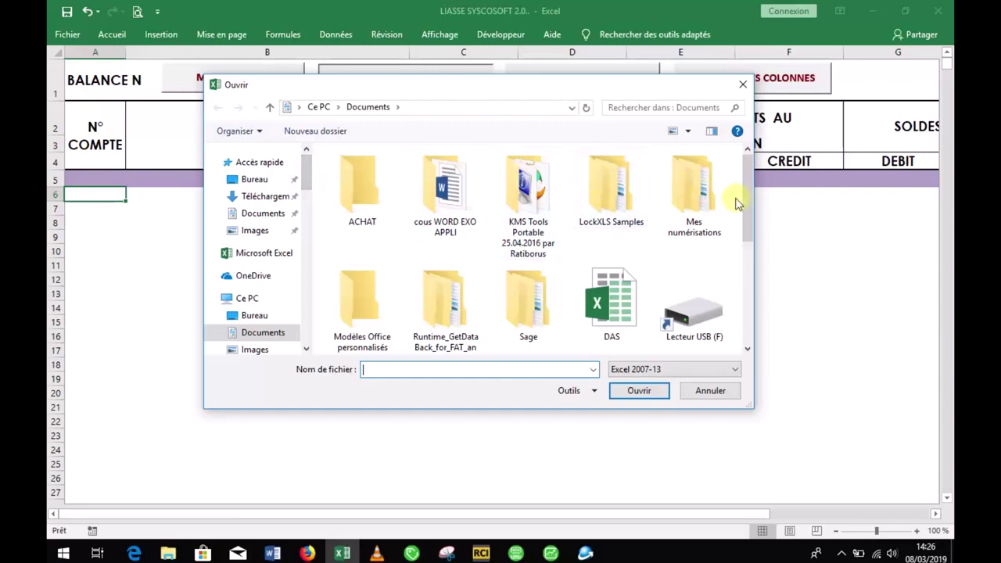
left_click_drag(752, 199, 744, 176)
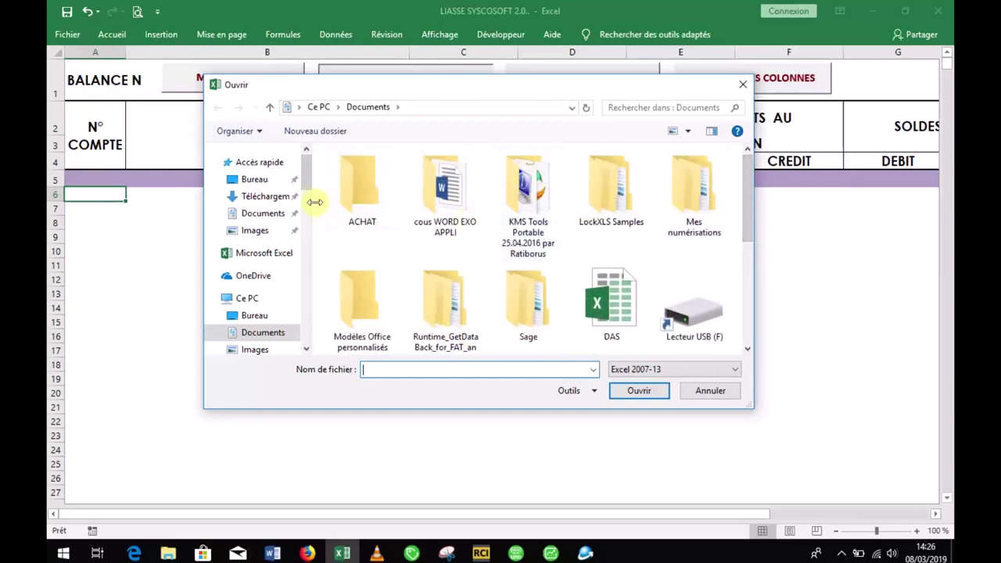
scroll(306, 186, "down", 2)
scroll(306, 185, "up", 2)
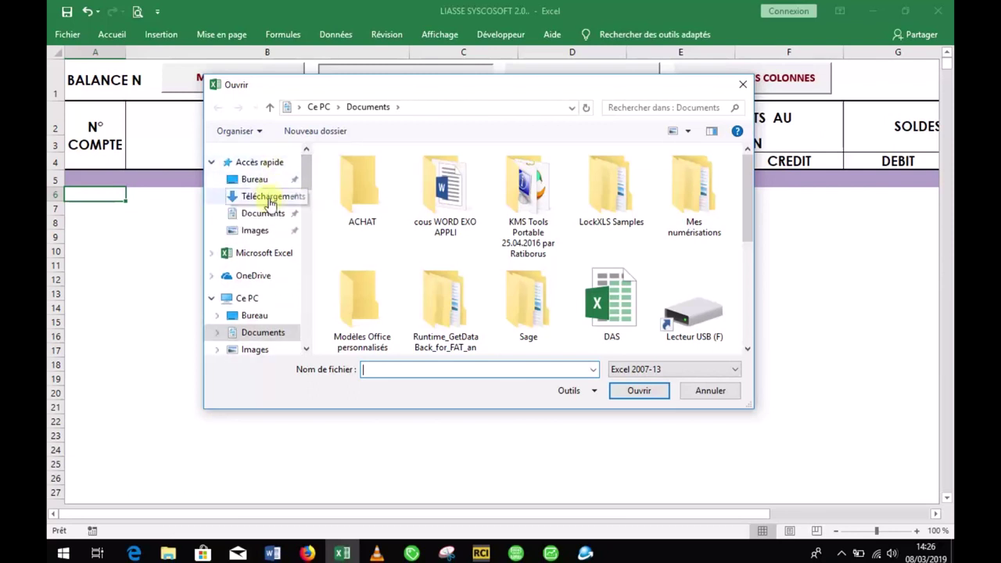
scroll(306, 201, "down", 2)
left_click_drag(306, 201, 306, 221)
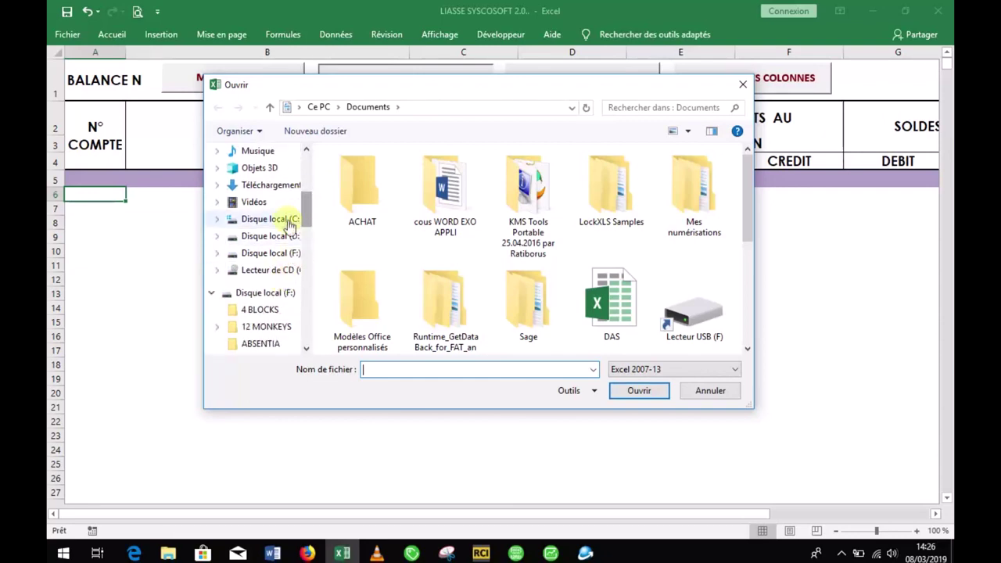
left_click(291, 219)
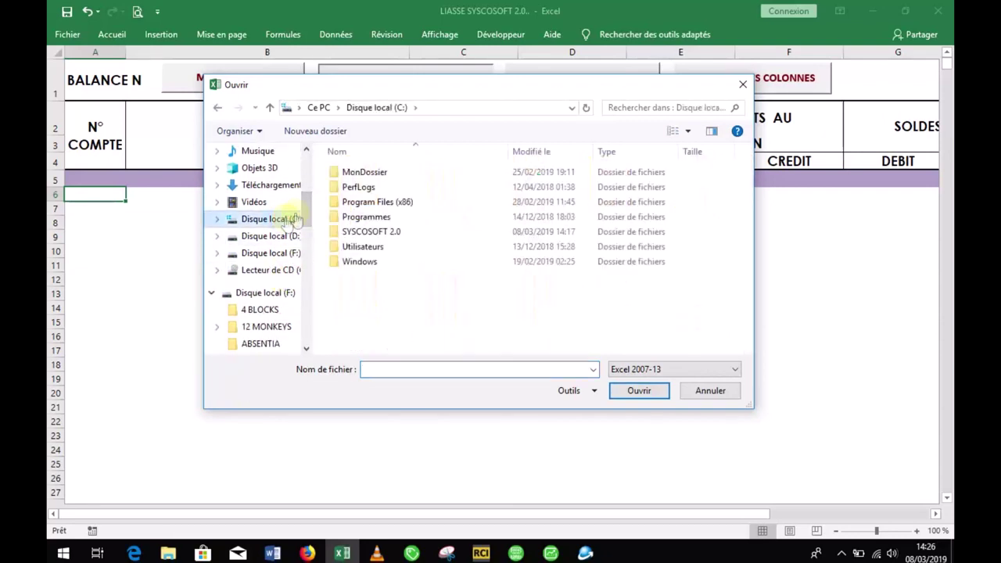
double_click(364, 232)
Step: Import A5:H171 from BALANCE SYSCOHADA's BALANCE N tab into BALANCE N at cell A6
double_click(396, 172)
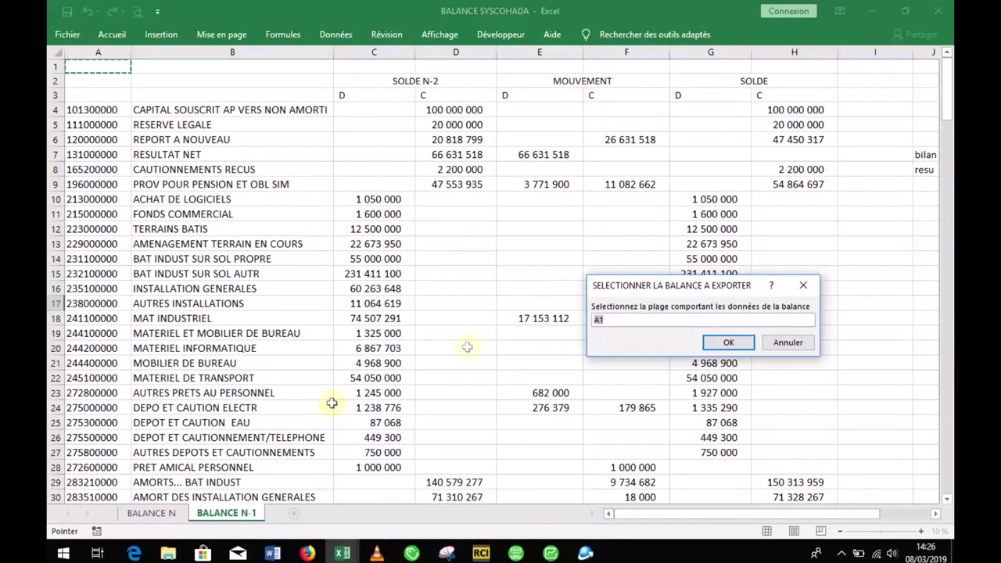
left_click(159, 516)
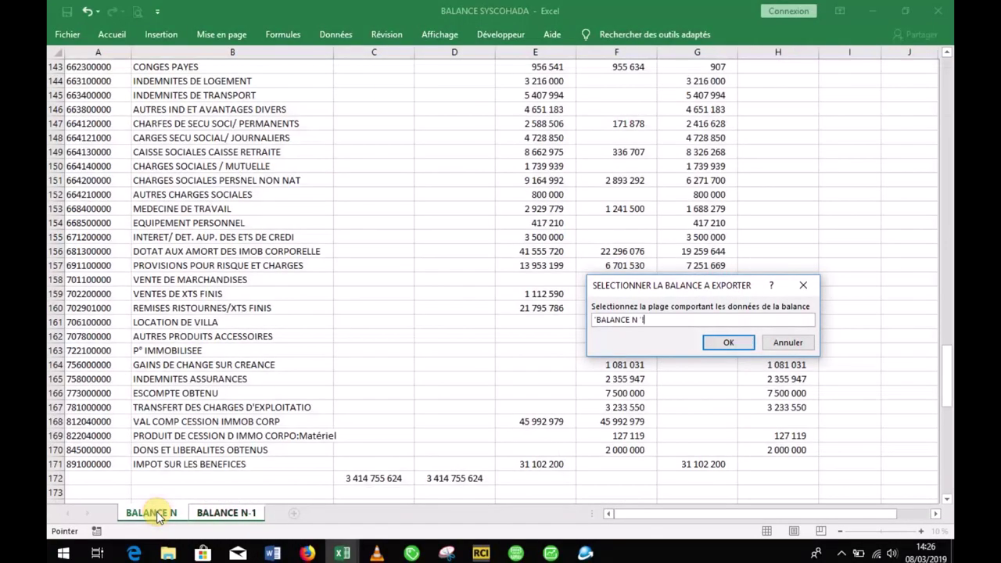
left_click_drag(949, 358, 947, 52)
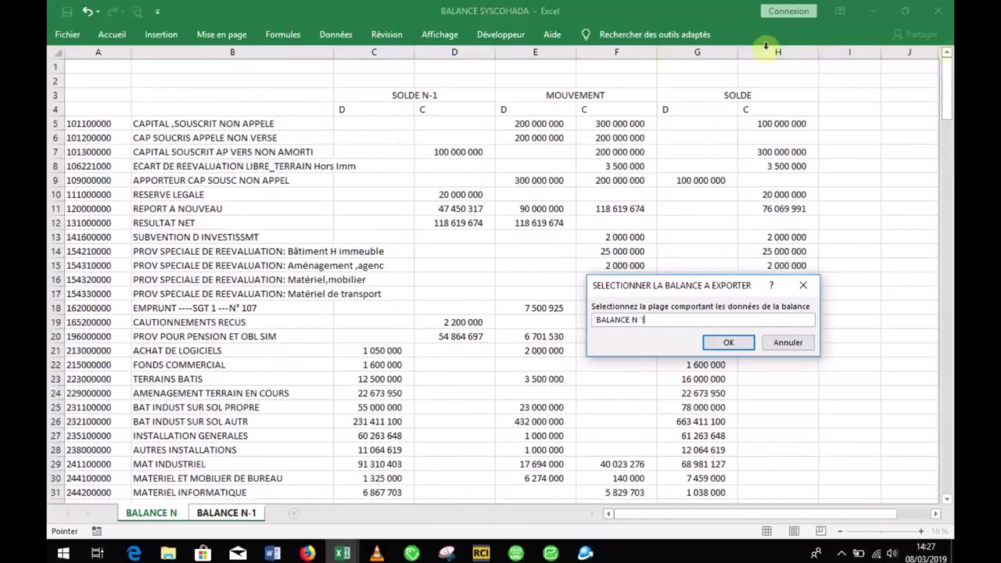
left_click_drag(92, 127, 773, 560)
left_click_drag(774, 520, 782, 438)
left_click(730, 349)
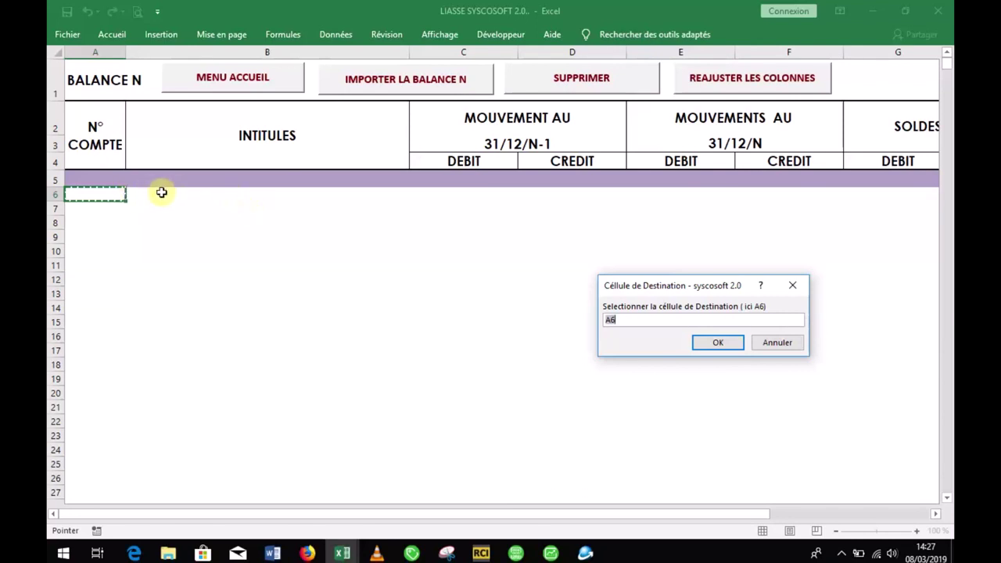
left_click(717, 343)
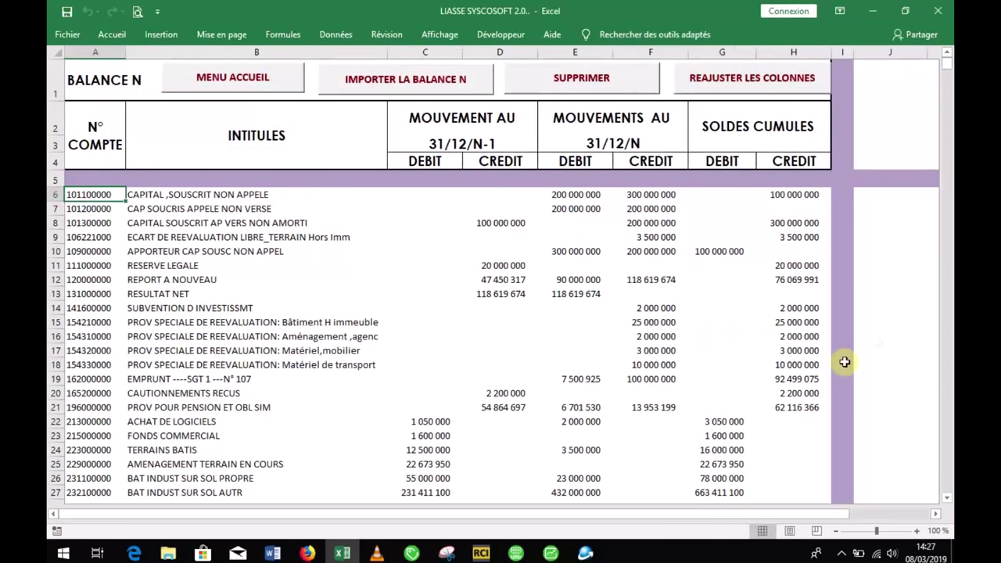
left_click(948, 52)
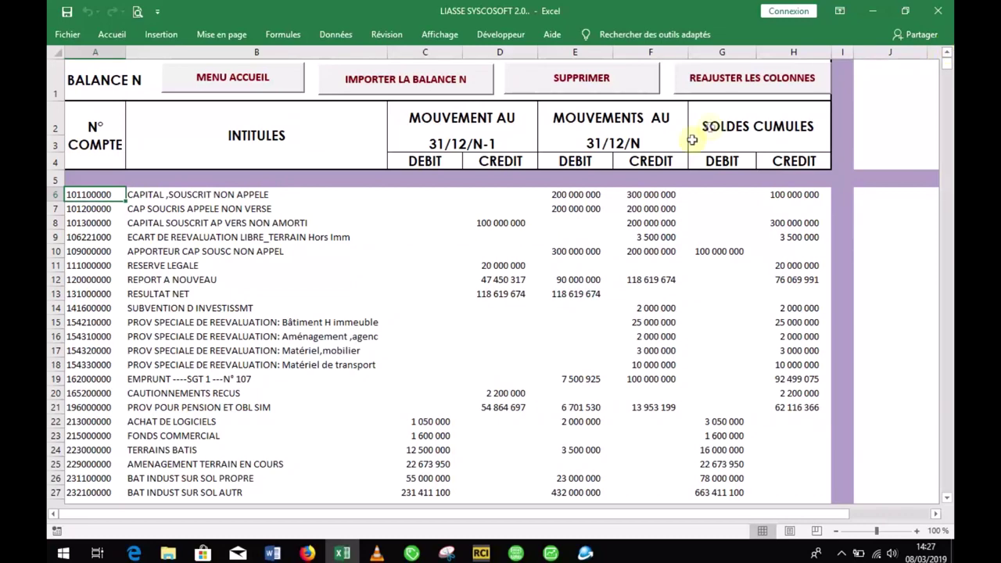
Step: Import A4:H149 from BALANCE SYSCOHADA into the BALANCE N-1 sheet, then return to the home menu
left_click(283, 94)
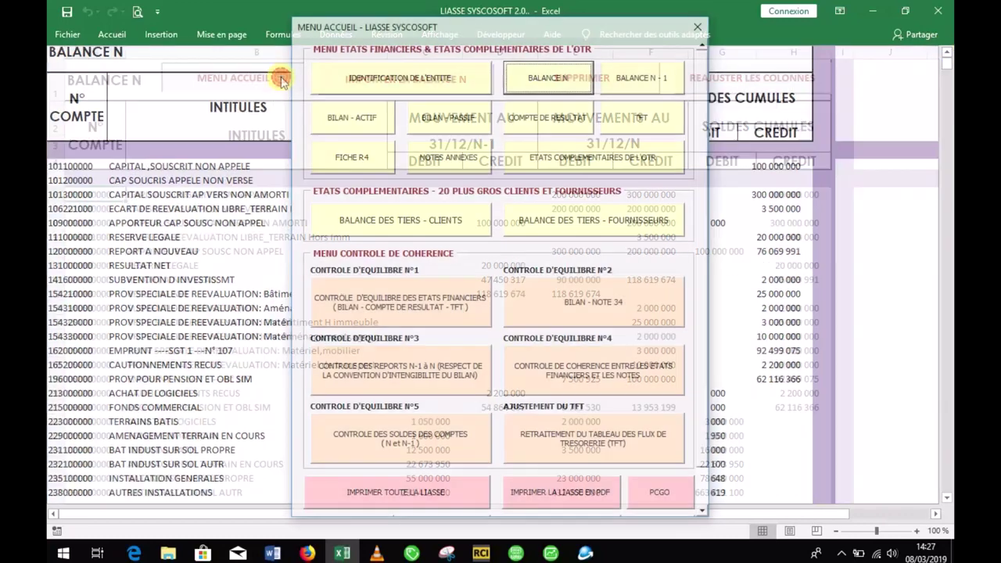
left_click(624, 83)
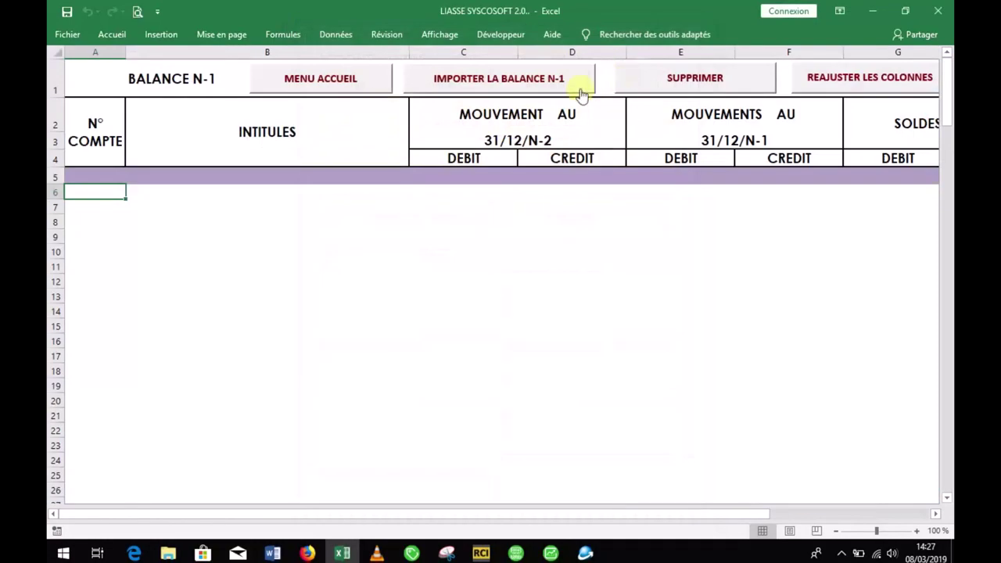
left_click(474, 79)
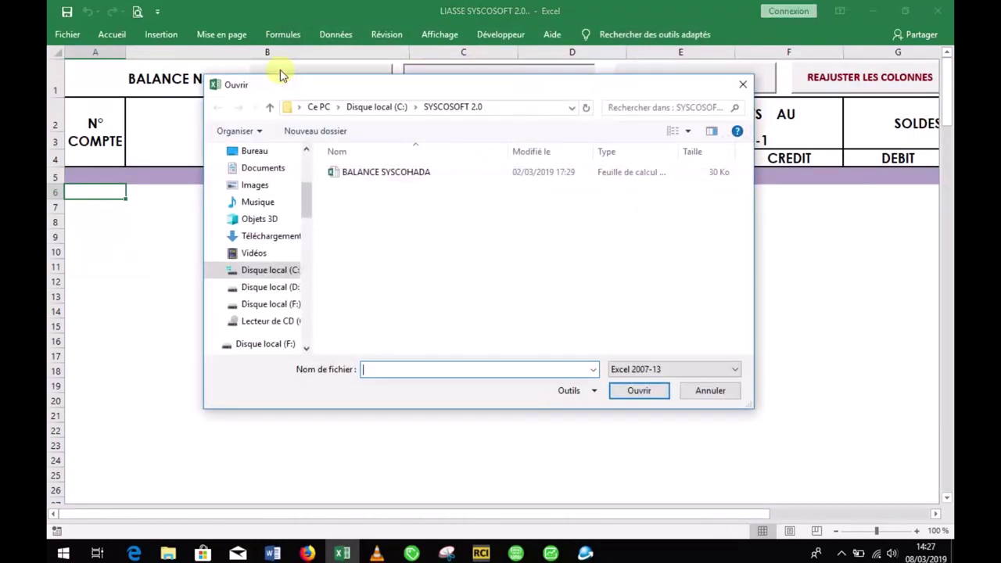
double_click(356, 172)
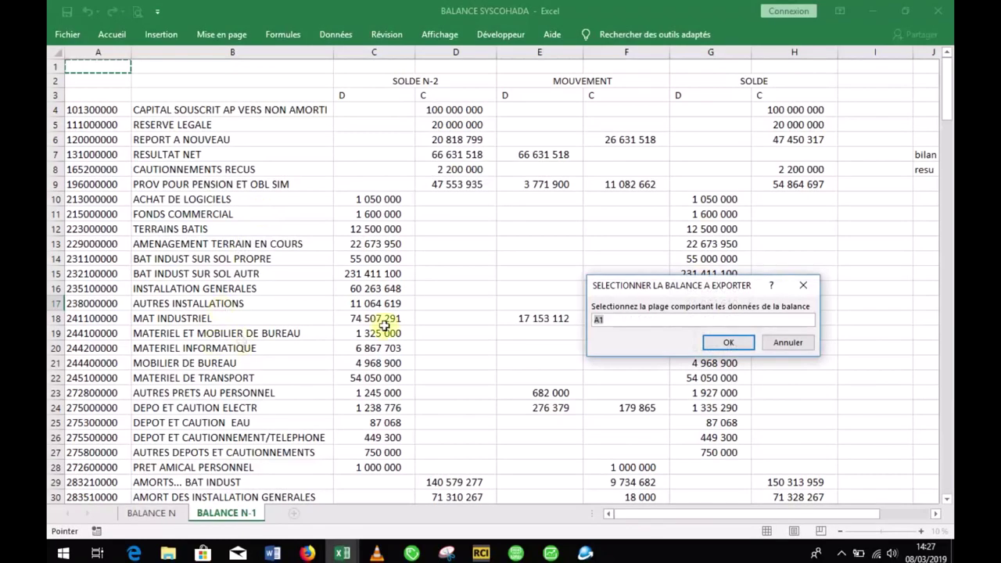
left_click_drag(89, 114, 813, 472)
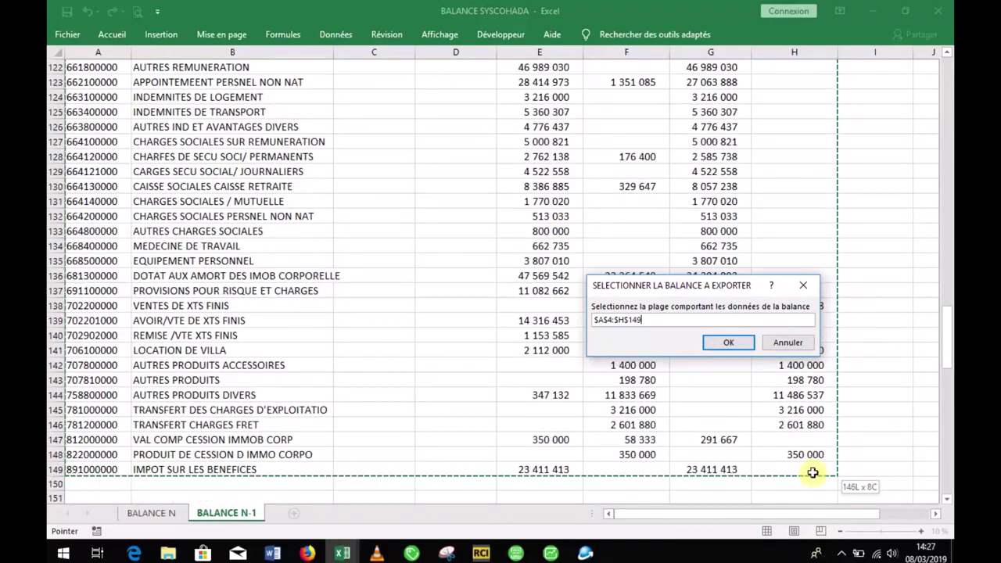
left_click(750, 352)
left_click(743, 344)
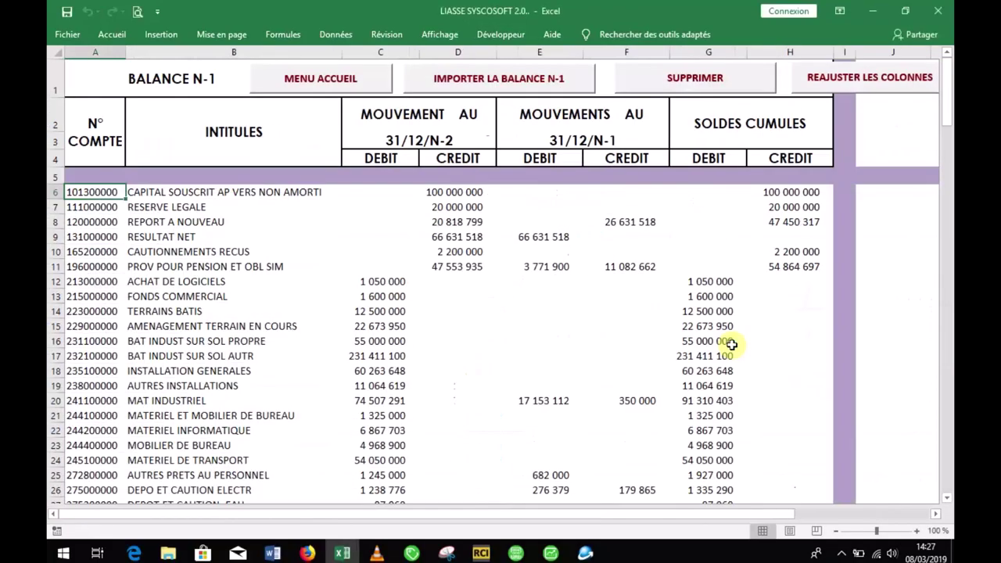
left_click_drag(947, 108, 946, 78)
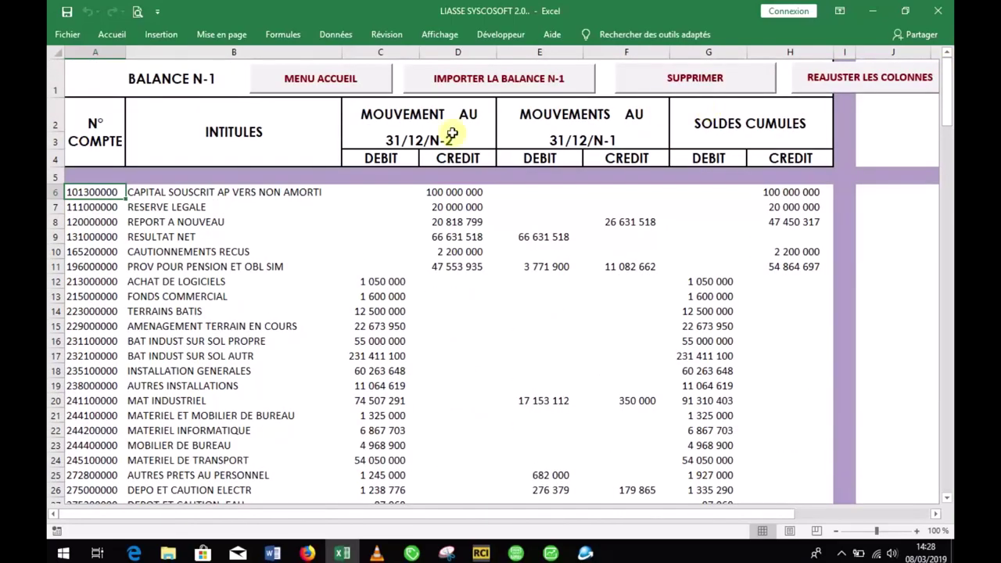
left_click(374, 84)
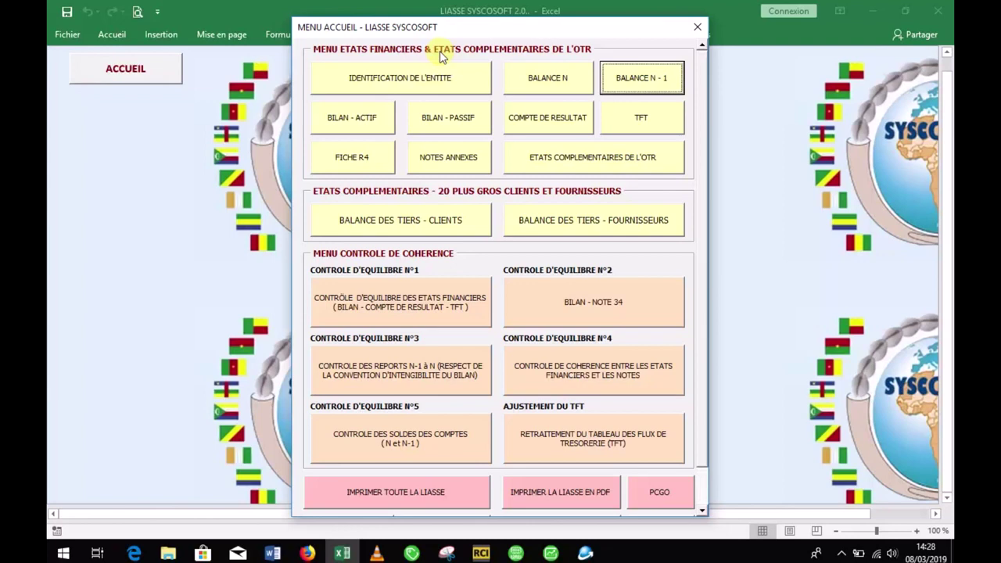
Step: Review the generated Bilan Actif and Bilan Passif balance sheet statements
left_click(365, 121)
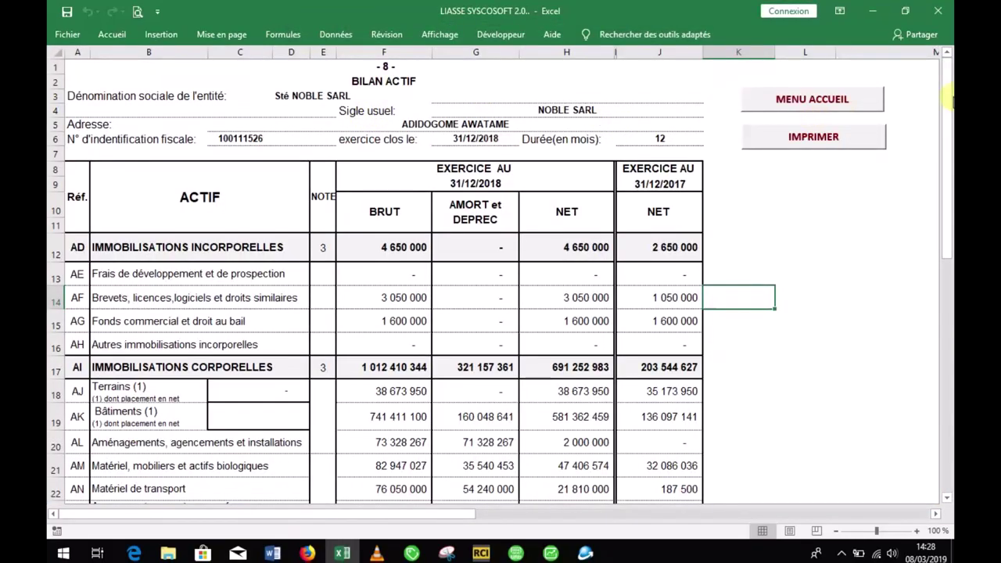
left_click_drag(947, 124, 945, 86)
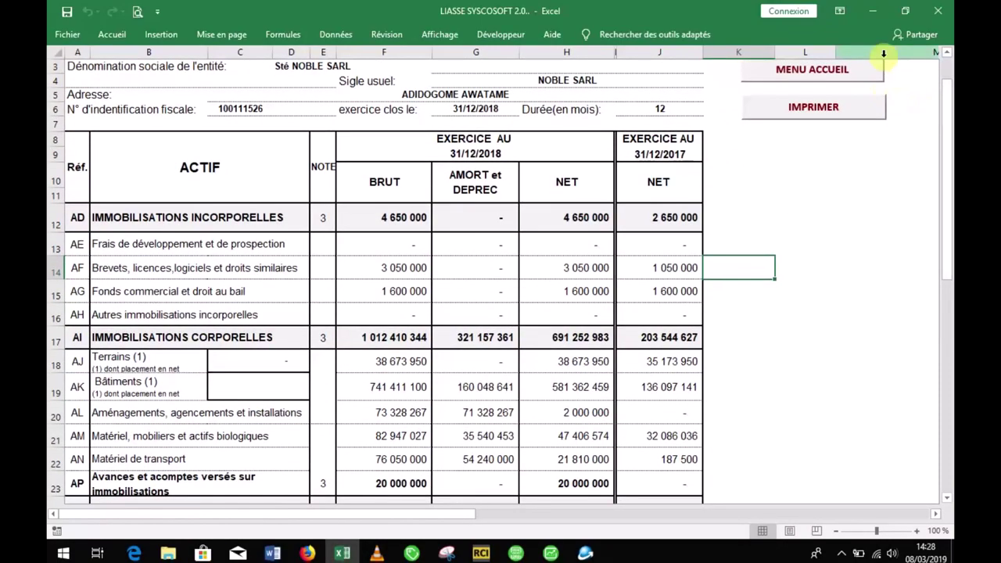
left_click(883, 69)
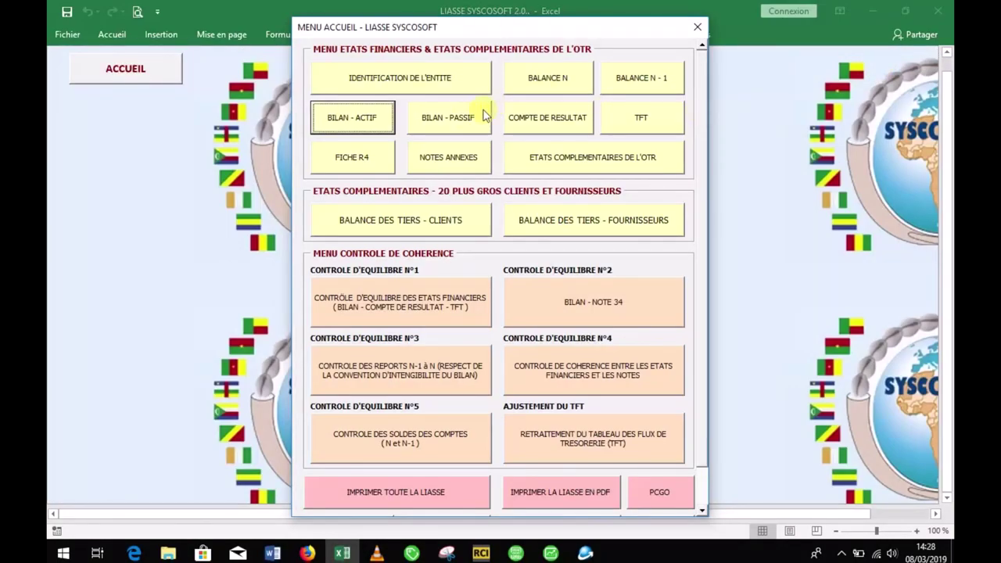
left_click(486, 116)
mouse_move(944, 121)
left_mouse_down()
mouse_move(942, 330)
mouse_move(950, 121)
left_mouse_up()
left_click(767, 108)
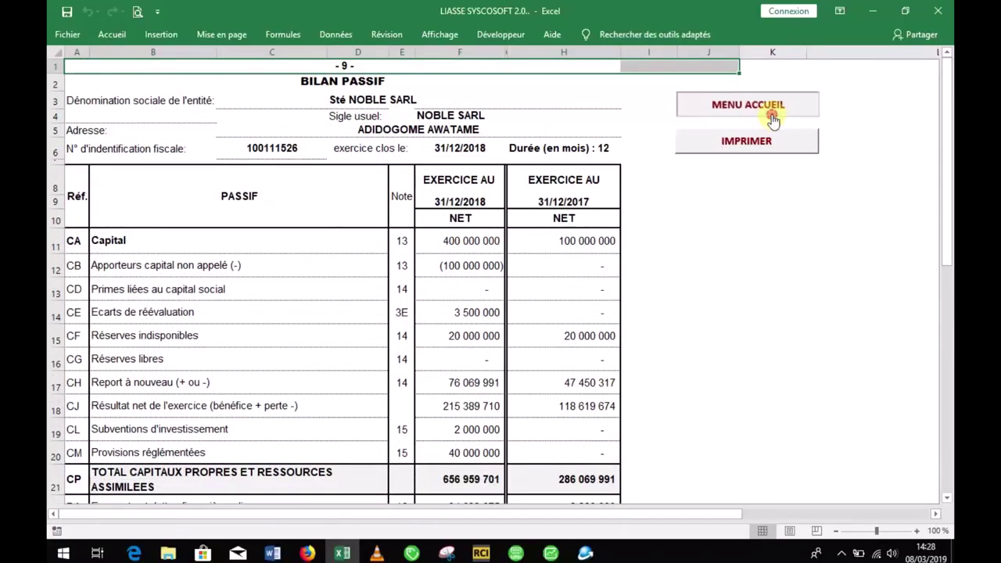
Step: Review the Compte de Résultat and TFT cash-flow statement, then open the Fiche R4 checklist
left_click(549, 133)
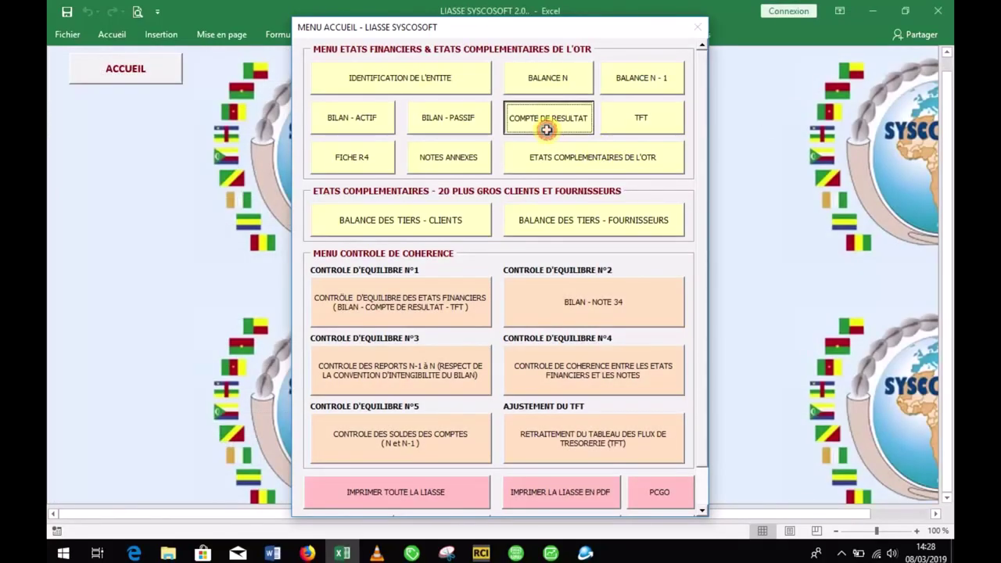
left_click_drag(945, 109, 952, 125)
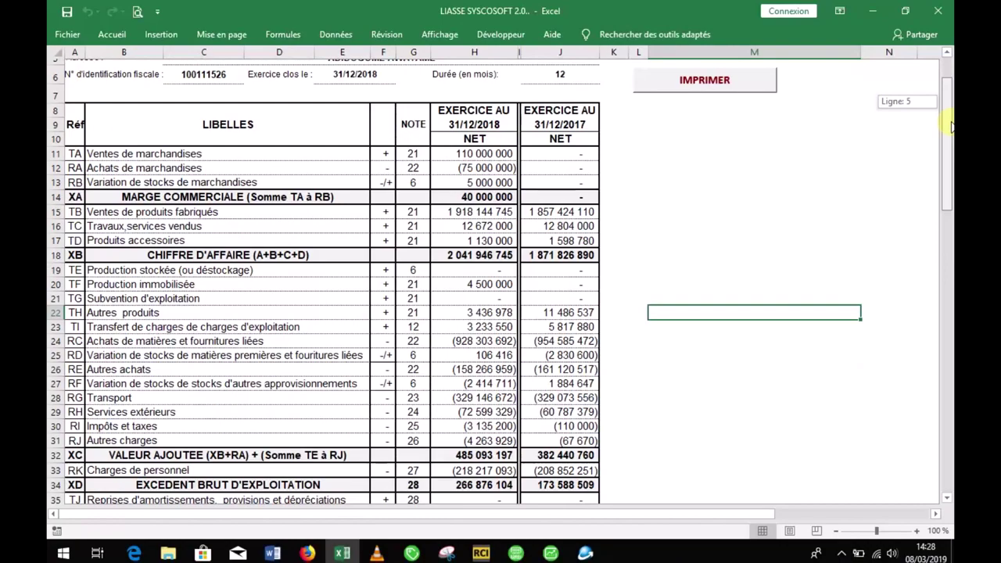
left_click_drag(952, 125, 952, 136)
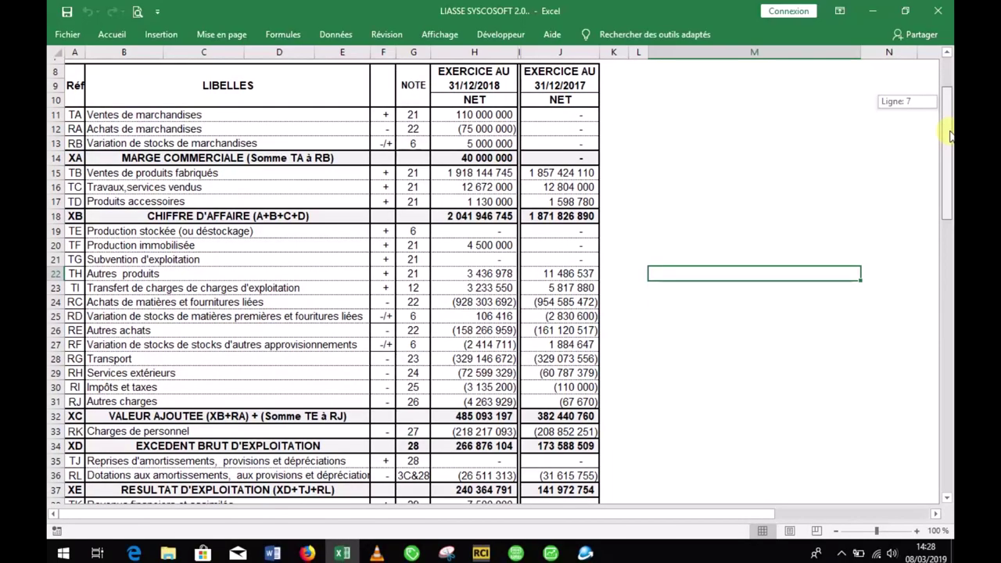
left_click_drag(952, 136, 952, 92)
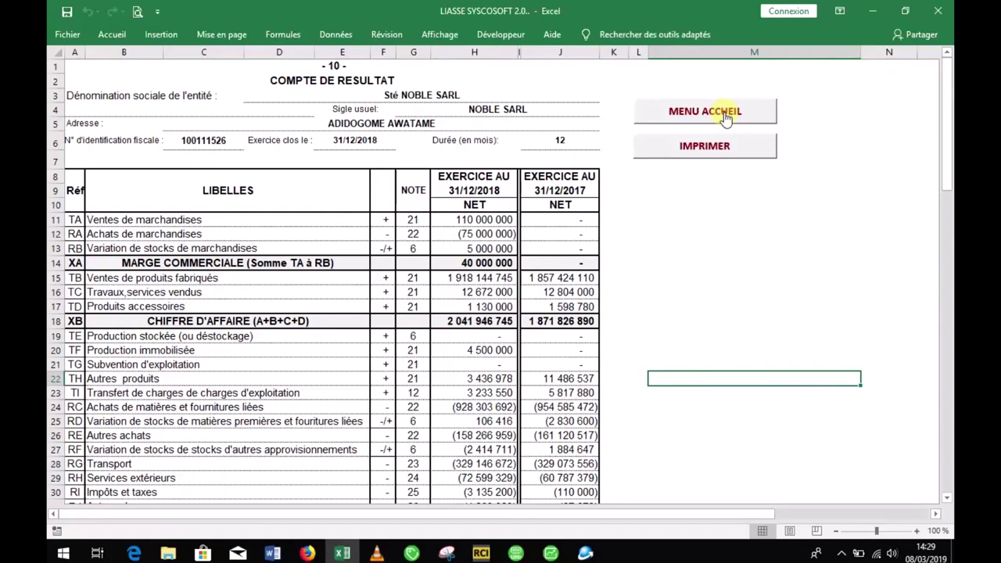
left_click(726, 116)
left_click(637, 122)
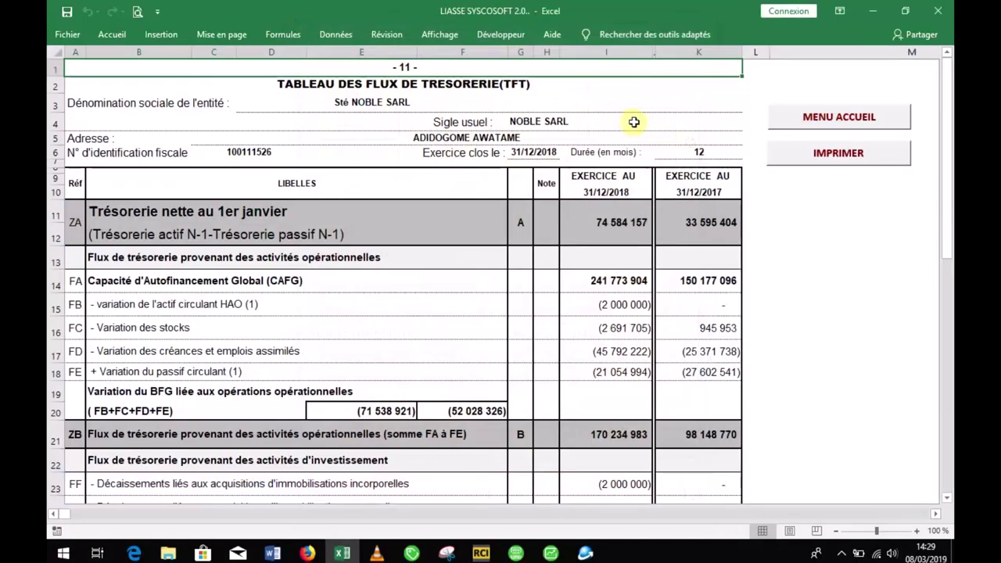
mouse_move(952, 139)
left_mouse_down()
mouse_move(916, 340)
mouse_move(943, 245)
mouse_move(951, 109)
mouse_move(921, 110)
left_mouse_up()
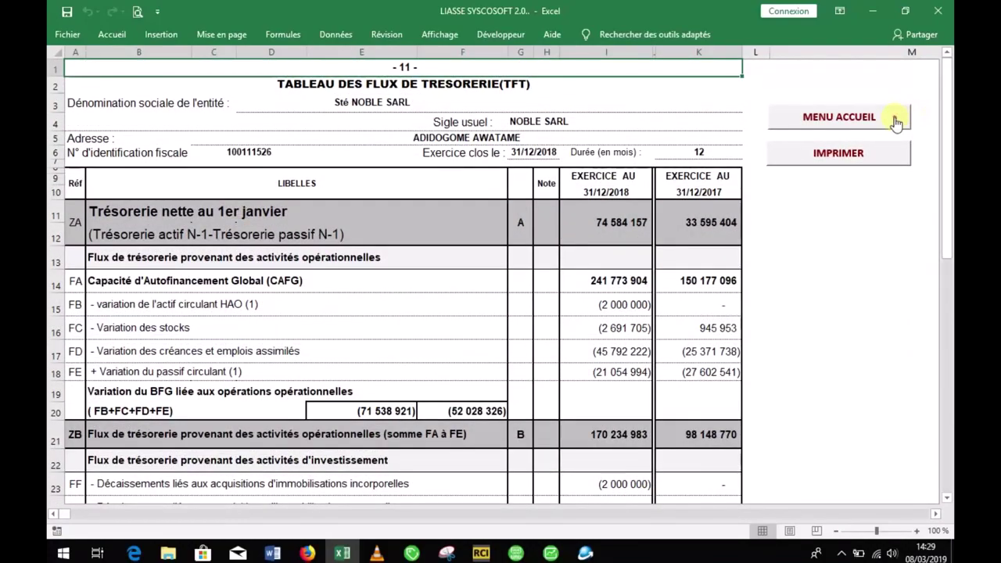
left_click(896, 121)
left_click(362, 160)
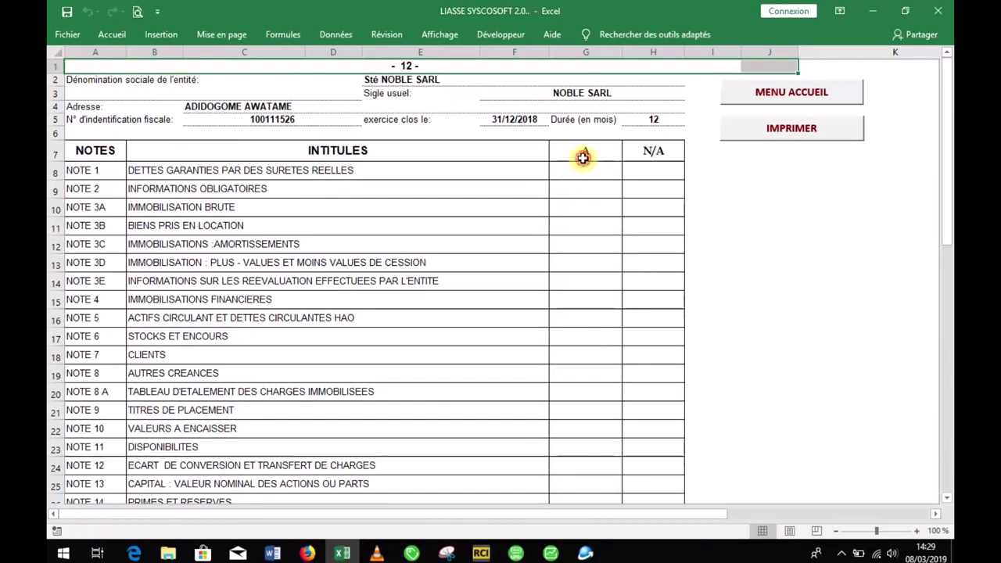
Step: Inspect the blank A and N/A cells for NOTE 1 to NOTE 4, then return to the home menu
left_click(573, 189)
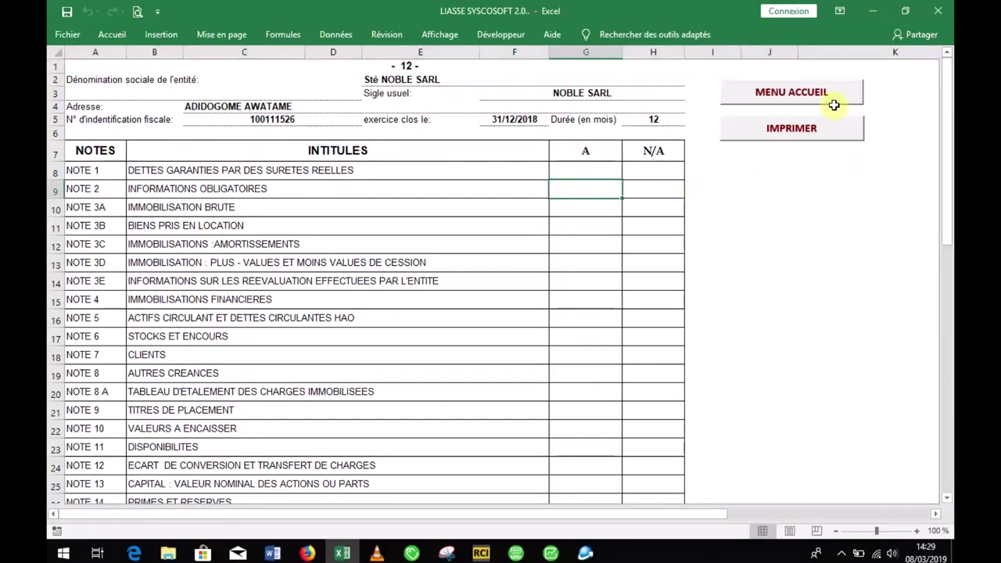
left_click_drag(951, 91, 951, 108)
mouse_move(584, 137)
left_mouse_down()
mouse_move(650, 164)
mouse_move(648, 222)
left_mouse_up()
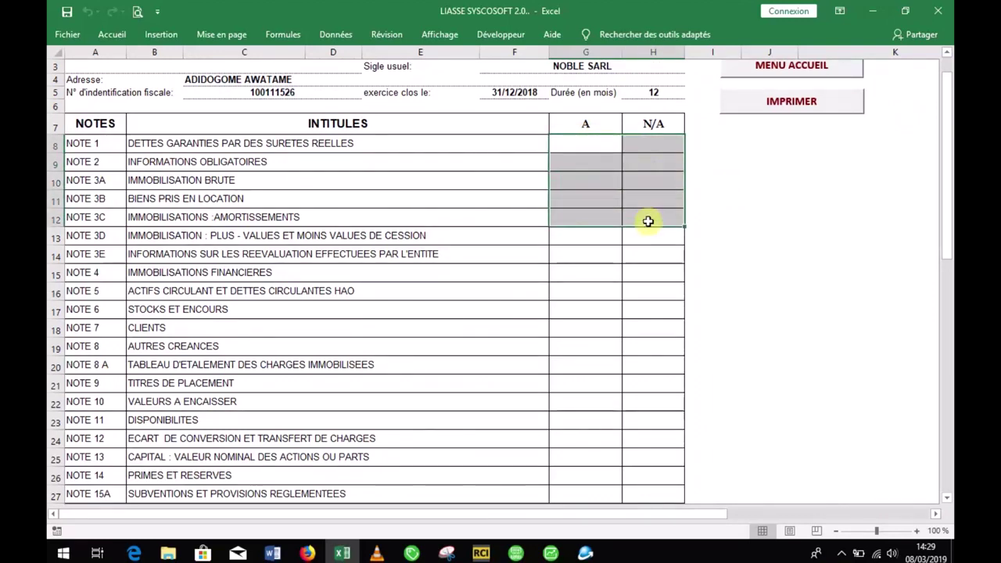
left_click(599, 143)
left_click(599, 162)
mouse_move(599, 163)
left_mouse_down()
mouse_move(637, 152)
mouse_move(621, 179)
mouse_move(603, 165)
left_mouse_up()
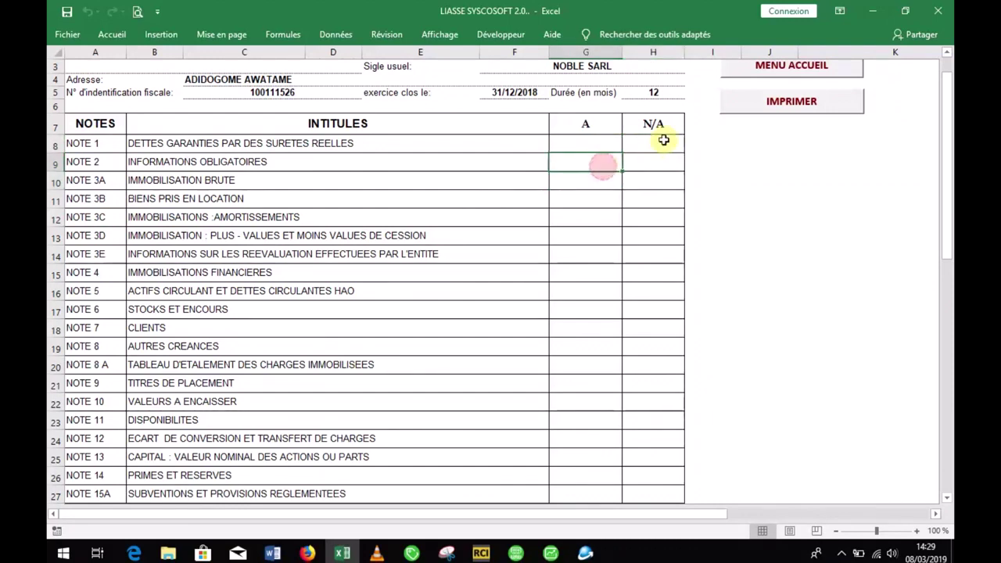
left_click(588, 178)
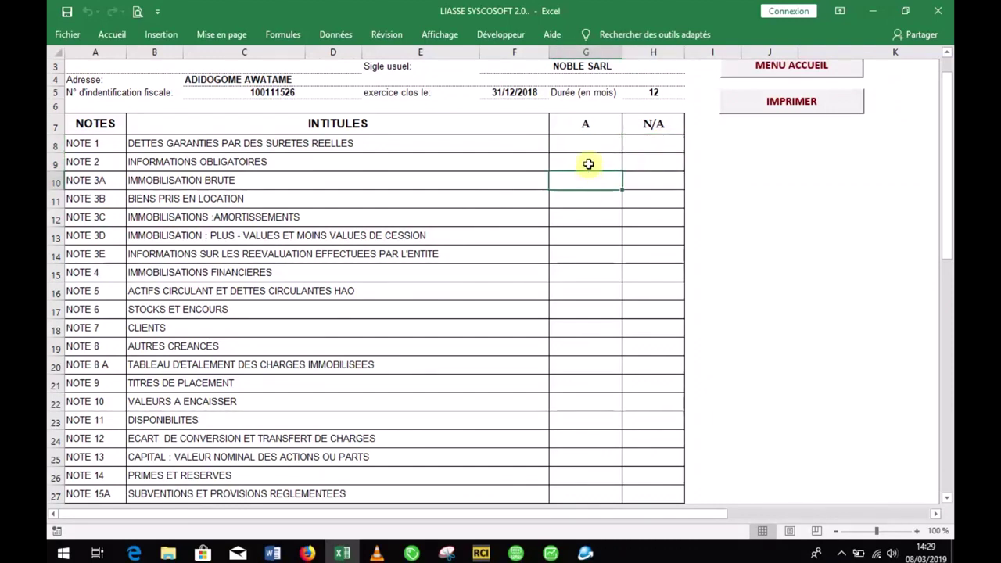
left_click(584, 198)
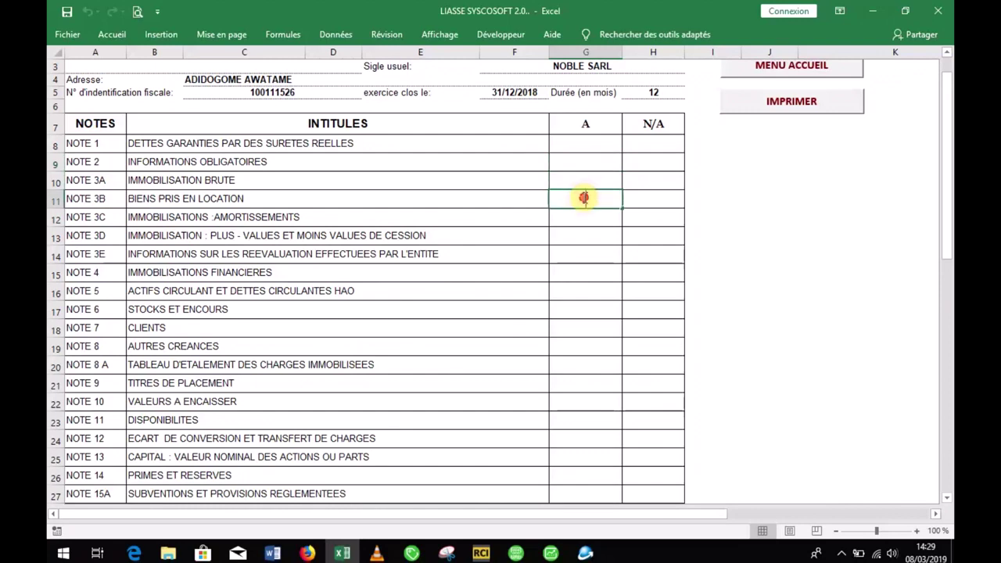
left_click(588, 271)
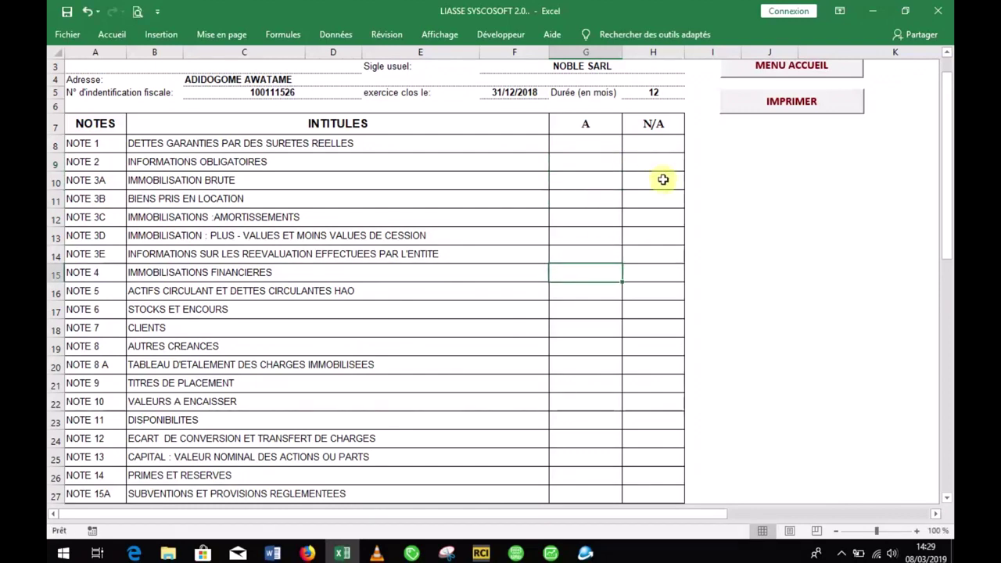
left_click(664, 235)
left_click(664, 270)
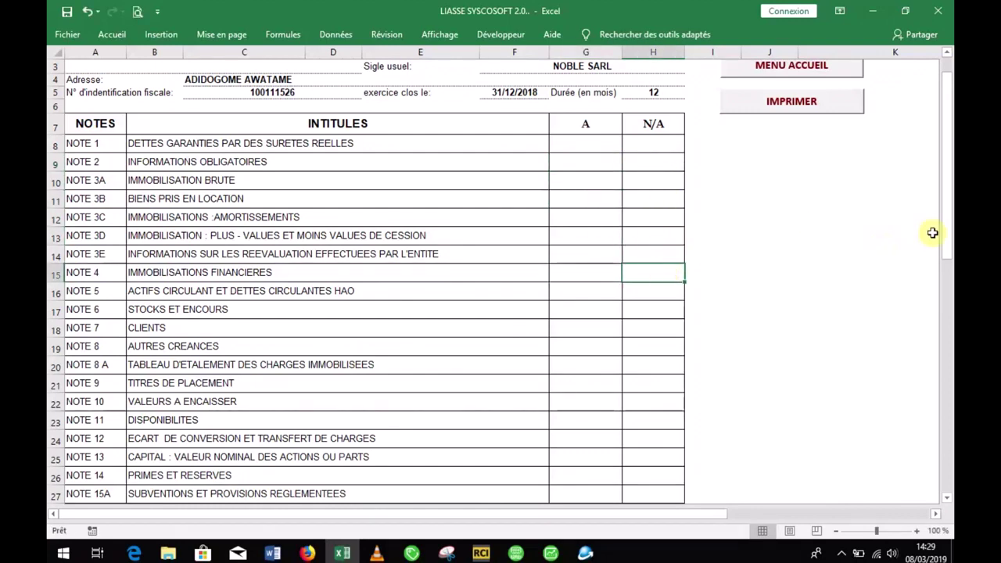
left_click_drag(942, 230, 943, 196)
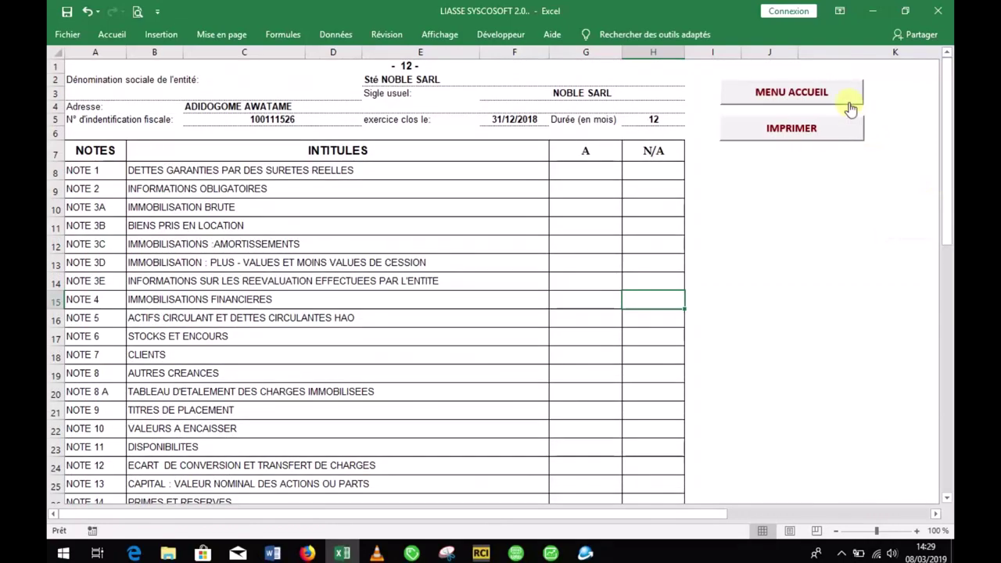
left_click(851, 110)
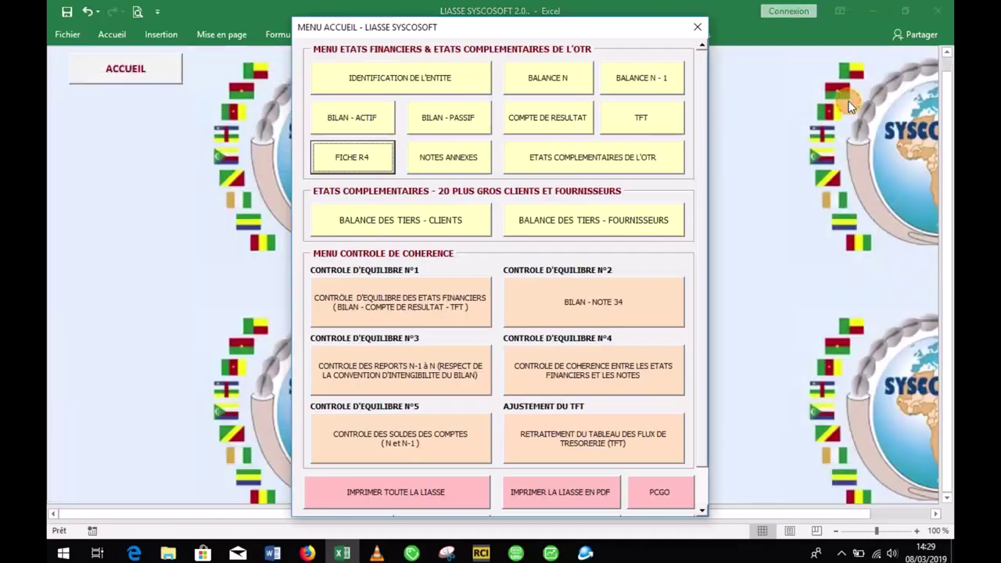
Step: Look over the NOTE 1 secured debts and NOTE 3A gross fixed assets annex sheets
left_click(476, 161)
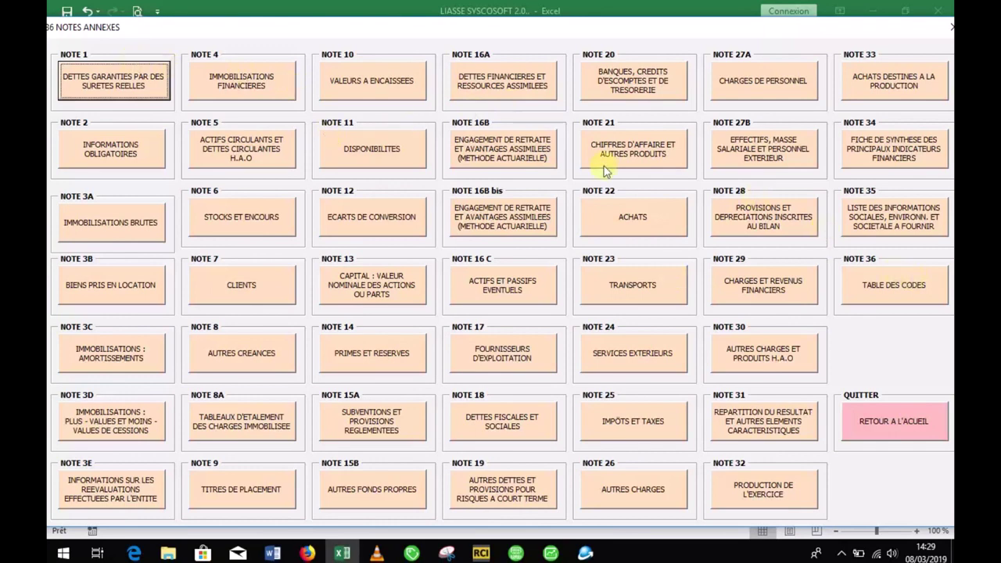
left_click(138, 84)
left_click(946, 156)
left_click_drag(946, 156, 909, 179)
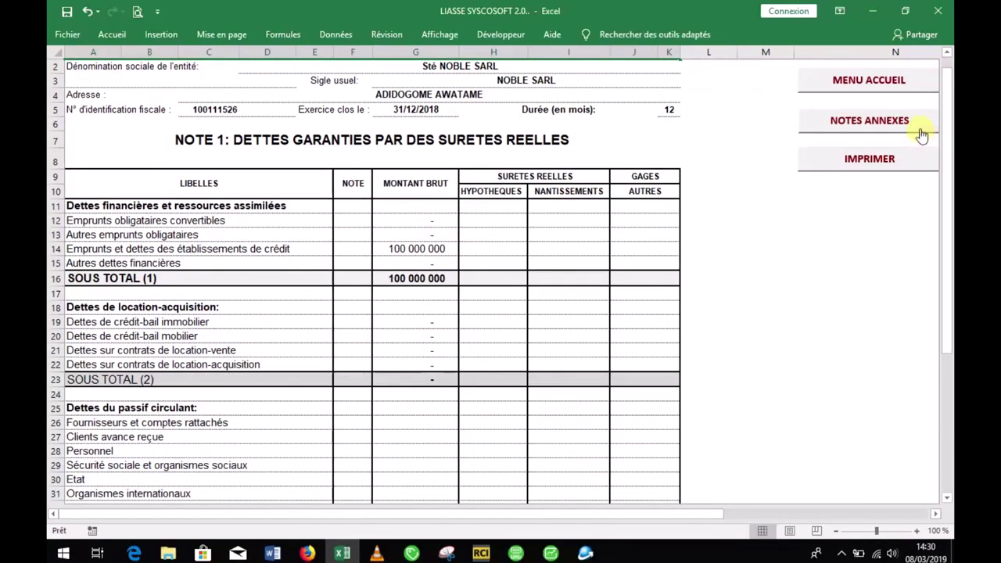
left_click(920, 130)
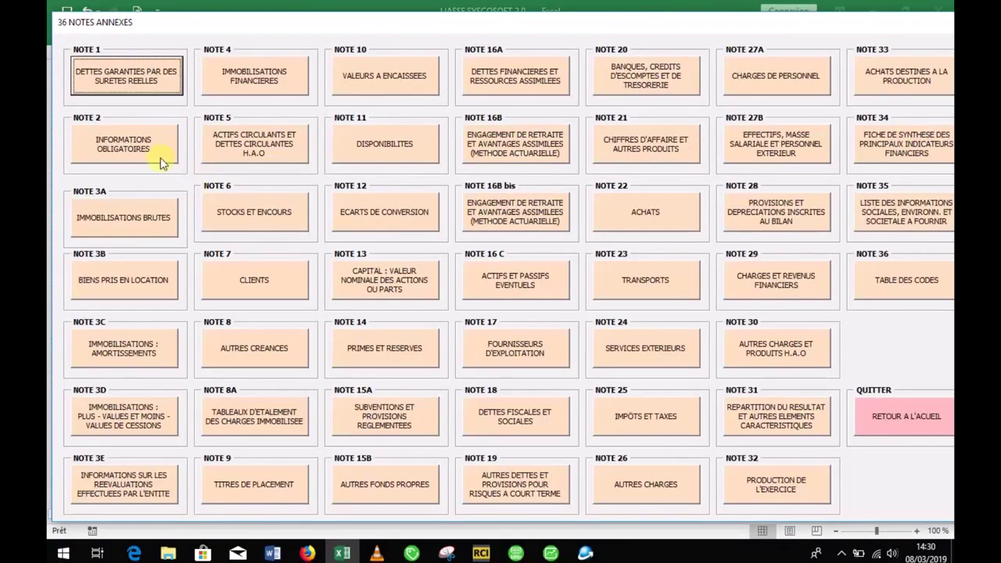
left_click(146, 219)
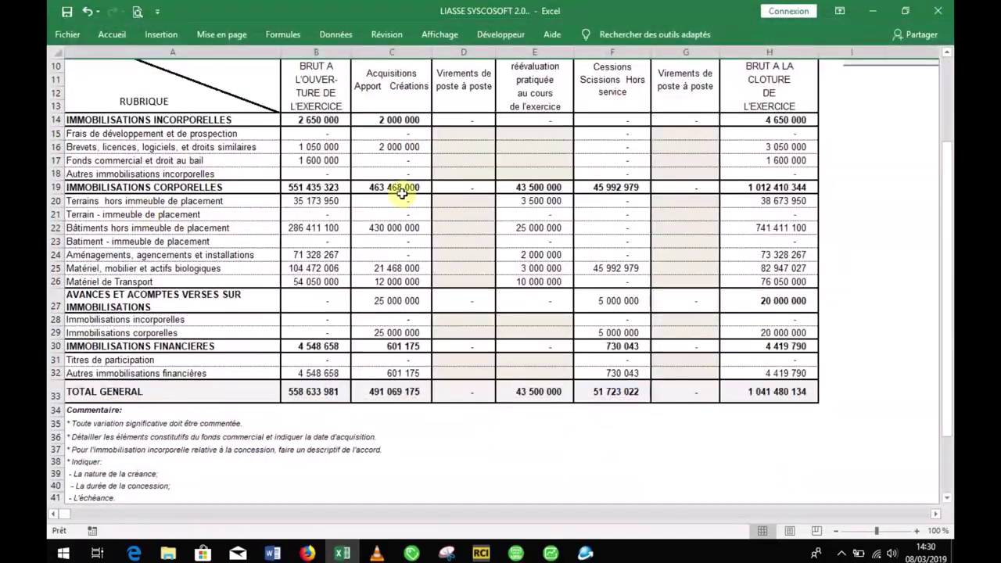
mouse_move(947, 191)
left_mouse_down()
mouse_move(951, 131)
mouse_move(952, 197)
left_mouse_up()
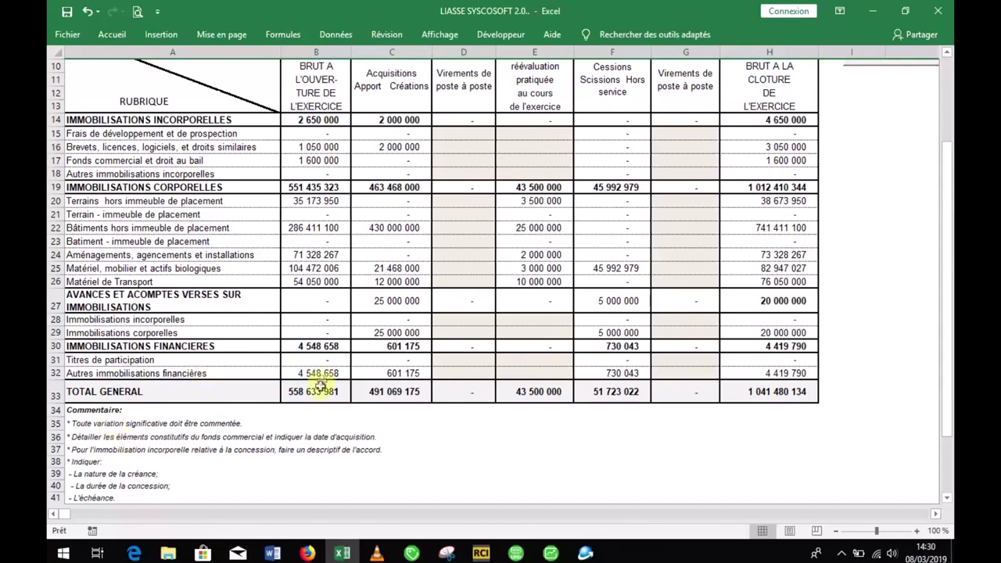
left_click(113, 426)
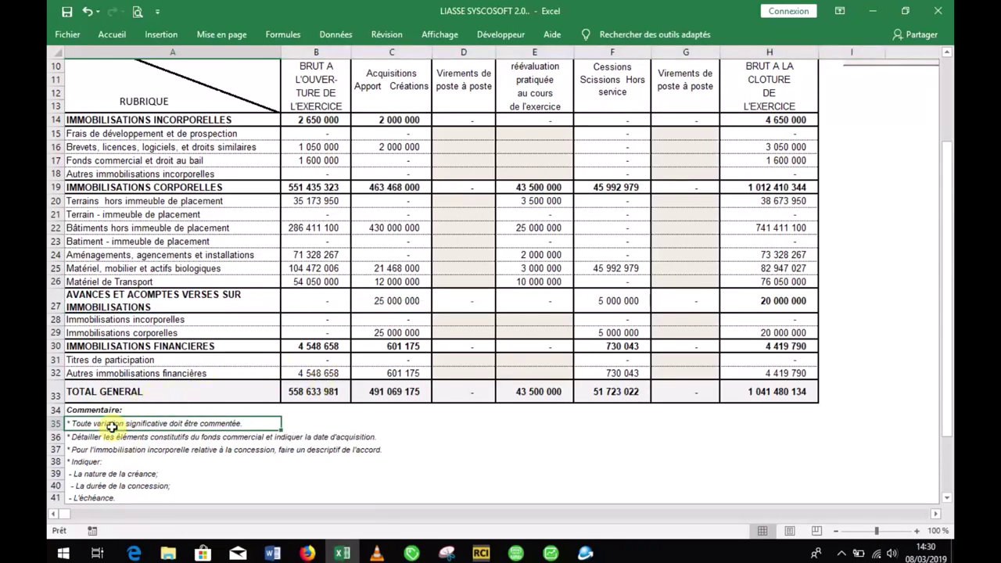
left_click_drag(949, 166, 949, 133)
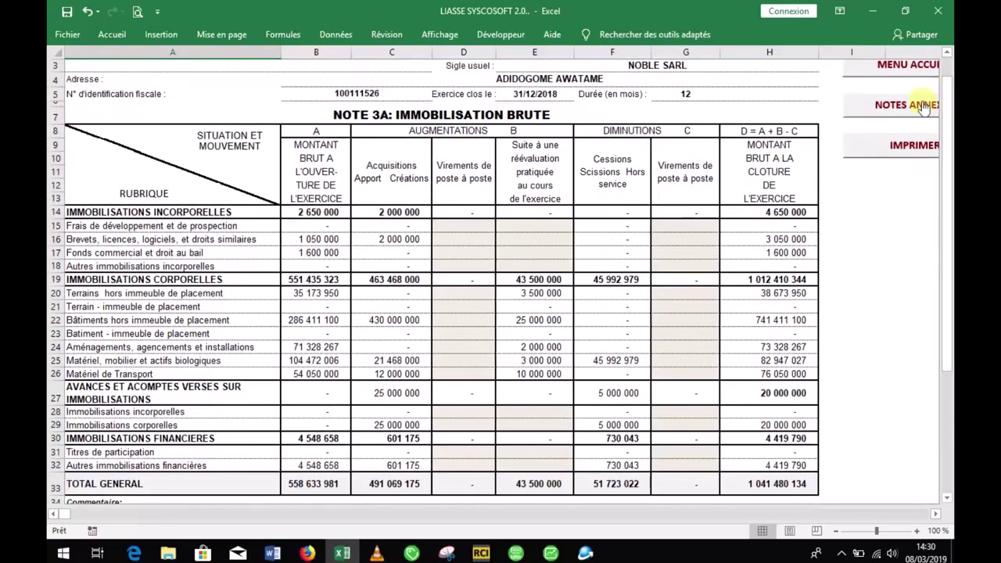
Step: Look over the NOTE 3B leased assets, NOTE 3C depreciation and NOTE 7 clients sheets
left_click(908, 105)
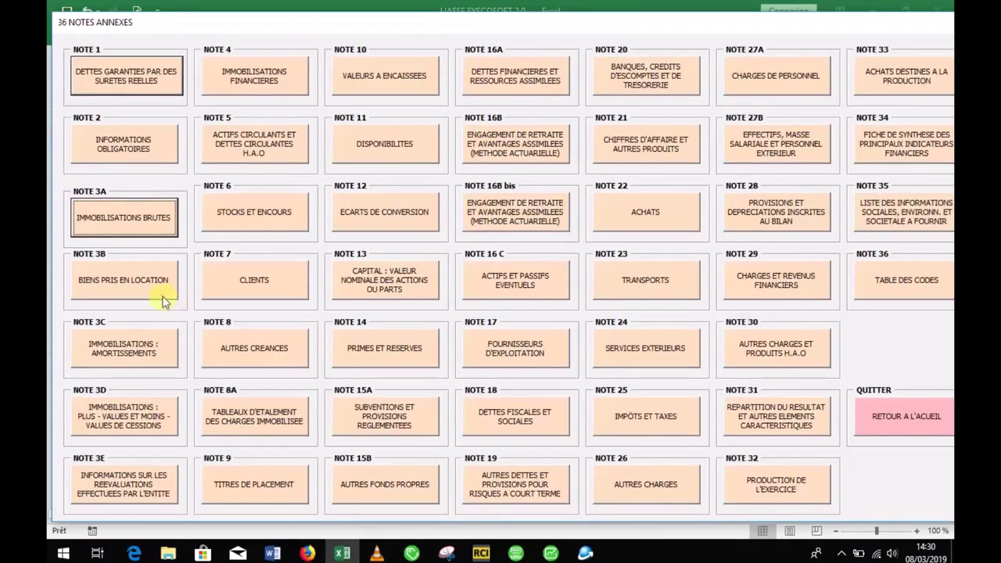
left_click(163, 296)
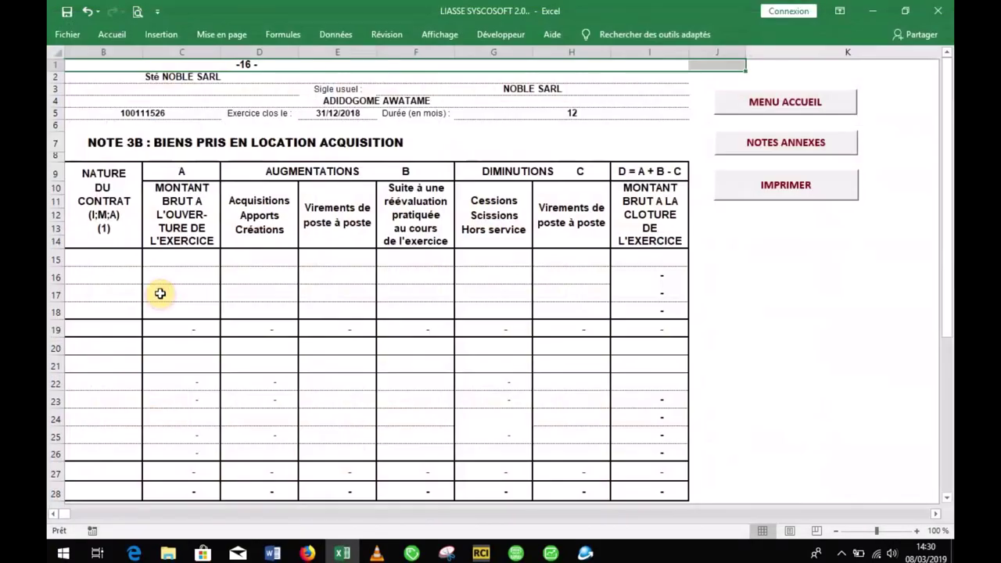
left_click(739, 149)
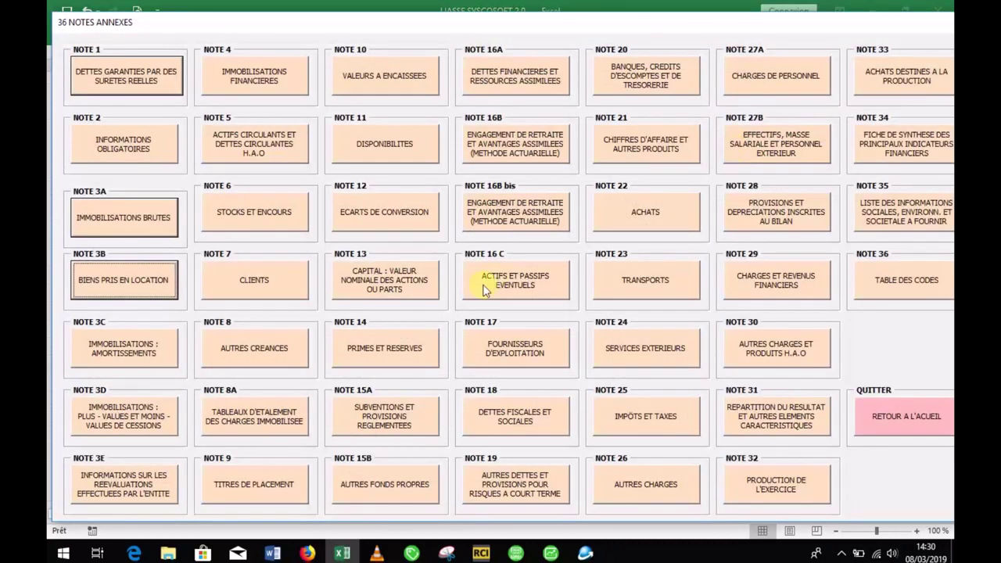
left_click(125, 349)
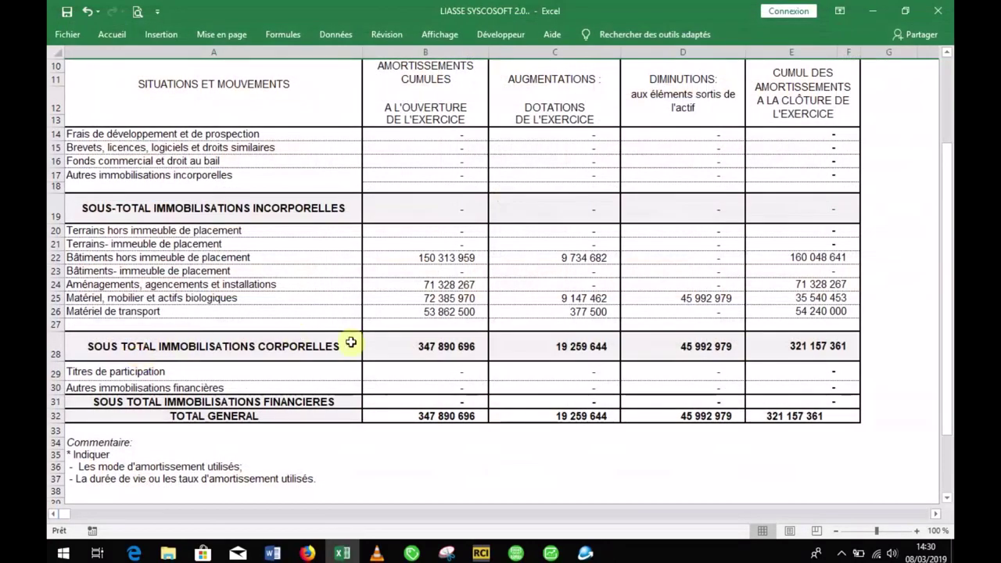
scroll(948, 117, "up", 2)
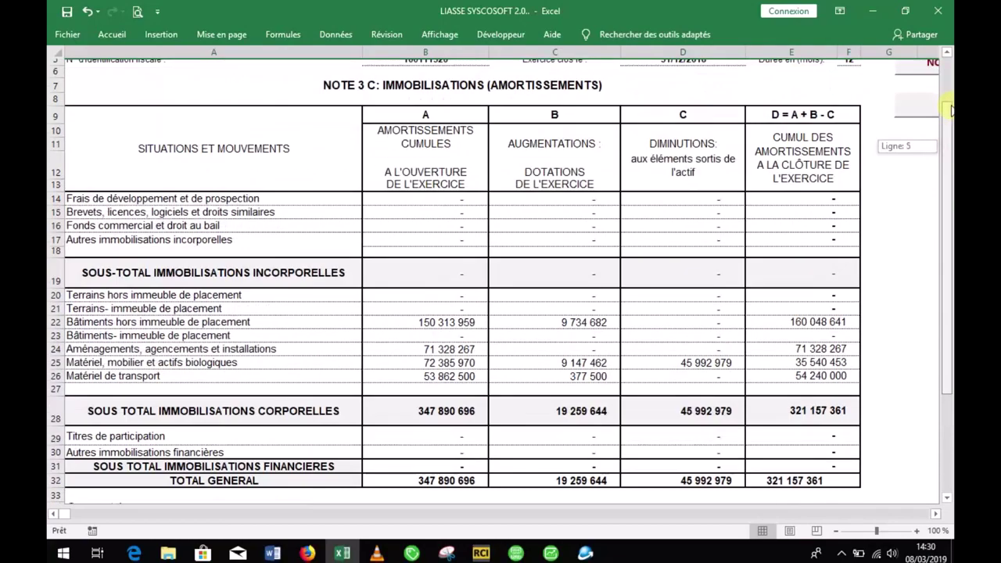
scroll(946, 79, "up", 2)
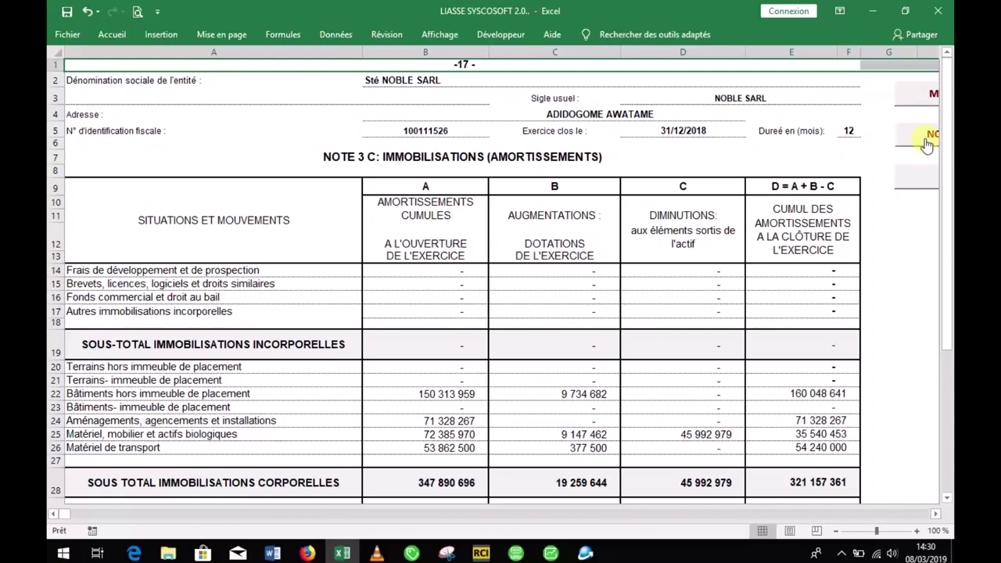
left_click(926, 140)
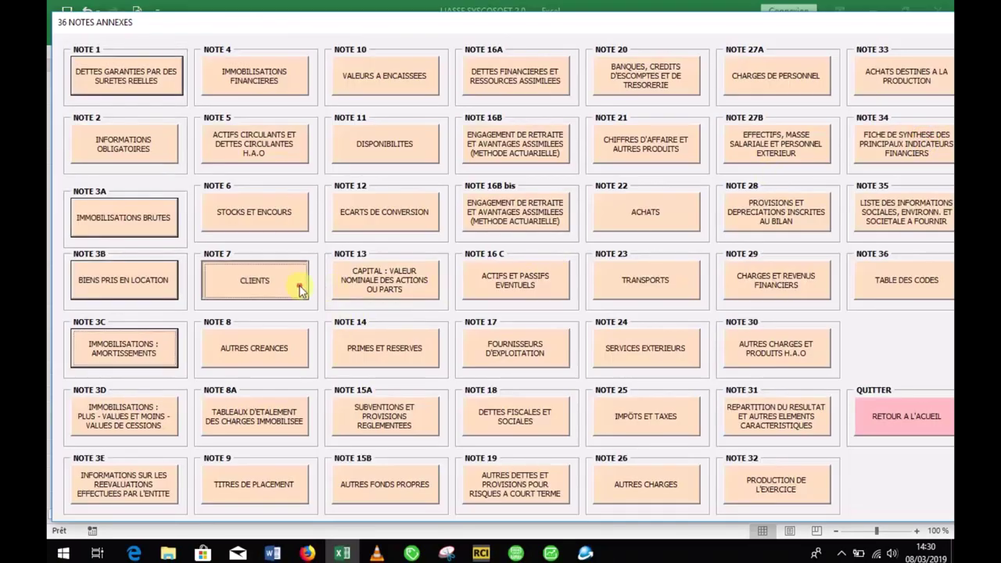
left_click(297, 283)
mouse_move(948, 145)
left_mouse_down()
mouse_move(948, 161)
mouse_move(948, 148)
left_mouse_up()
left_click(814, 121)
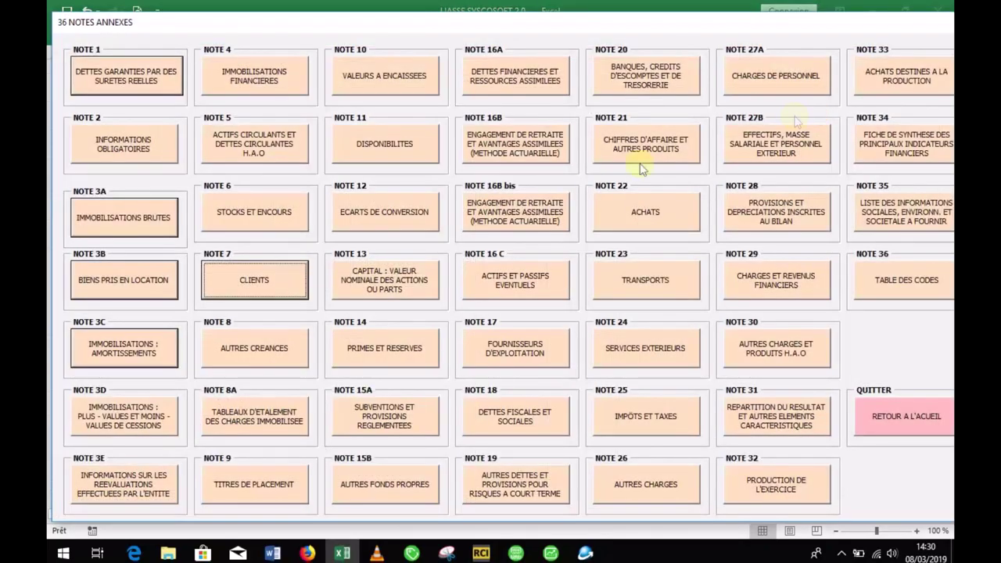
Step: Browse the NOTE 8A, NOTE 16C, NOTE 22, NOTE 23 and NOTE 28 annex sheets
left_click(286, 416)
left_click(743, 141)
left_click(561, 273)
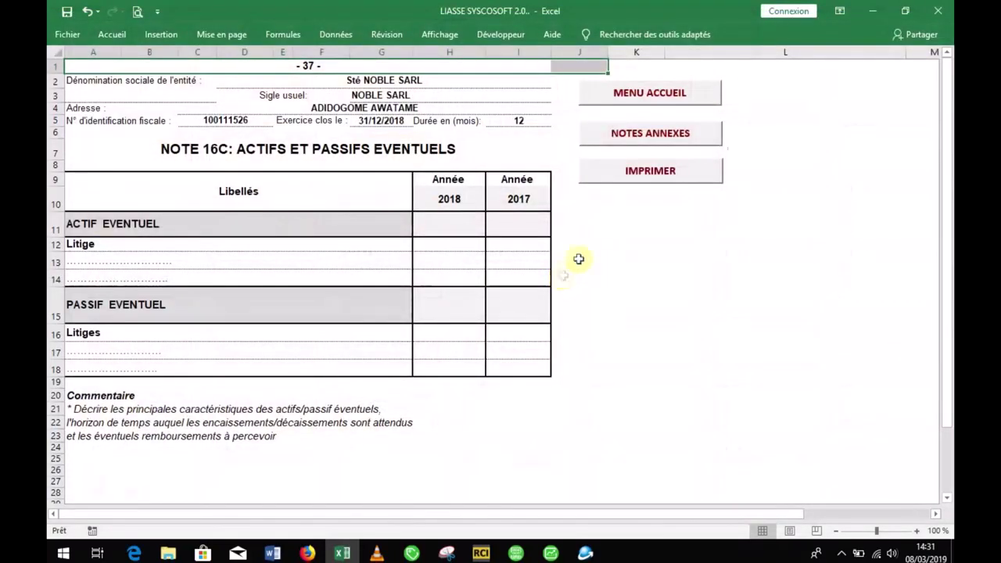
left_click(685, 133)
left_click(661, 220)
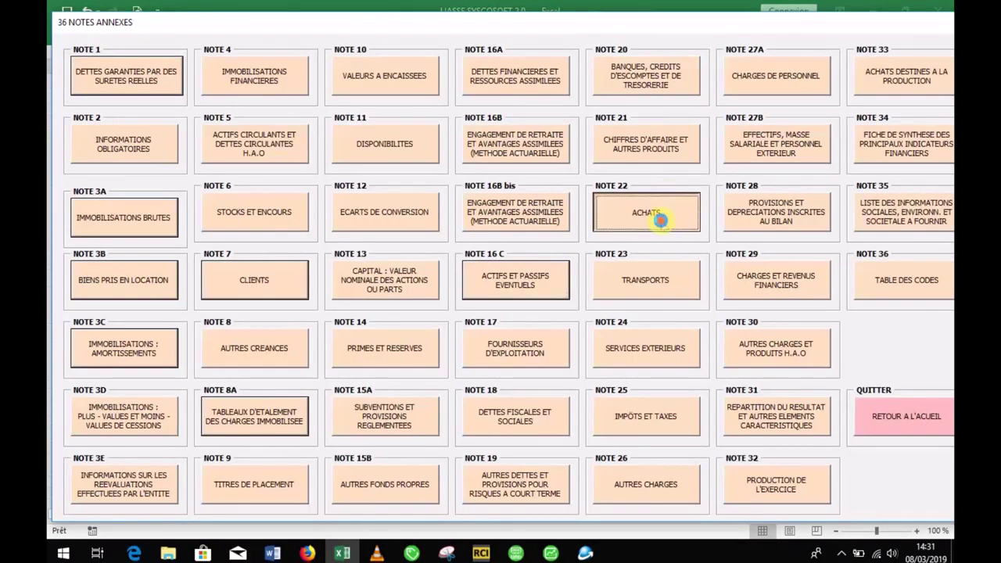
left_click(731, 128)
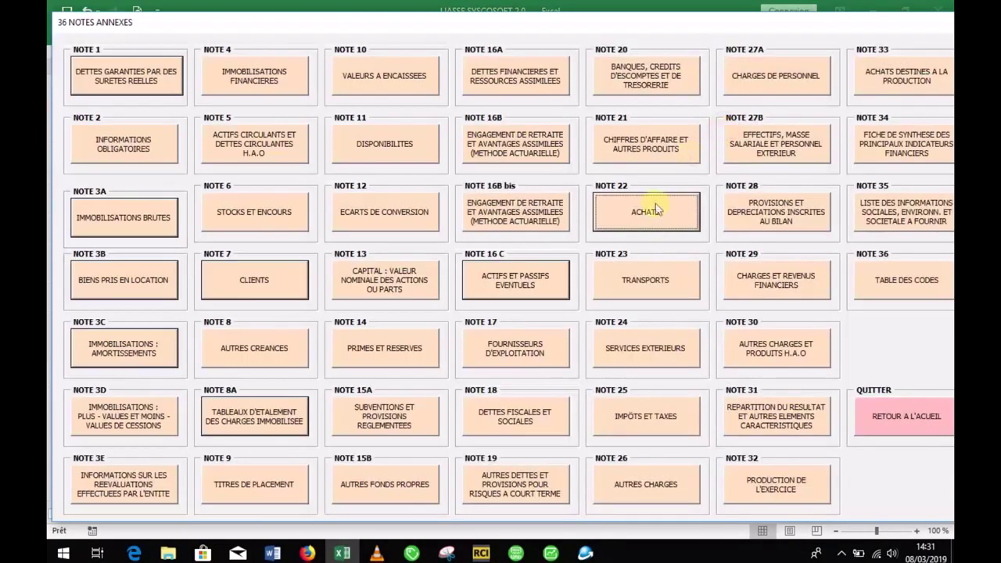
left_click(663, 273)
left_click(704, 137)
left_click(787, 233)
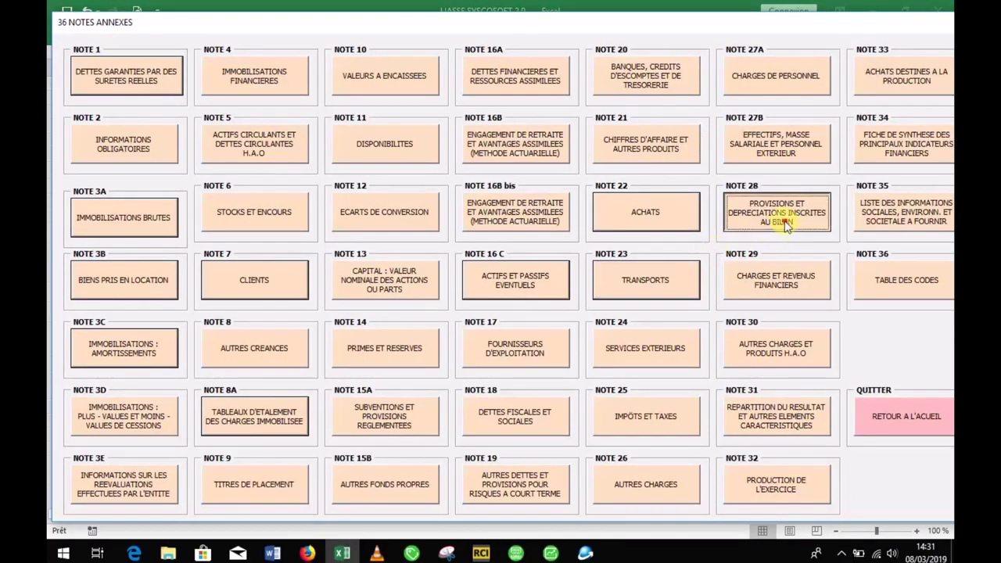
left_click(925, 129)
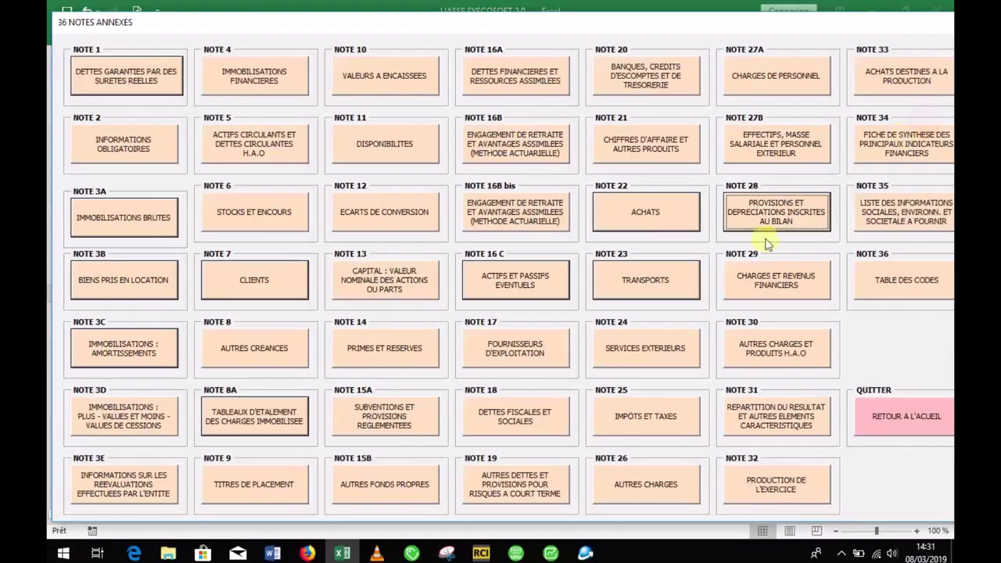
Step: View the NOTE 25 taxes and NOTE 14 reserves sheets, then return to the main menu
left_click(664, 423)
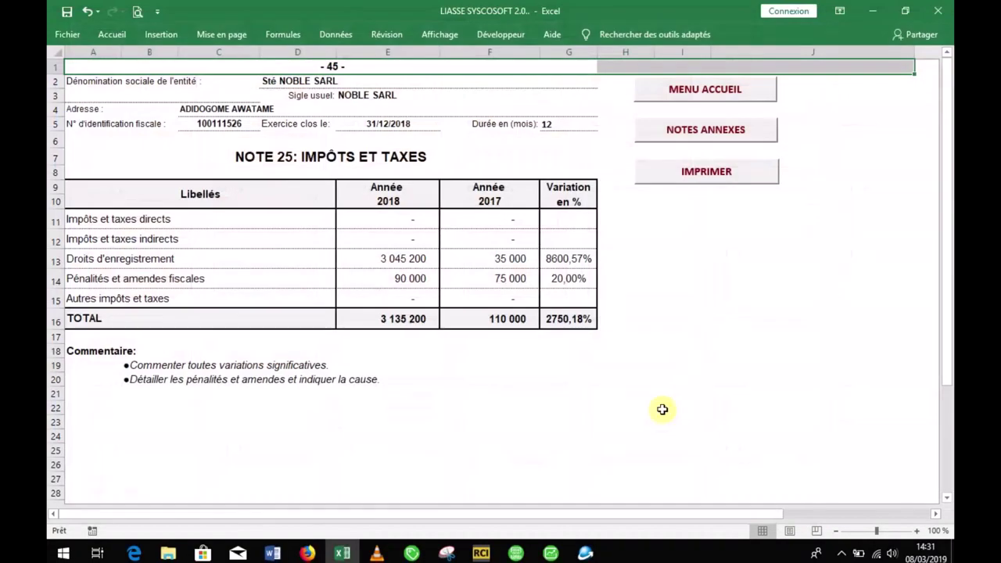
left_click(711, 133)
left_click(411, 348)
left_click(708, 129)
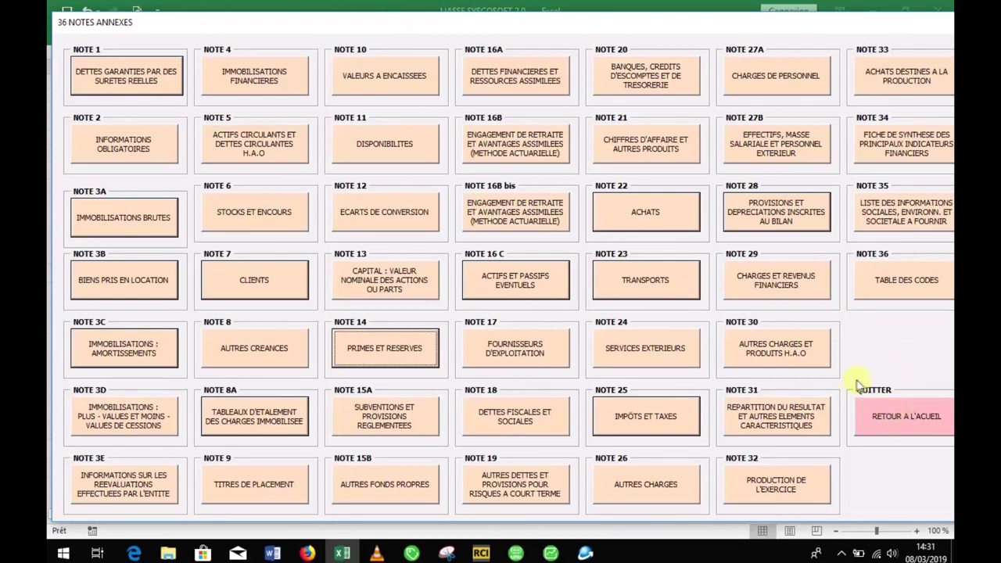
left_click(895, 413)
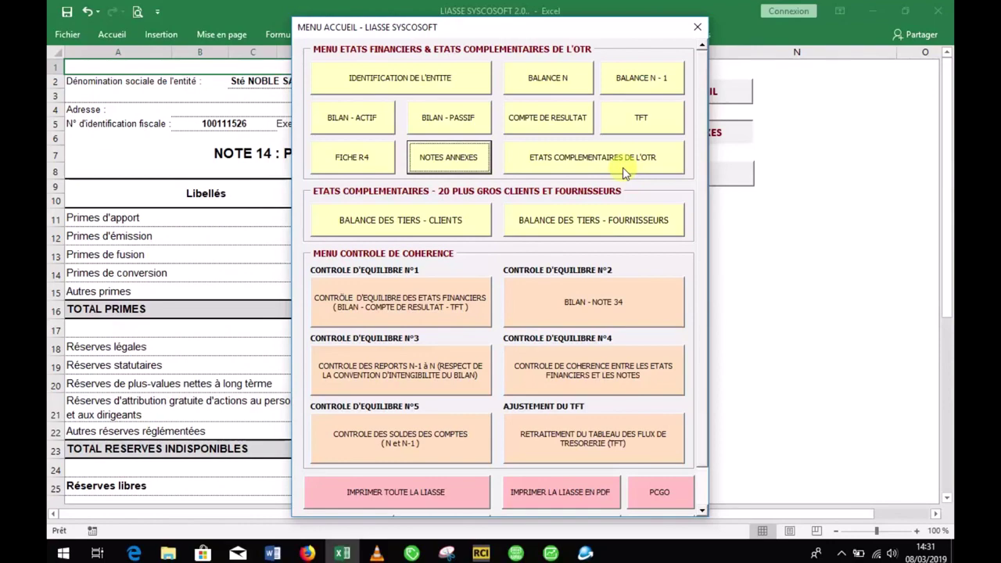
Step: Open the OTR complementary statements list and view the PAGE DE GARDE cover page
left_click(626, 172)
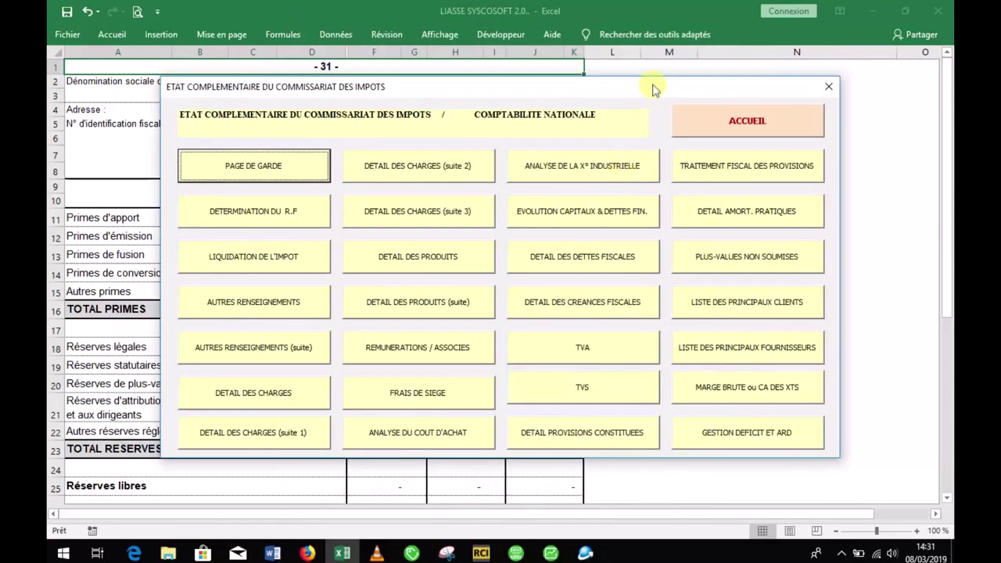
left_click_drag(654, 91, 659, 96)
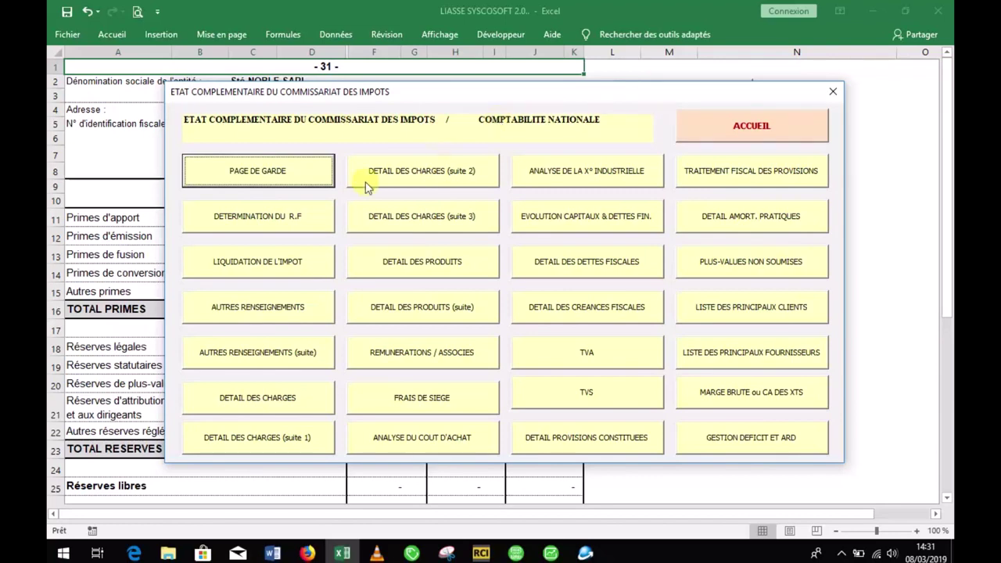
left_click(273, 180)
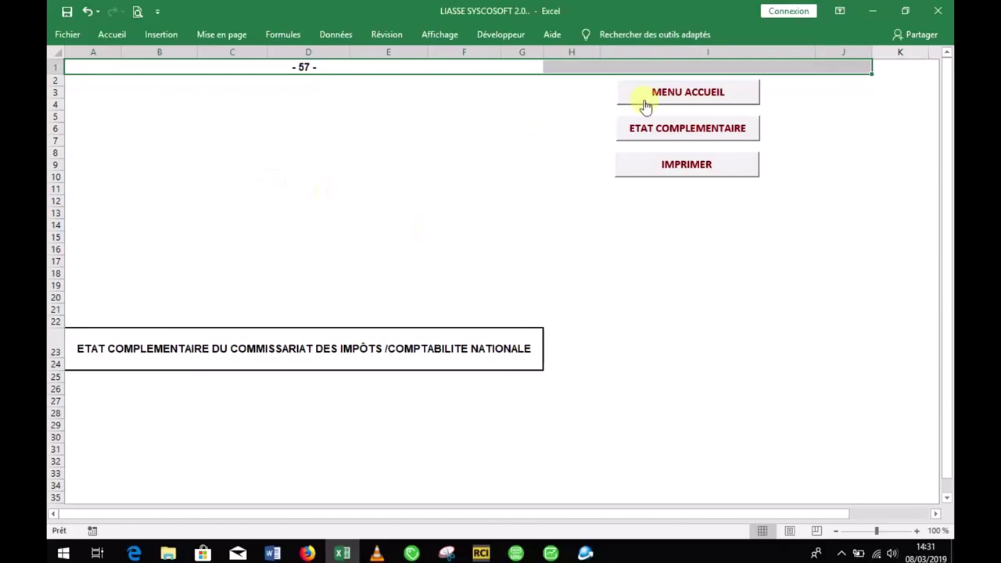
Step: Check the reintegration amounts in column H on the DETERMINATION DU RESULTAT FISCAL page
left_click(651, 125)
left_click(261, 228)
mouse_move(950, 129)
left_mouse_down()
mouse_move(943, 223)
mouse_move(947, 125)
left_mouse_up()
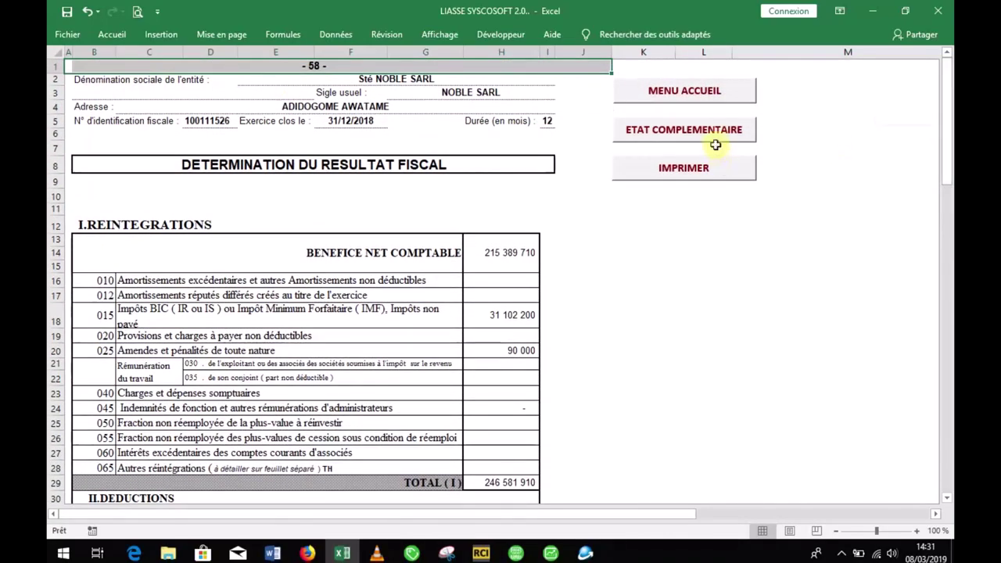
left_click(521, 280)
left_click(520, 294)
left_click(515, 314)
left_click(509, 374)
left_click(507, 422)
left_click(504, 452)
left_click(510, 438)
left_click(519, 397)
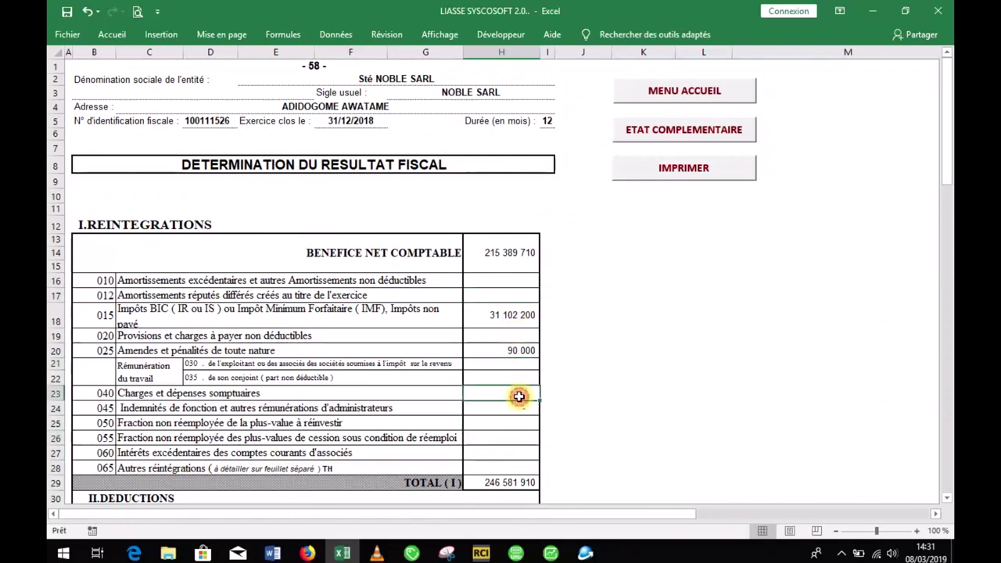
Step: Check tax cells G12:G16 on LIQUIDATION DE L'IMPOT, then open DETAIL DES CHARGES EN FCFA
left_click(683, 133)
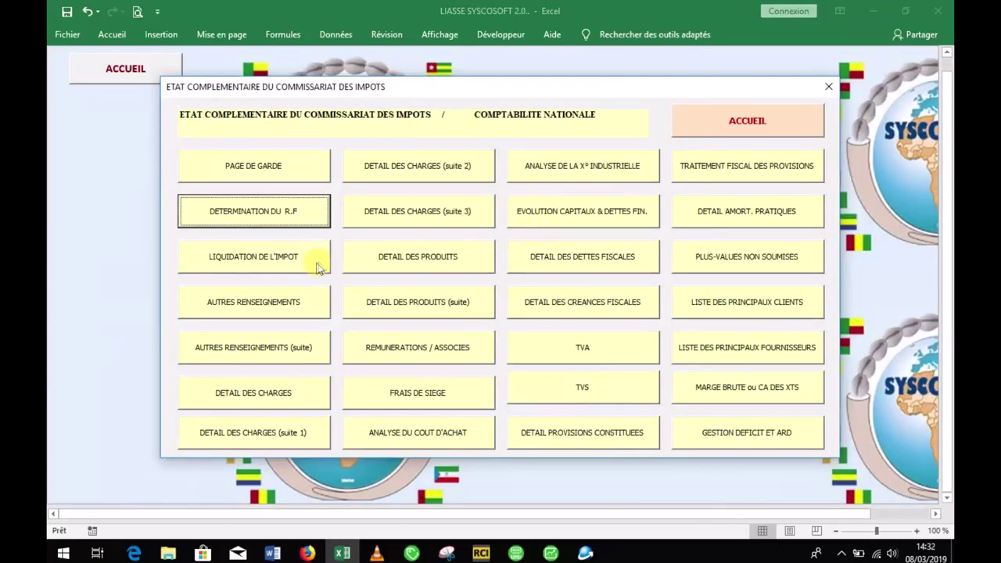
left_click(316, 263)
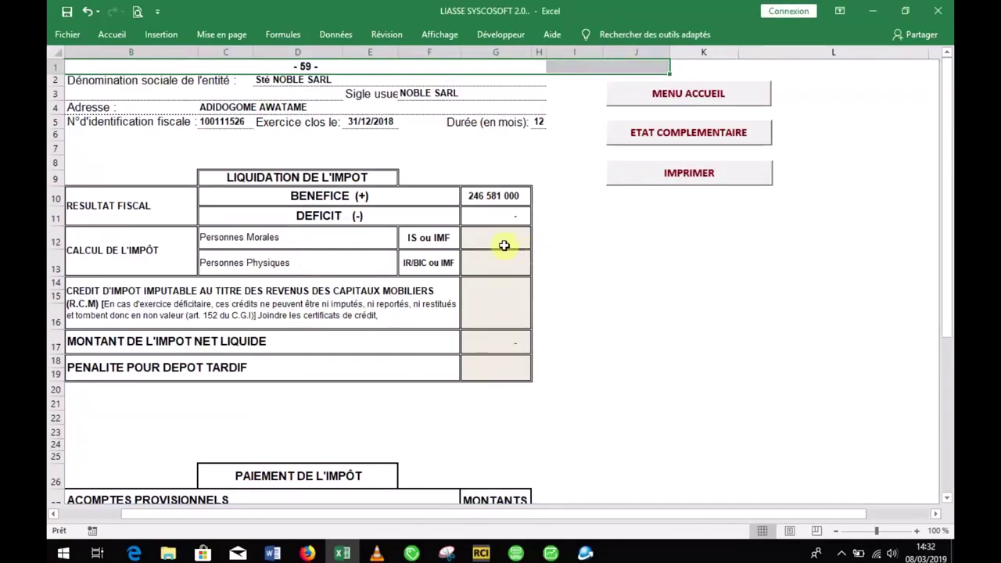
left_click_drag(505, 246, 503, 265)
left_click(500, 280)
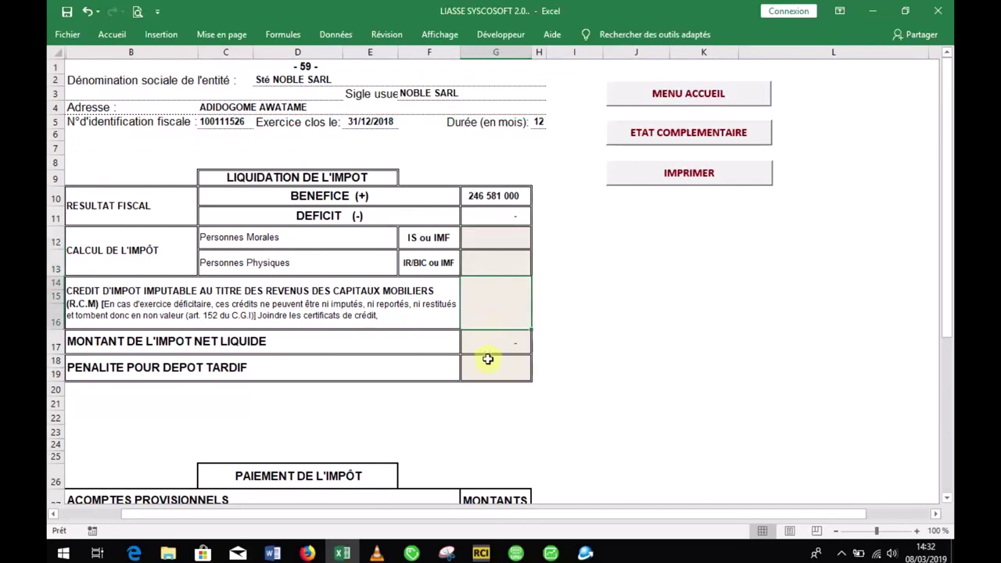
left_click(489, 264)
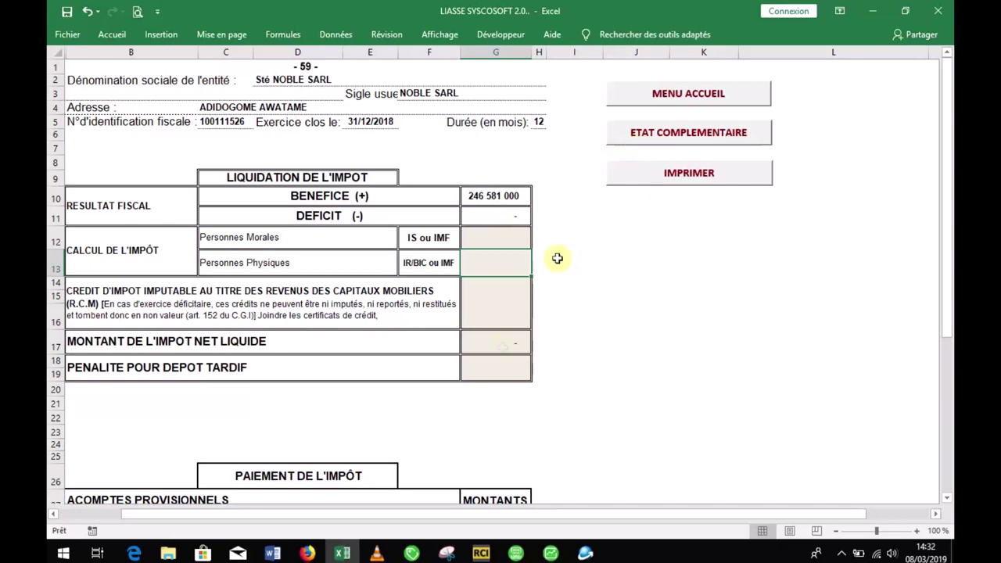
left_click(692, 138)
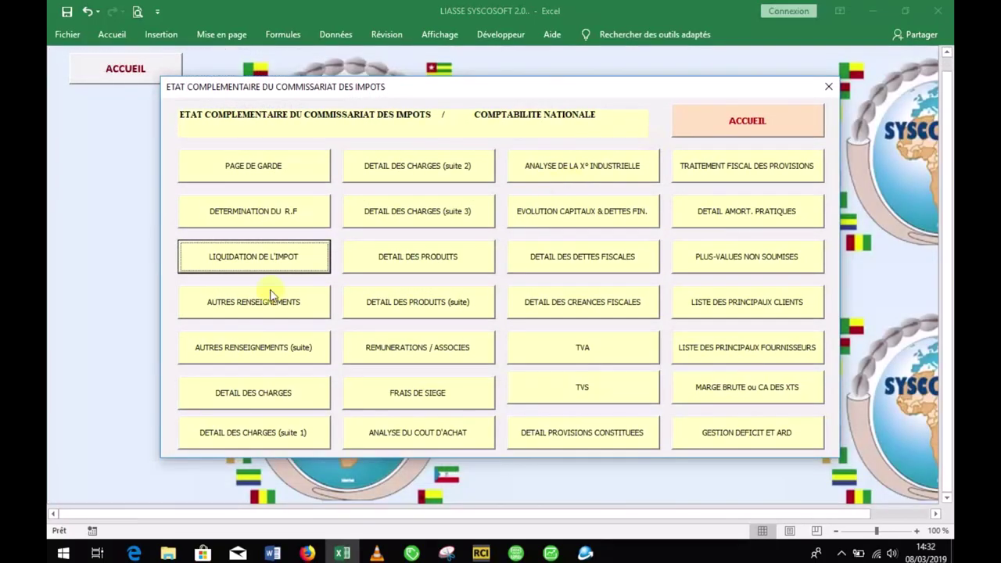
left_click(242, 393)
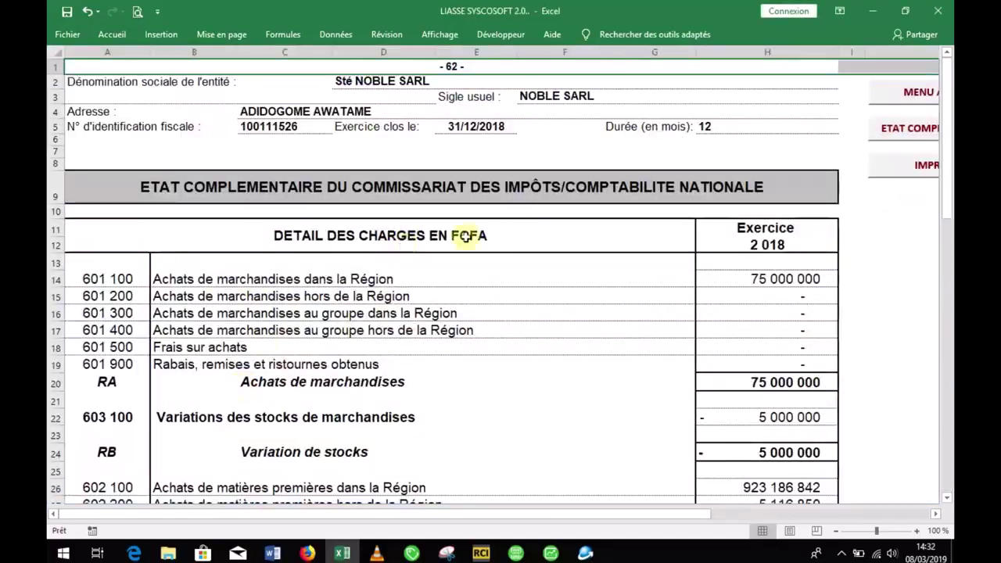
Step: Scroll page 62's charges down to Autres achats (158 266 959) and back, then reopen the list
mouse_move(951, 111)
left_mouse_down()
mouse_move(951, 306)
mouse_move(938, 403)
mouse_move(951, 100)
left_mouse_up()
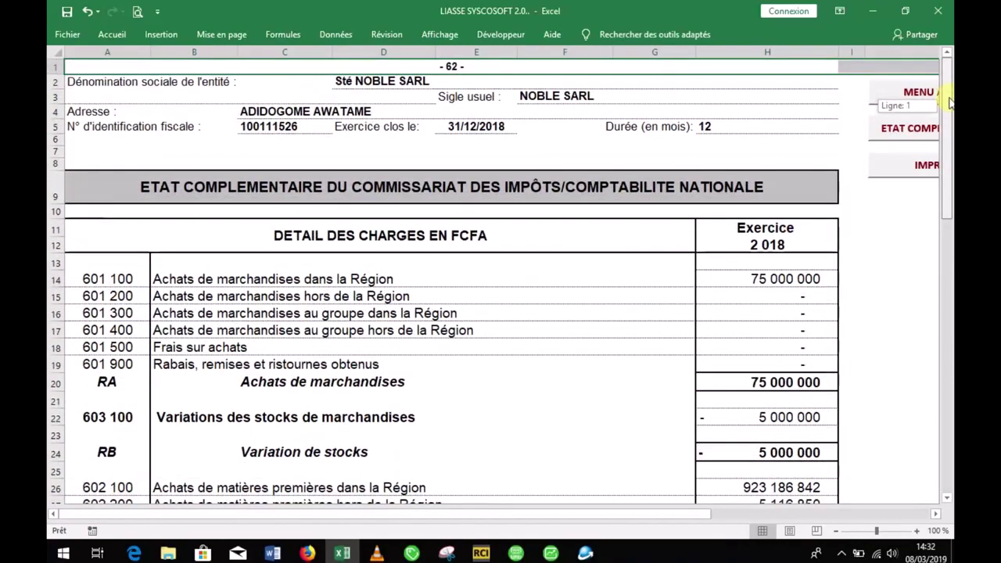
left_click_drag(949, 100, 949, 160)
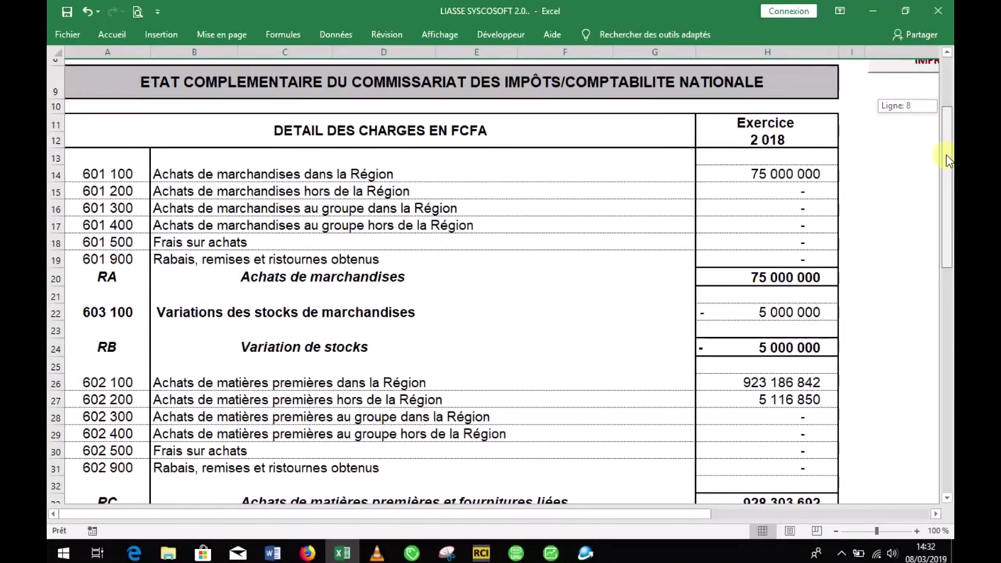
left_click_drag(948, 162, 941, 205)
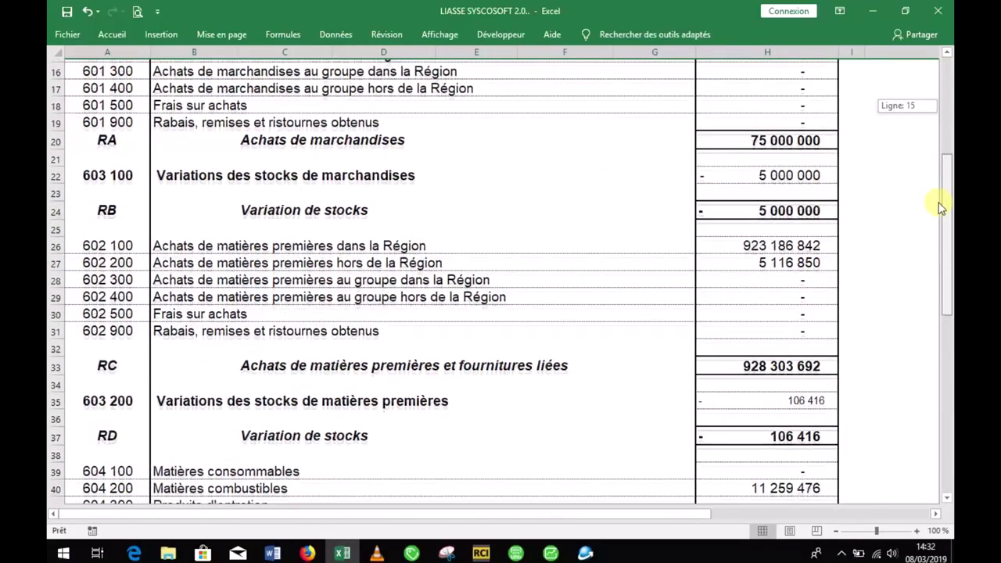
left_click_drag(940, 208, 944, 384)
left_click_drag(948, 340, 944, 90)
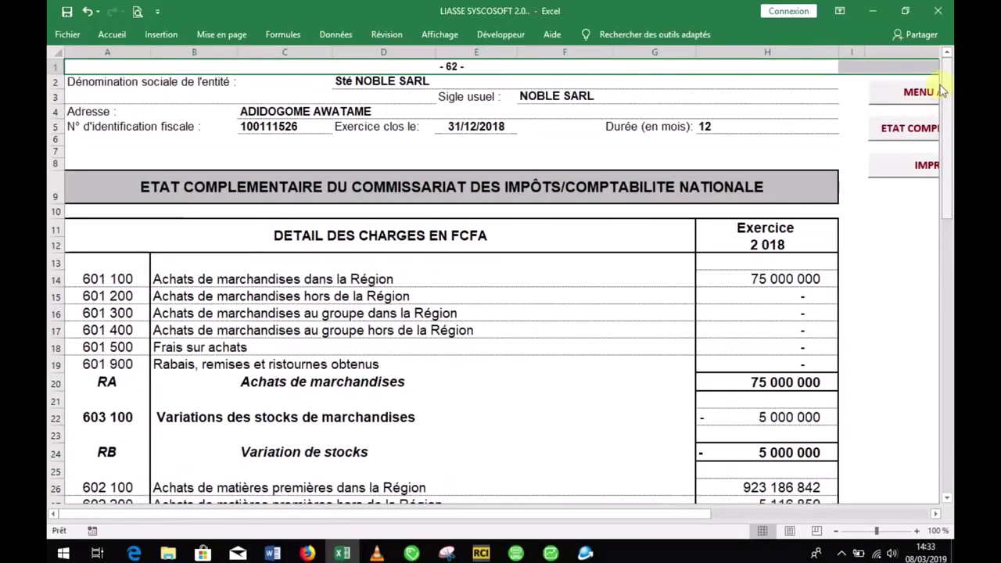
left_click(915, 130)
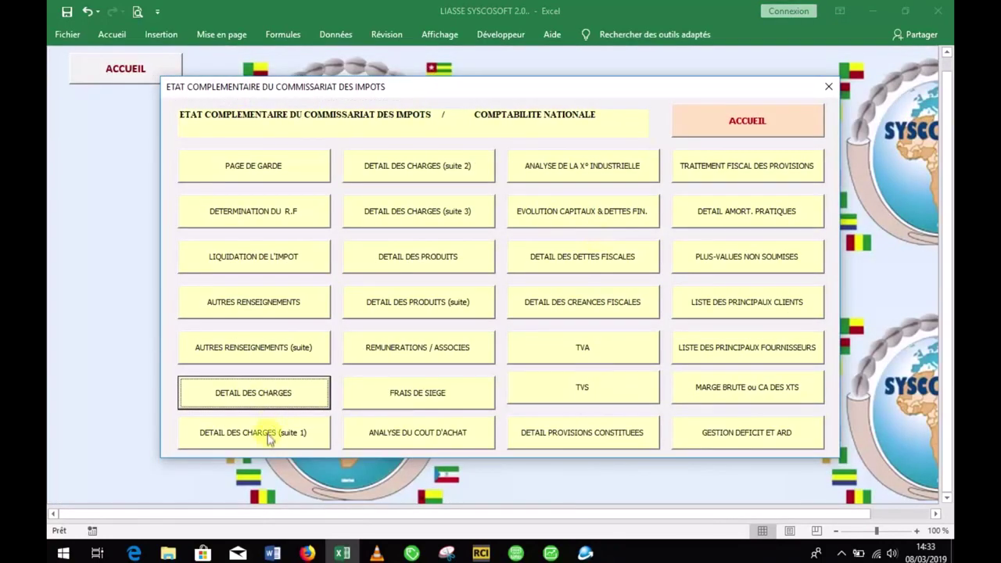
Step: Review the DETAIL DES CHARGES (suite 1) and (suite 2) pages
left_click(268, 438)
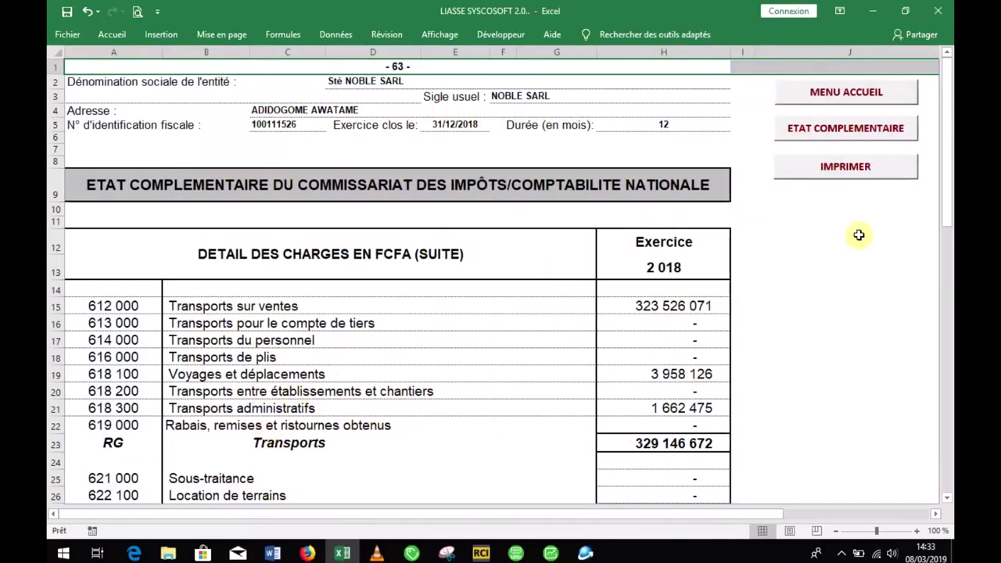
mouse_move(948, 152)
left_mouse_down()
mouse_move(948, 270)
mouse_move(949, 149)
left_mouse_up()
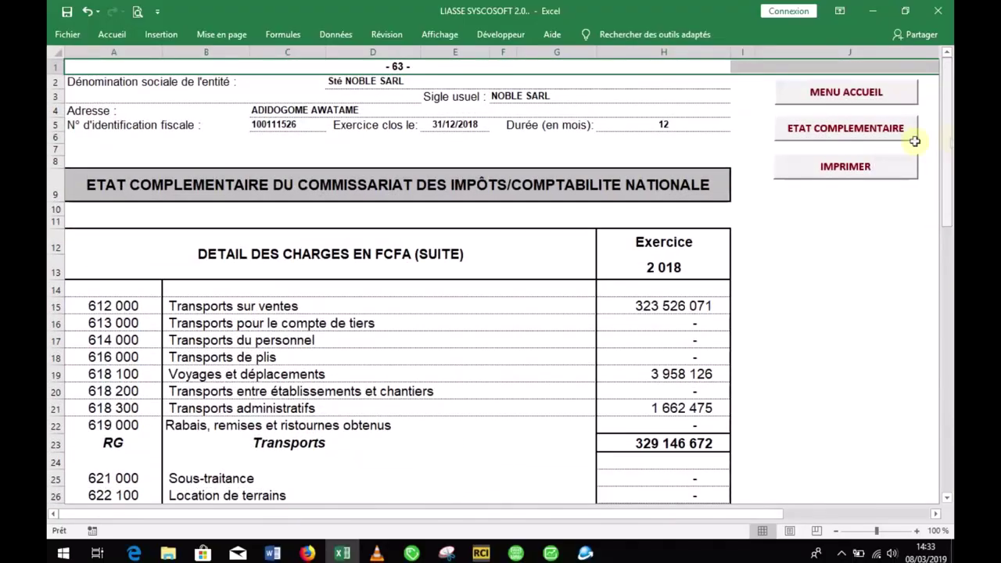
left_click(835, 146)
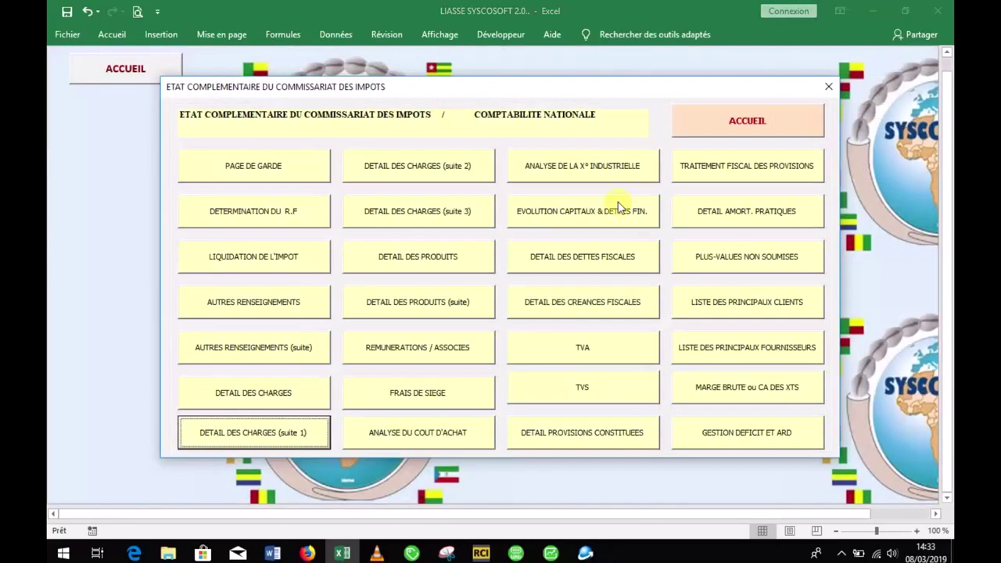
left_click(443, 171)
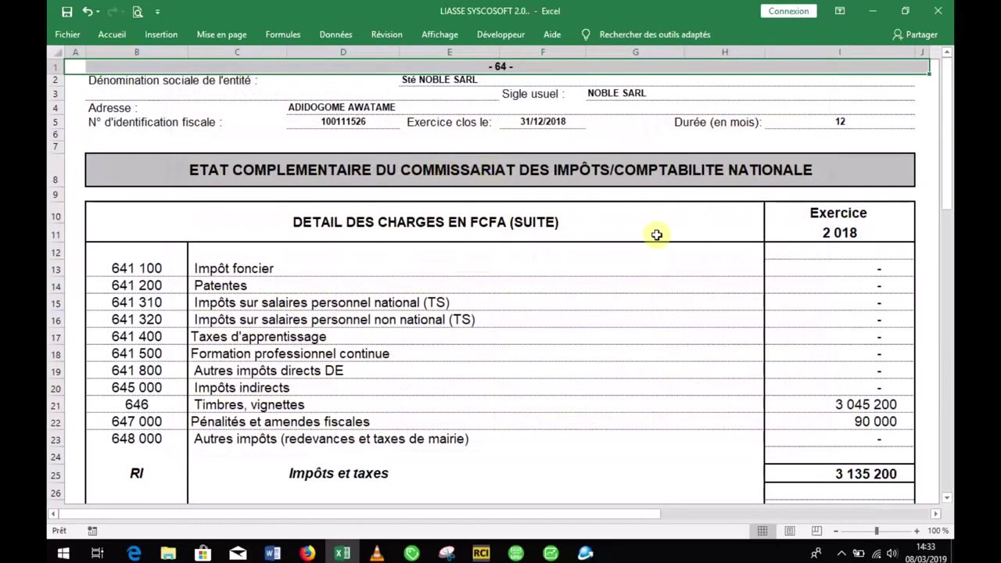
mouse_move(948, 172)
left_mouse_down()
mouse_move(947, 457)
mouse_move(946, 174)
left_mouse_up()
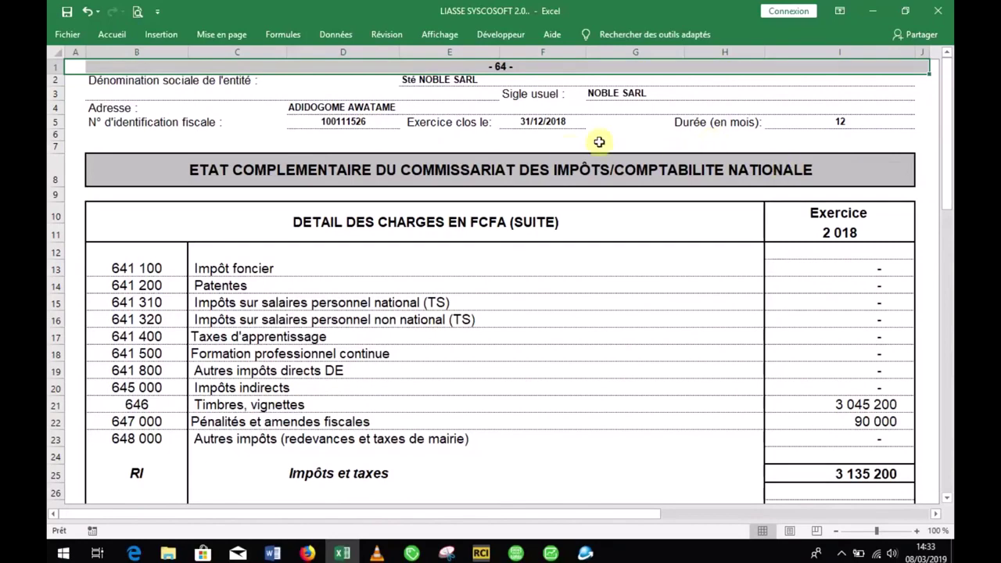
left_click(936, 514)
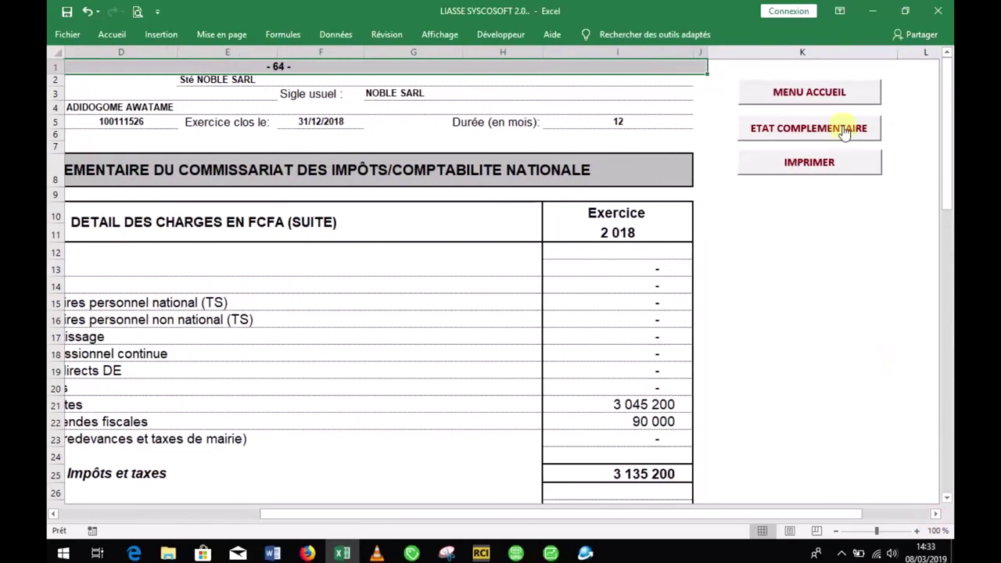
left_click(846, 129)
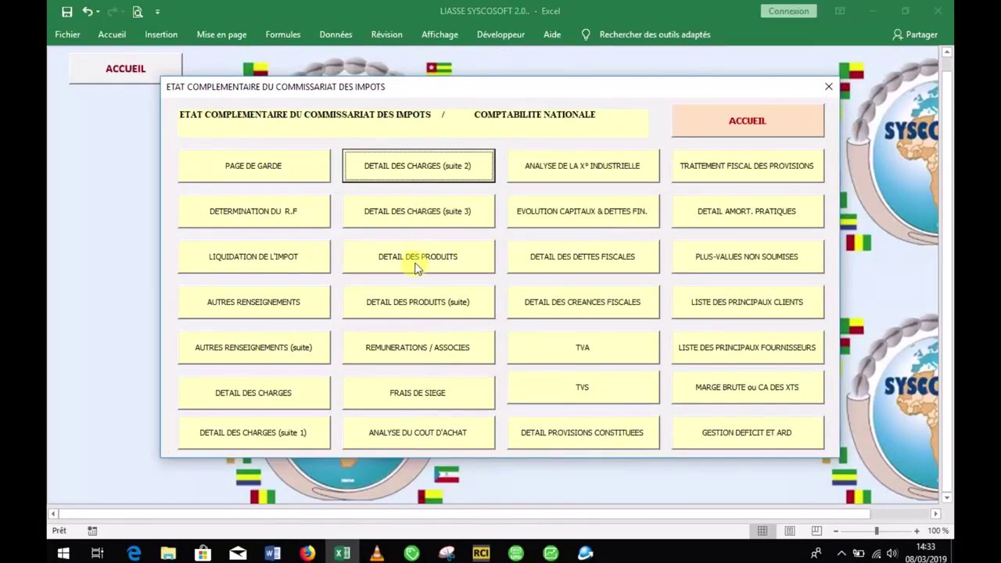
Step: Review DETAIL DES PRODUITS and DETAIL DES PRODUITS (suite) with financial income of 7 500 000
left_click(416, 266)
left_click(945, 166)
left_click_drag(946, 168, 937, 148)
left_click(933, 127)
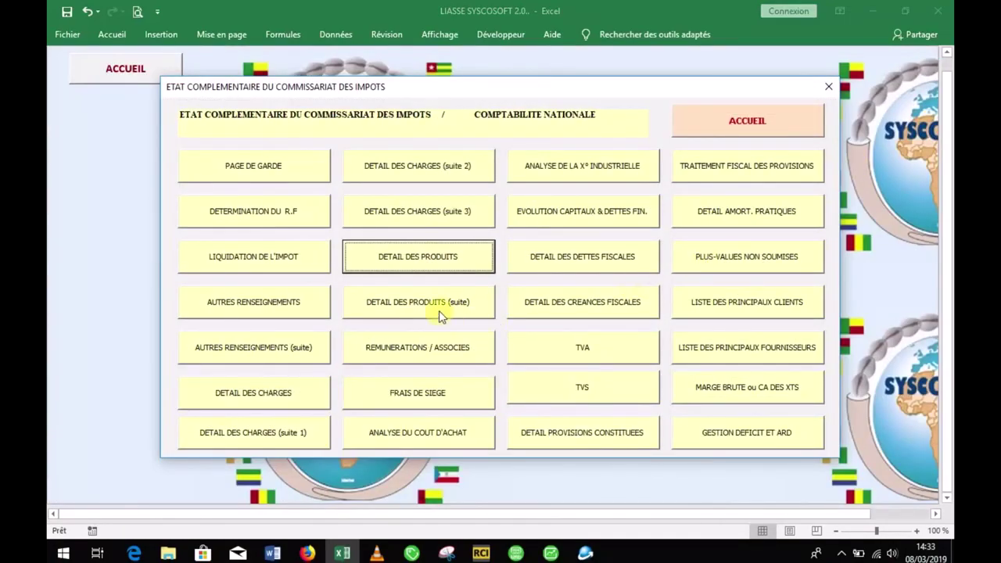
left_click(439, 313)
left_click_drag(952, 197, 939, 448)
left_click_drag(937, 451, 947, 171)
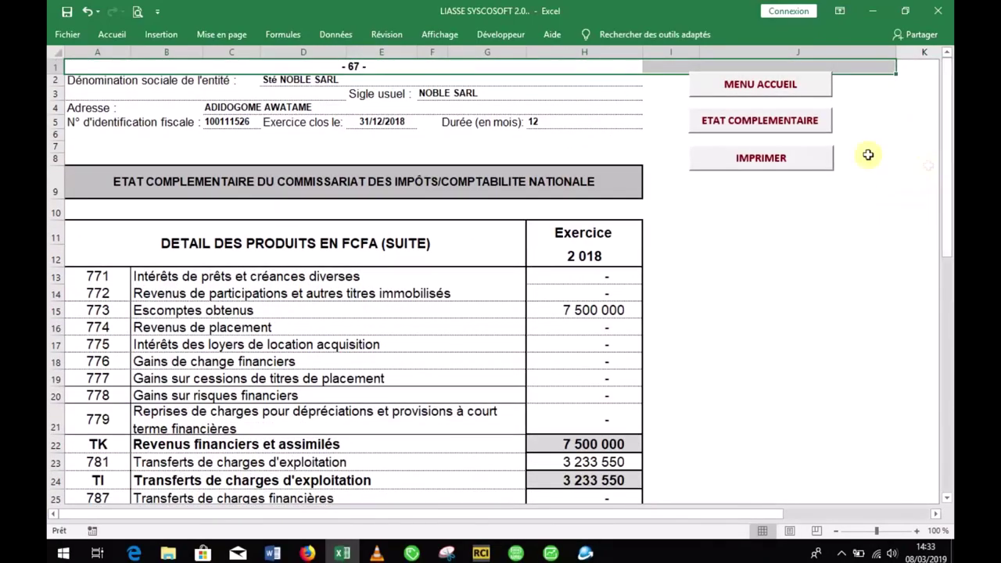
Step: Browse the REMUNERATIONS / ASSOCIES, cost-of-purchases and industrial activity complementary statement sheets
left_click(818, 130)
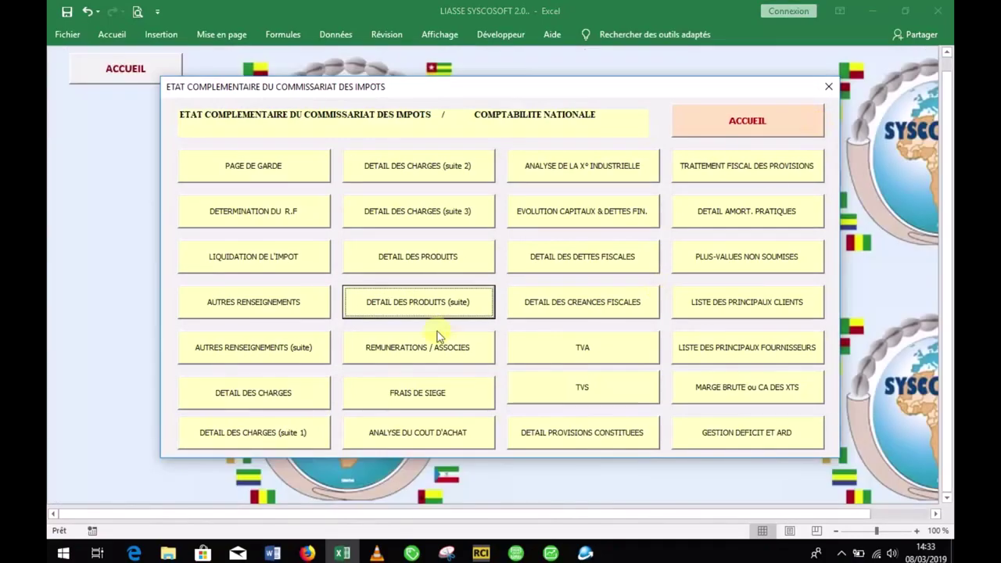
left_click(429, 360)
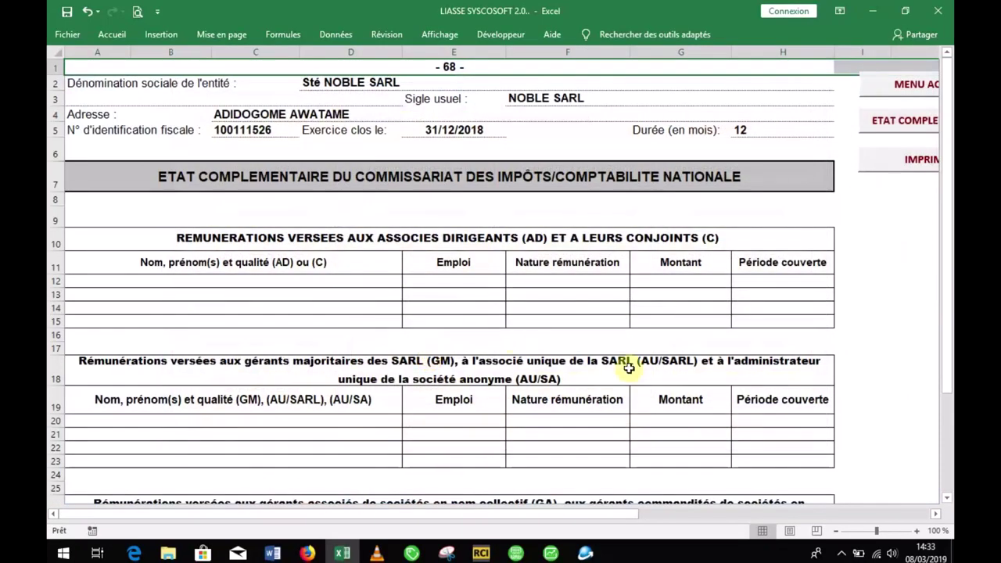
left_click(878, 124)
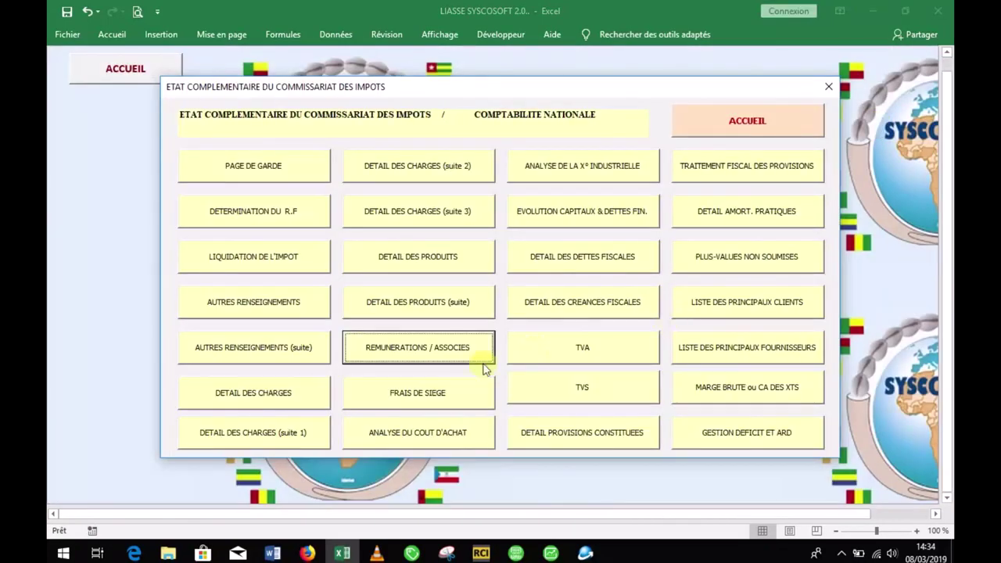
left_click(439, 429)
left_click_drag(949, 183, 946, 110)
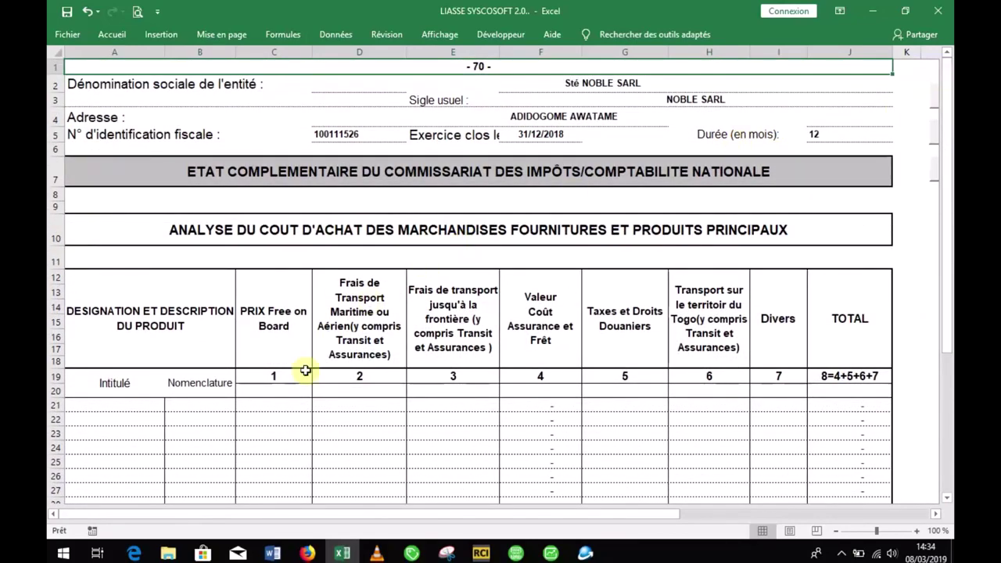
left_click(939, 142)
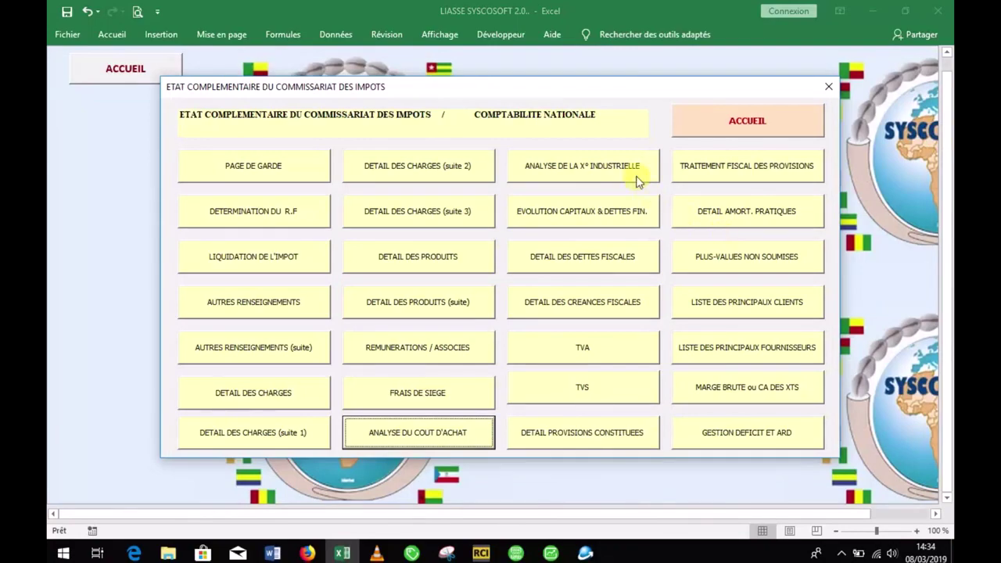
left_click(636, 180)
Step: View the tax receivables detail sheet, then open LISTE DES PRINCIPAUX CLIENTS
left_click(927, 147)
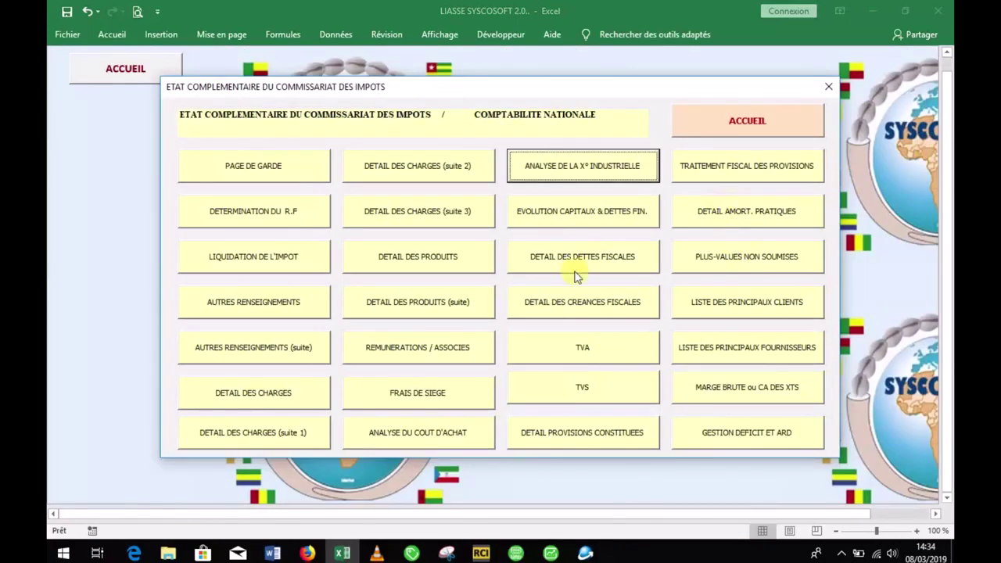
left_click(601, 307)
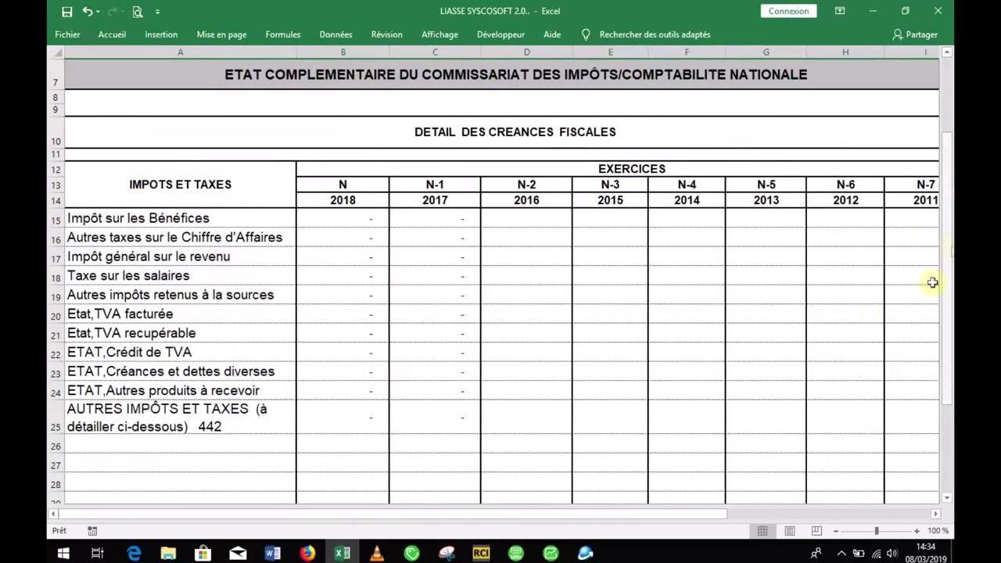
left_click_drag(665, 514, 756, 505)
left_click_drag(945, 250, 946, 180)
left_click(885, 136)
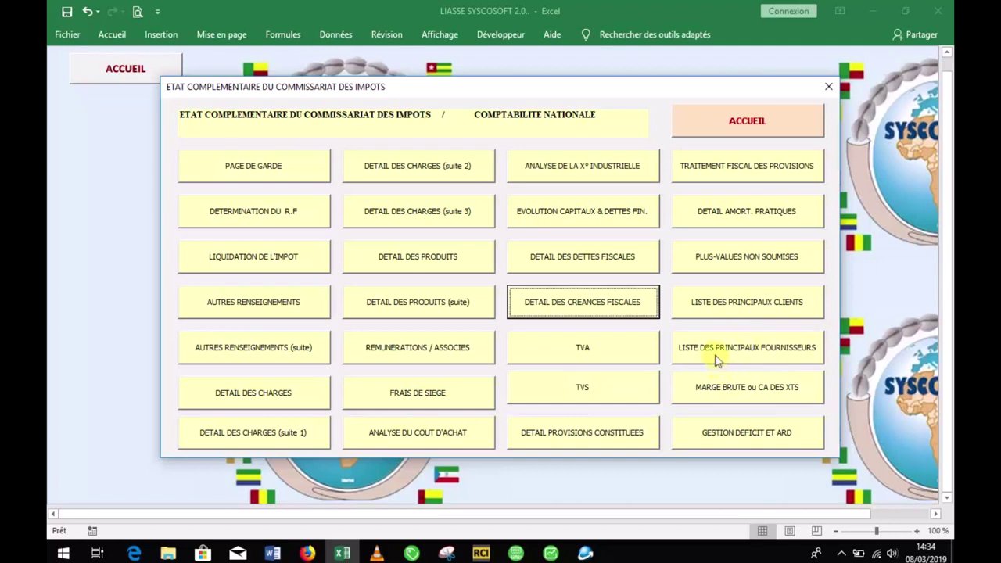
left_click(725, 309)
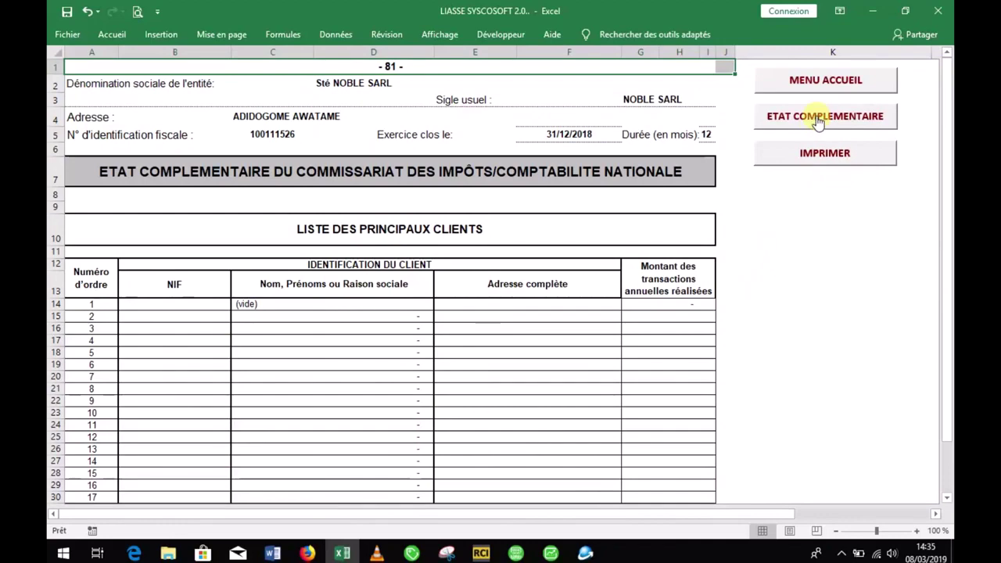
Step: Return to the MENU ACCUEIL - LIASSE SYSCOSOFT home menu
left_click(822, 88)
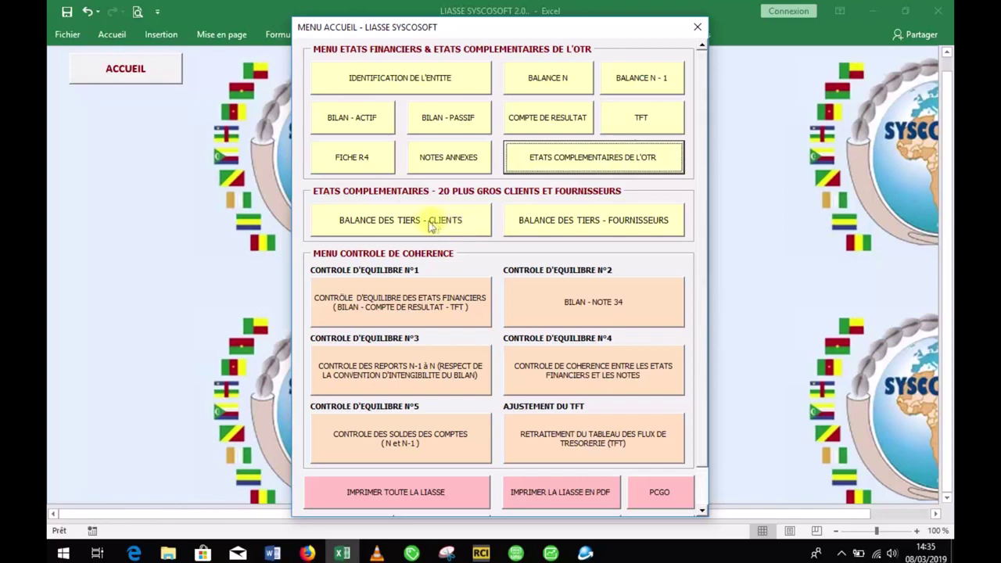
Step: Open the empty BALANCE DES TIERS - CLIENTS sheet and scroll right to its macro buttons
left_click(427, 222)
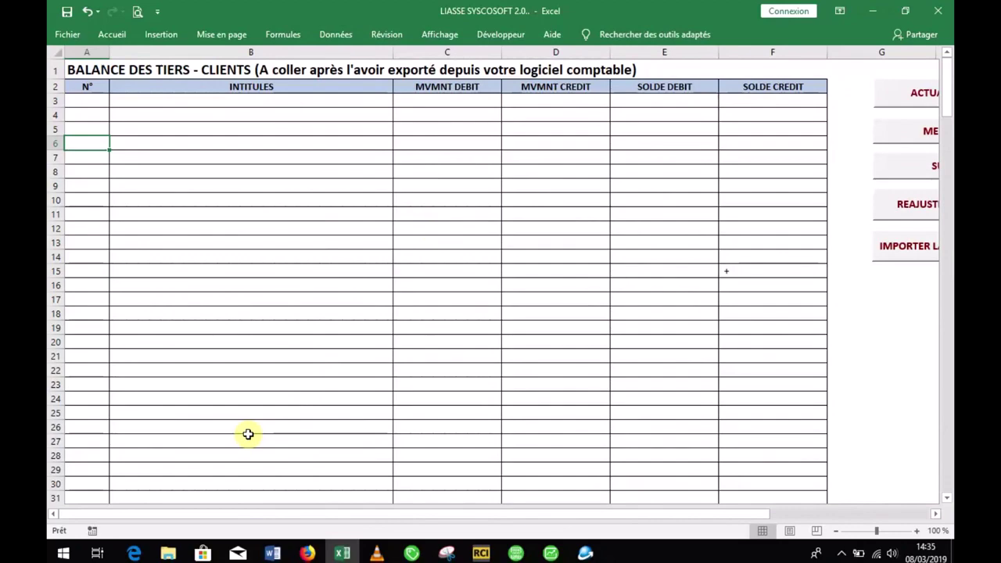
left_click_drag(727, 521, 818, 526)
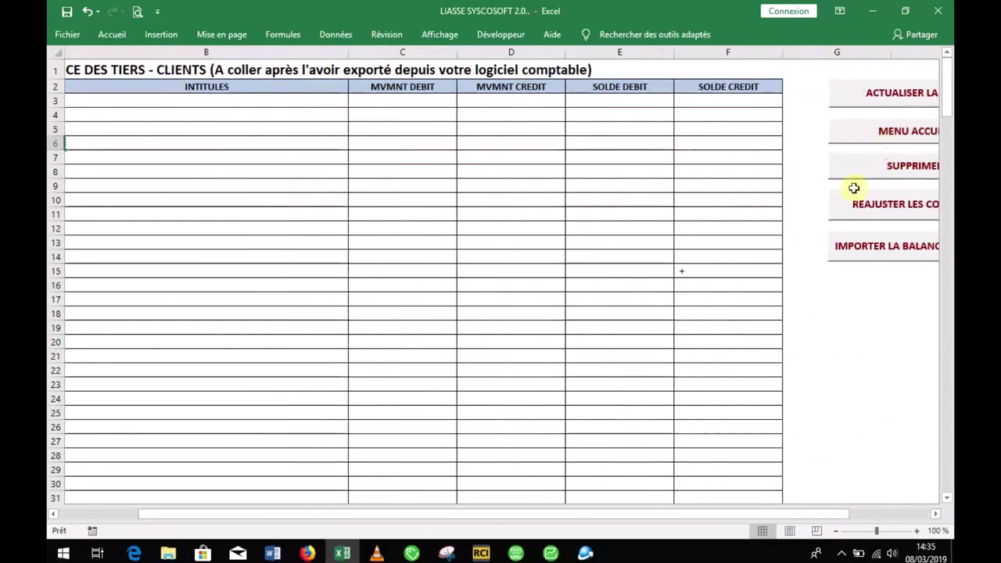
left_click(841, 554)
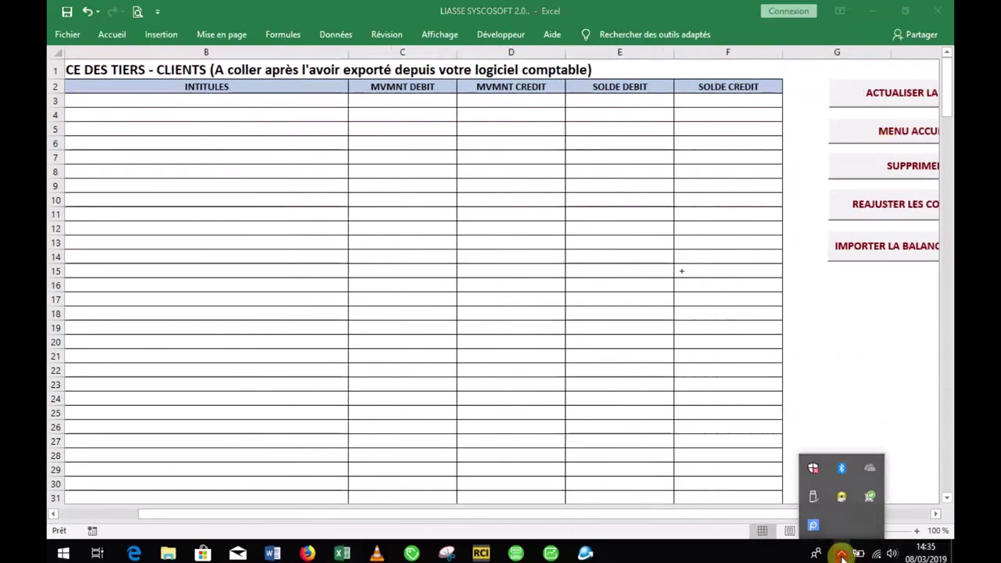
right_click(815, 526)
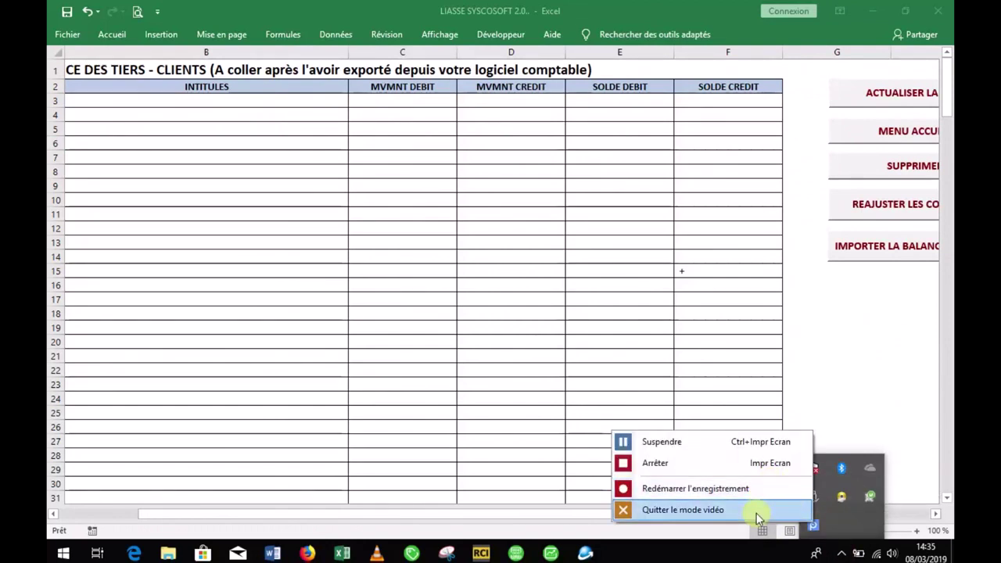
left_click(790, 450)
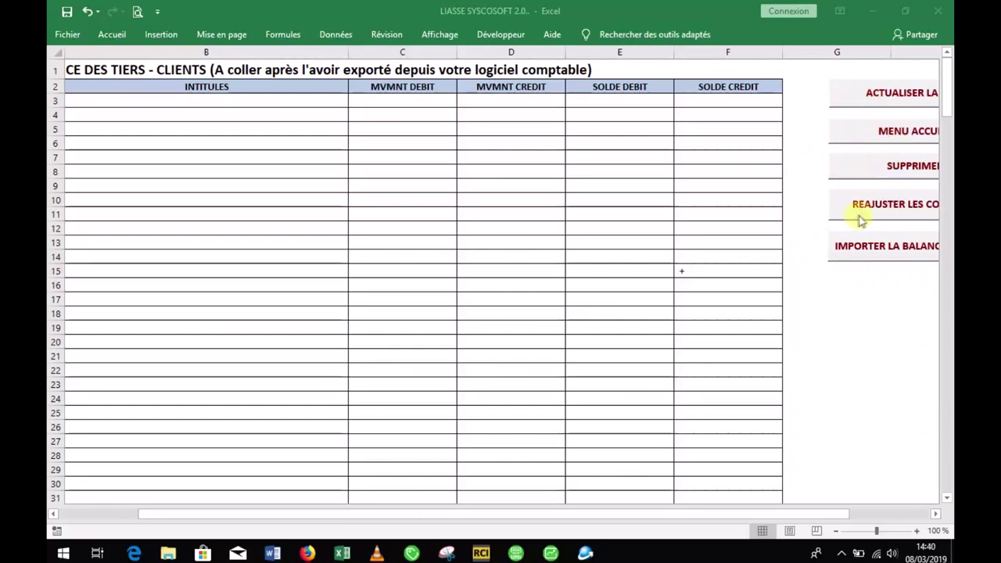
left_click(873, 252)
Step: Launch IMPORTER LA BALANCE and open the bal workbook from the Desktop as the source
left_click(876, 250)
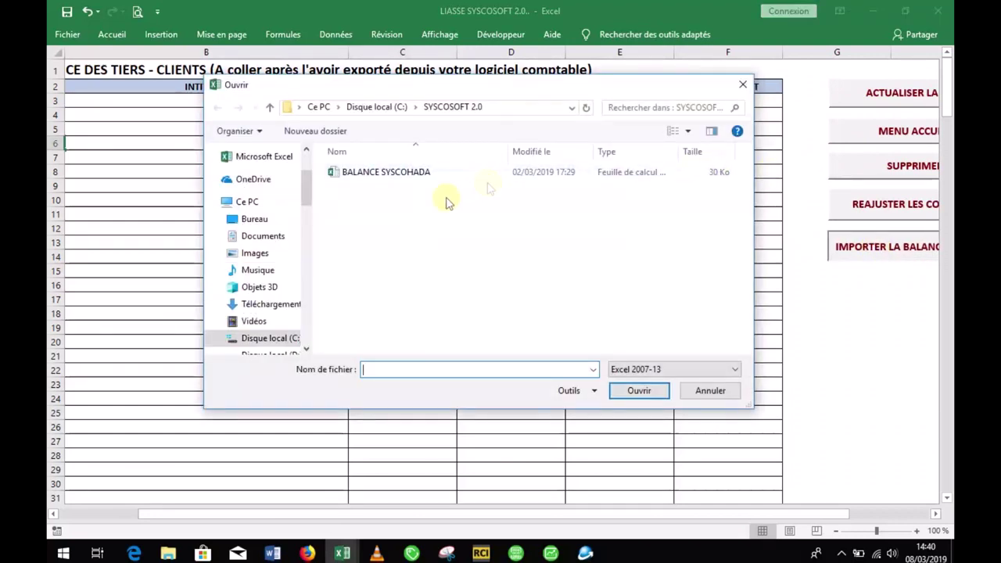
mouse_move(302, 193)
left_mouse_down()
mouse_move(303, 219)
mouse_move(307, 167)
mouse_move(305, 200)
left_mouse_up()
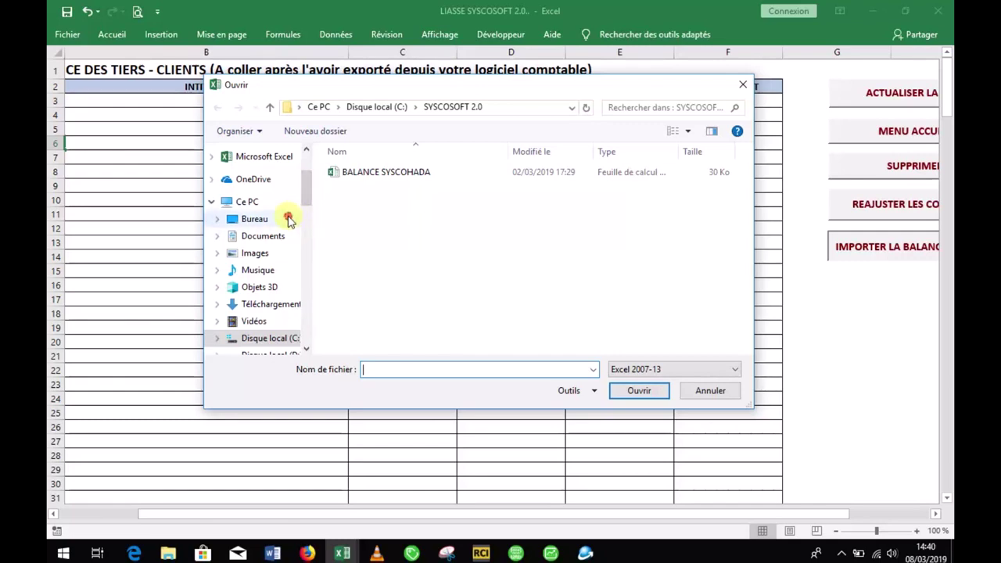
left_click(288, 219)
left_click_drag(749, 216, 746, 243)
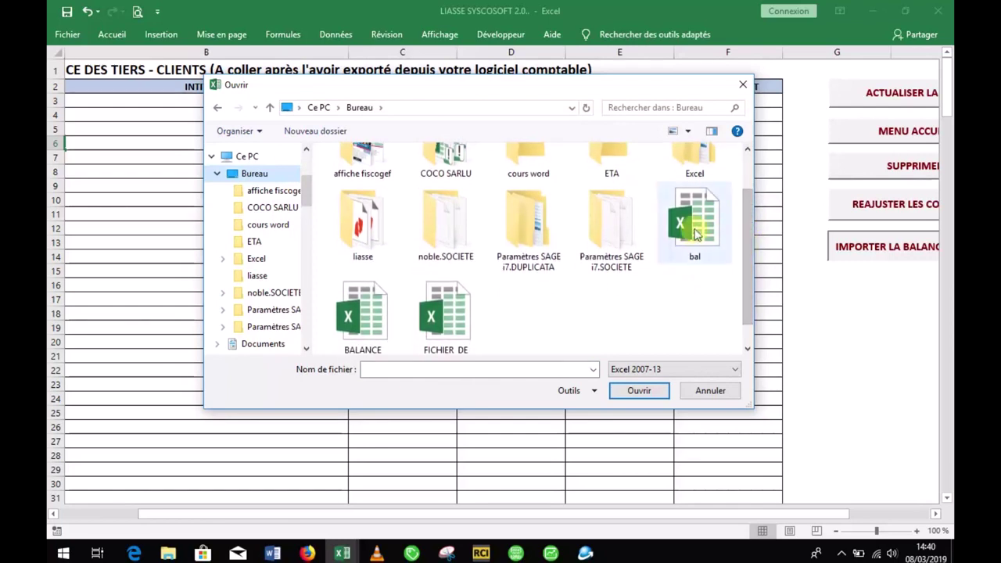
left_click_drag(747, 238, 747, 254)
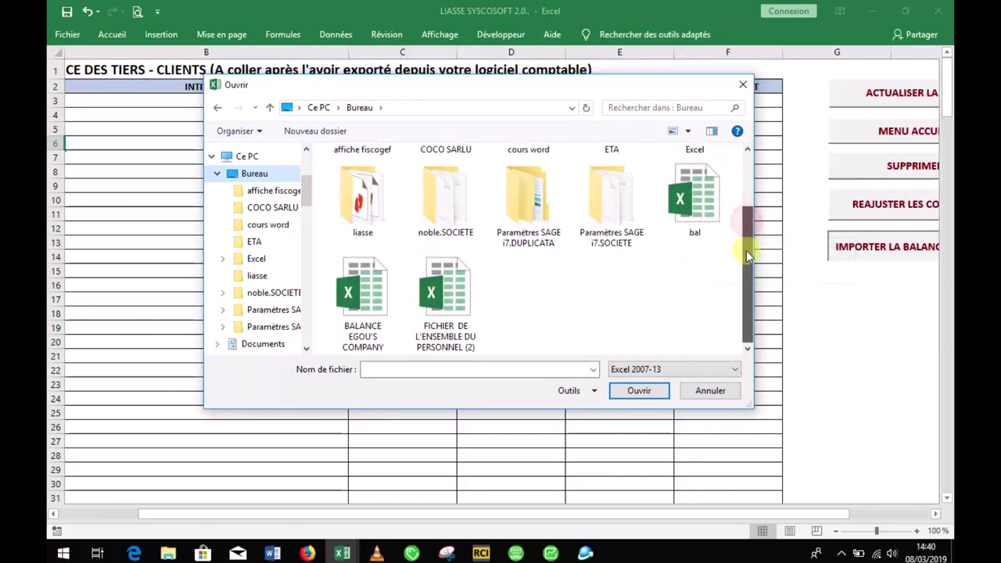
double_click(693, 211)
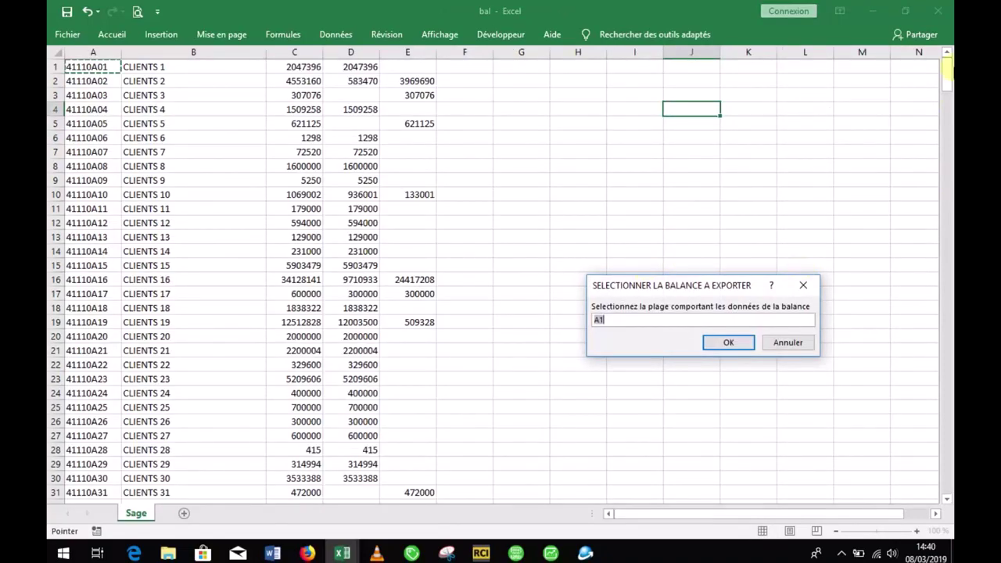
Step: Import range $A$1:$F$294 from bal into the clients sheet at destination cell A3
left_click_drag(951, 73, 949, 67)
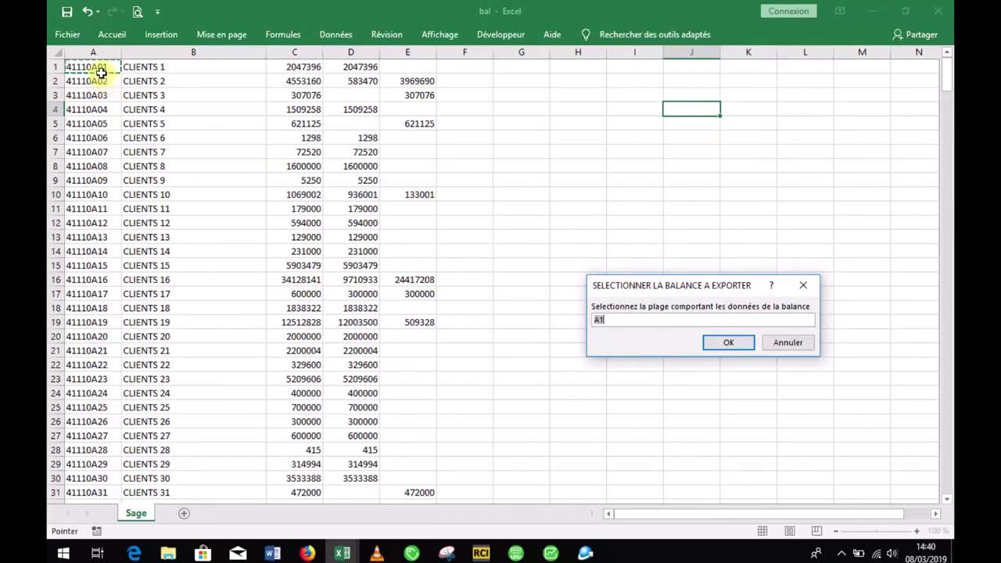
left_click_drag(94, 68, 485, 347)
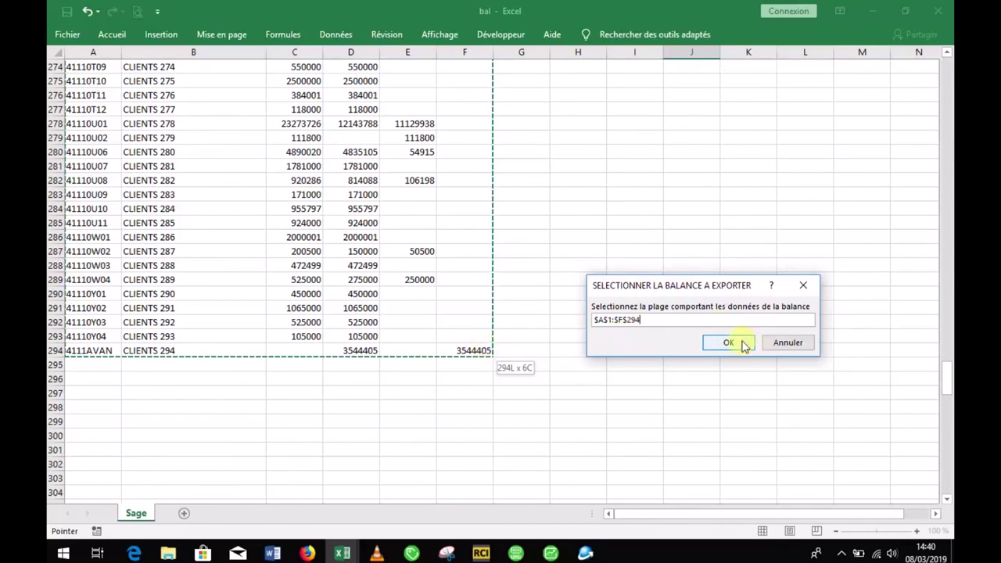
left_click(744, 343)
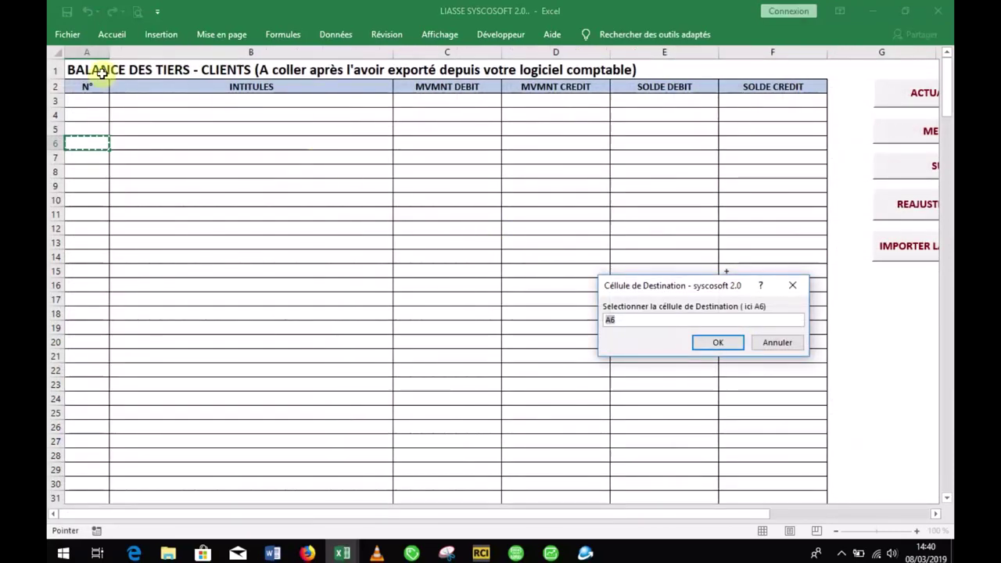
left_click(88, 100)
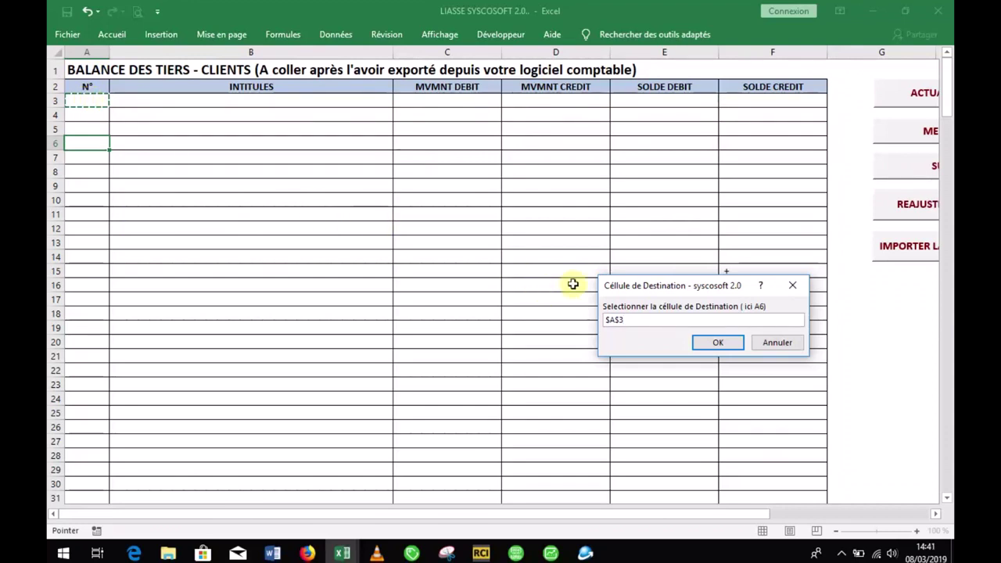
left_click(720, 345)
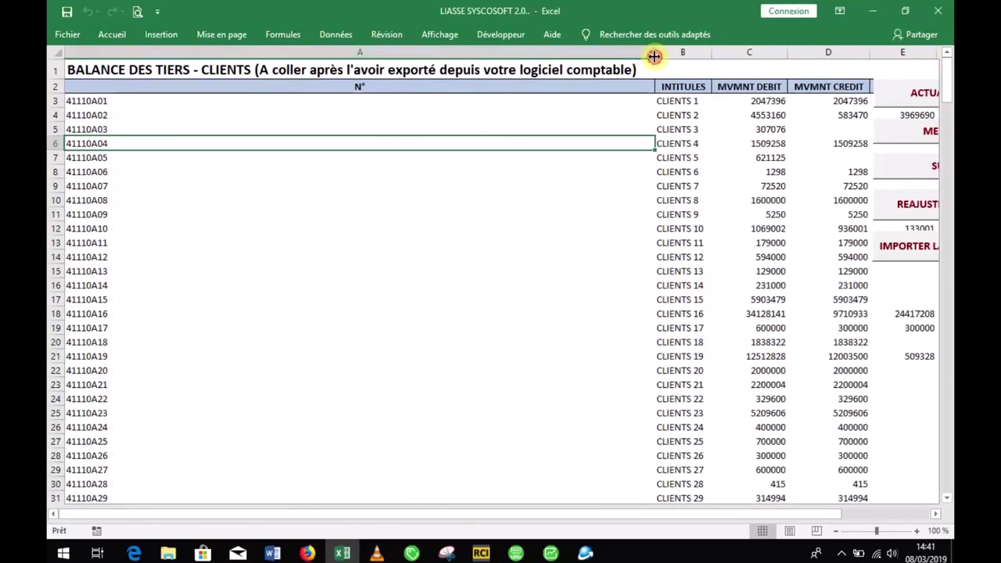
Step: Resize column A to fit the account numbers, then auto-fit columns with REAJUSTER LES COLONNES
left_click_drag(654, 57, 137, 86)
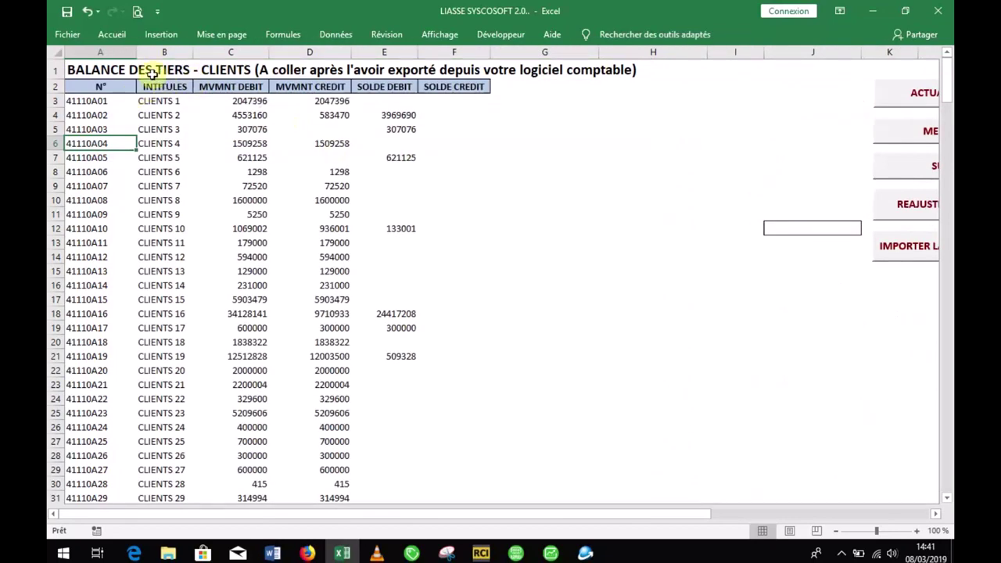
left_click_drag(136, 52, 155, 52)
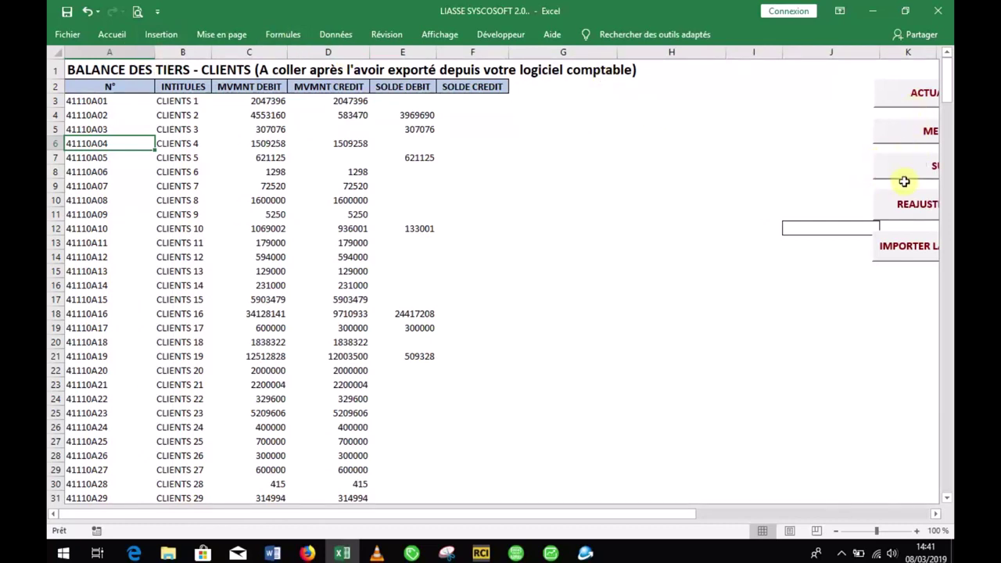
left_click(906, 205)
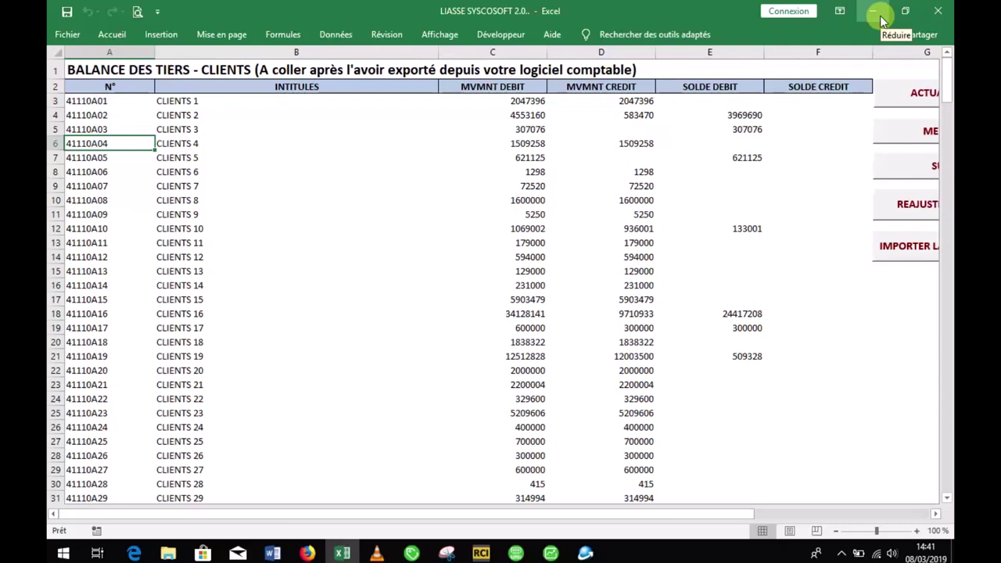
Step: Open the supplier balance file from the Desktop, accepting the format warning
left_click(873, 22)
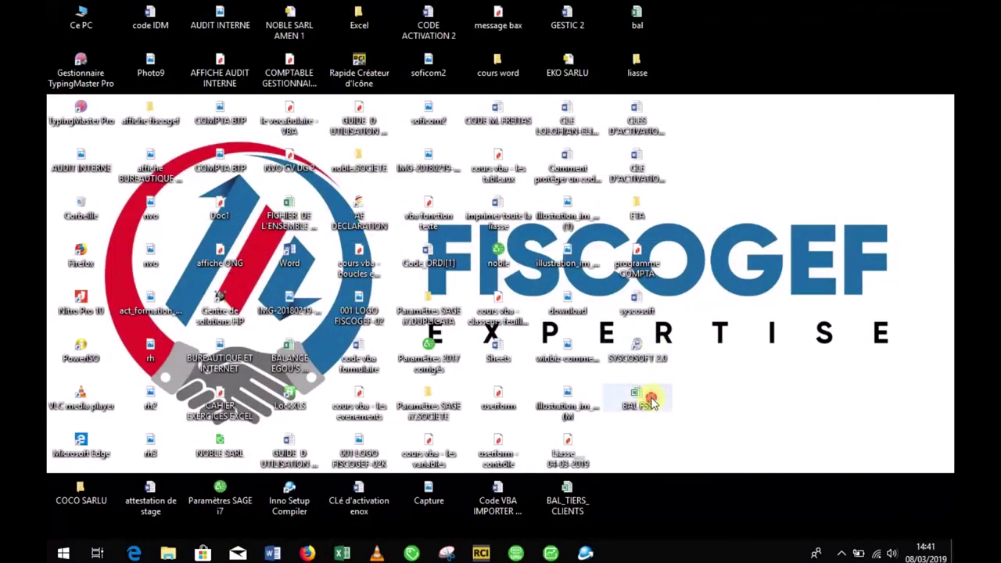
left_click(652, 402)
double_click(652, 402)
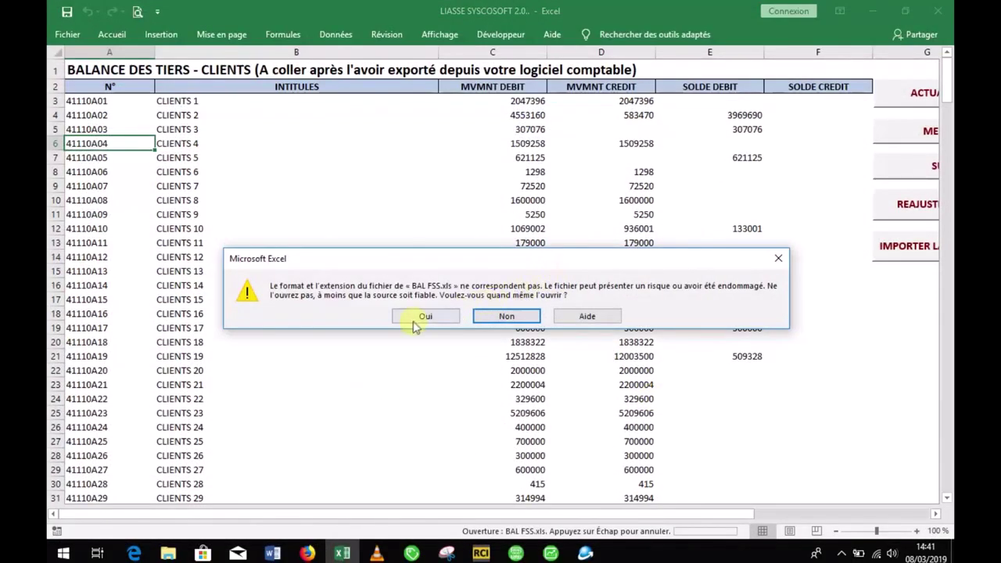
left_click(415, 321)
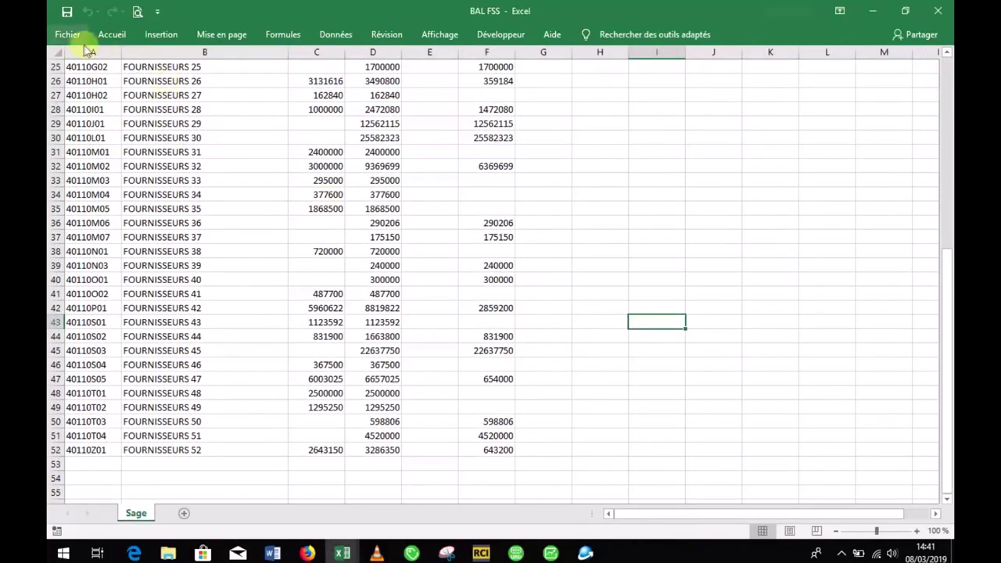
Step: Save it on the Desktop as Excel workbook BAL FSS.xls, replacing the existing file
left_click(67, 35)
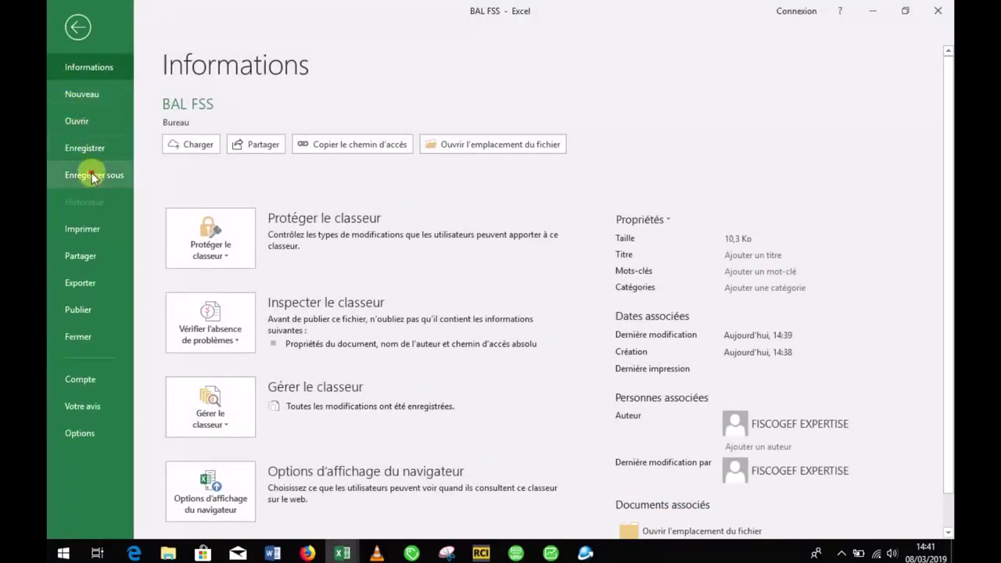
left_click(92, 175)
left_click(464, 168)
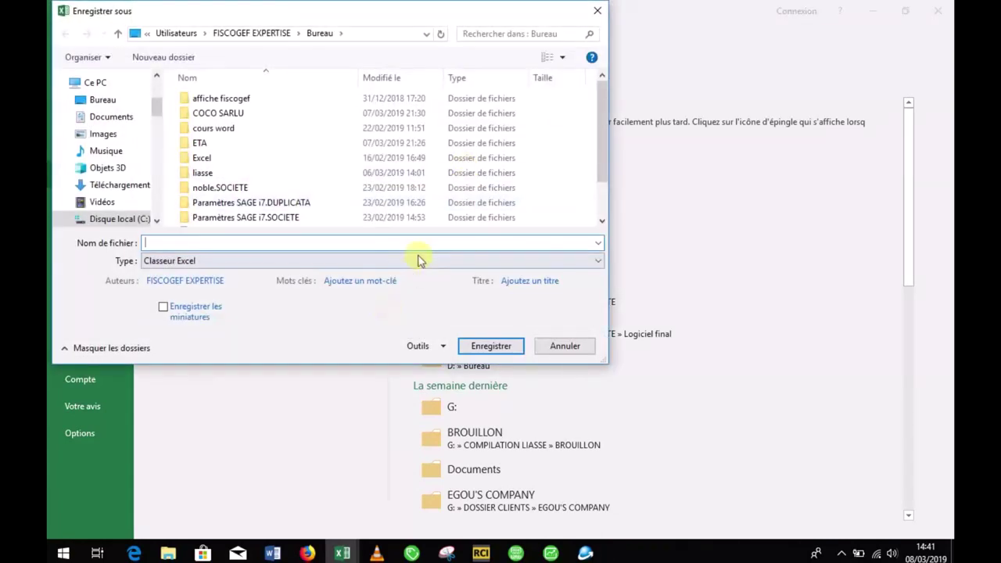
left_click(418, 260)
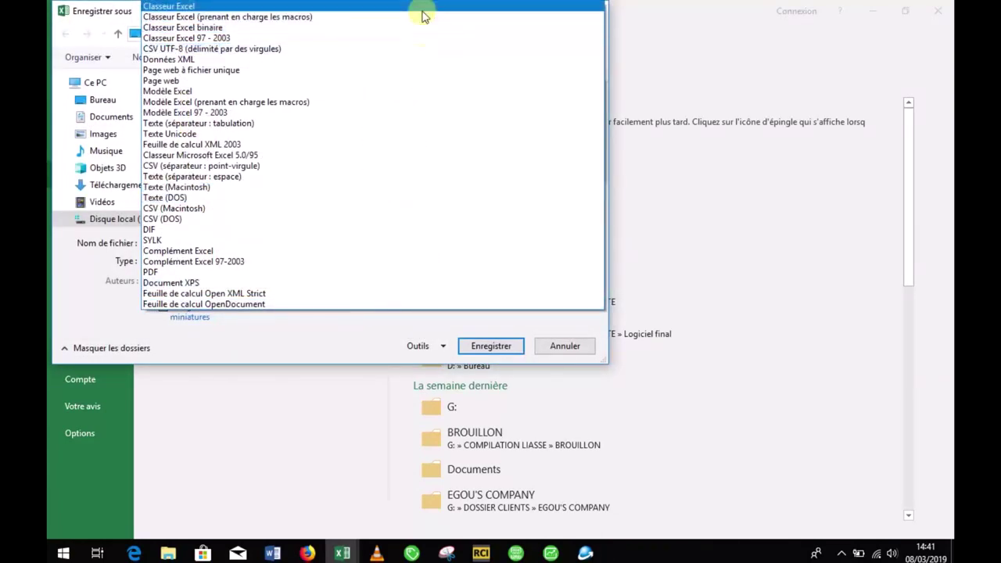
left_click(422, 9)
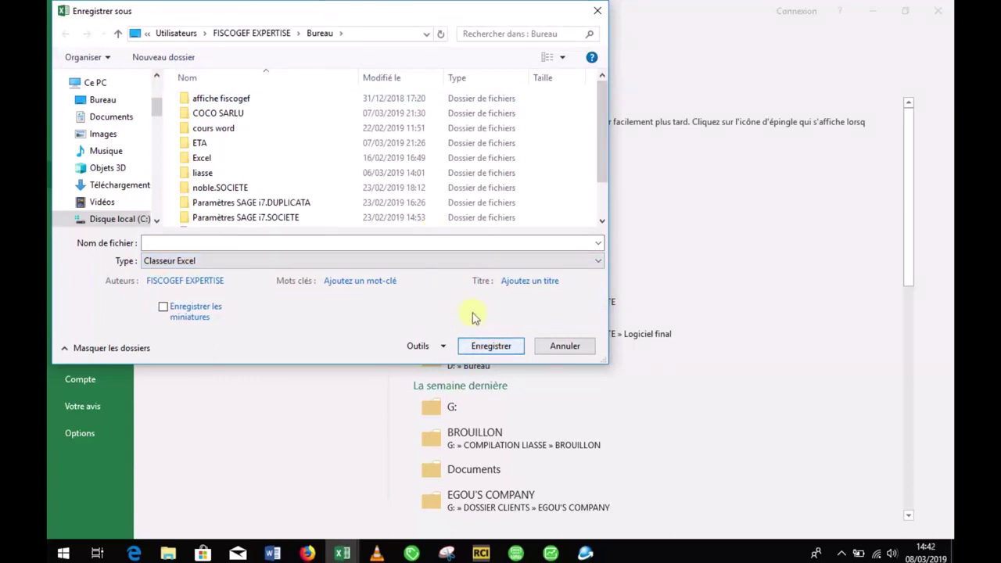
left_click(469, 243)
type("BAL")
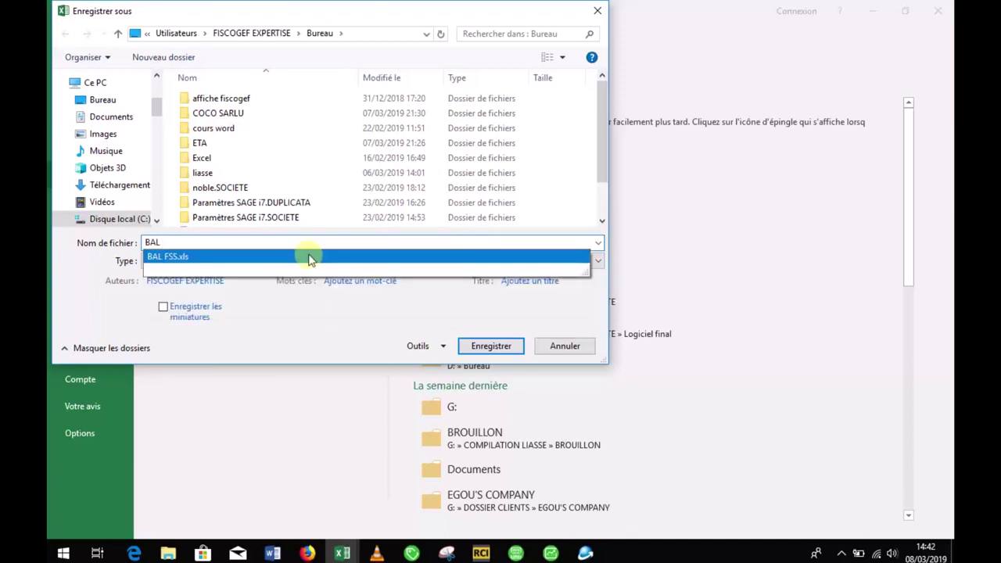
left_click(309, 257)
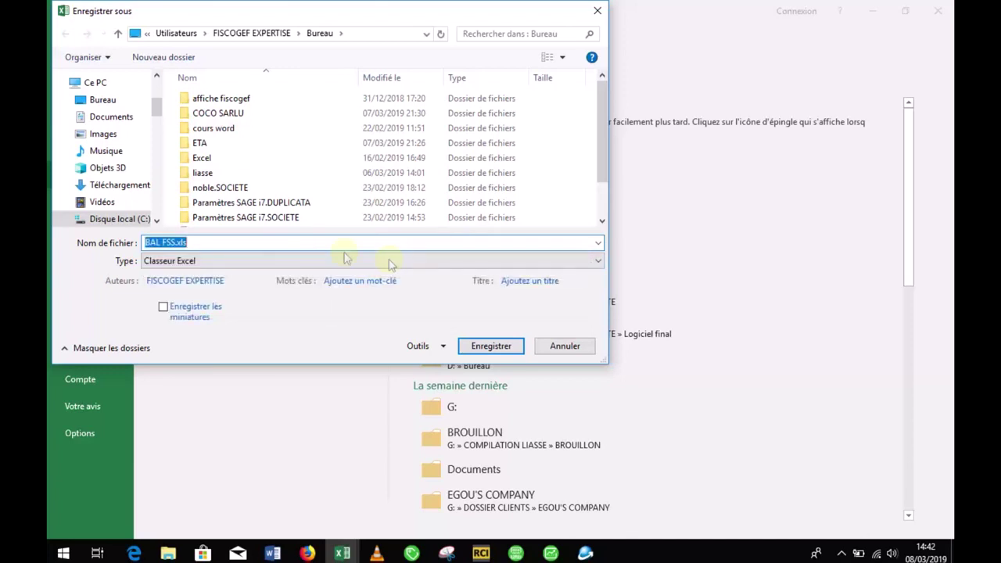
left_click(490, 346)
left_click(535, 277)
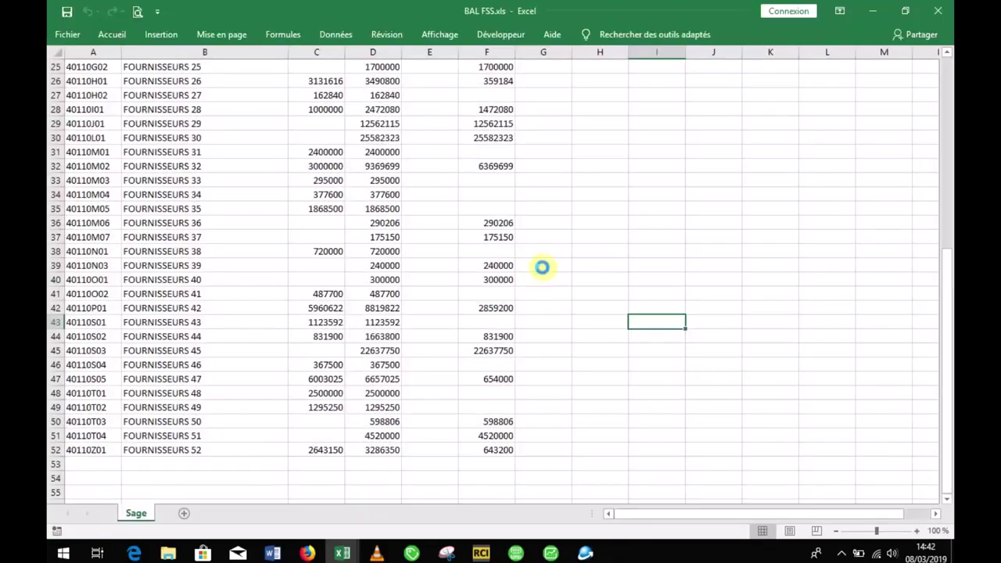
Step: Close BAL FSS.xls, narrow the INTITULES column B, and zoom the clients sheet to 90%
left_click(937, 11)
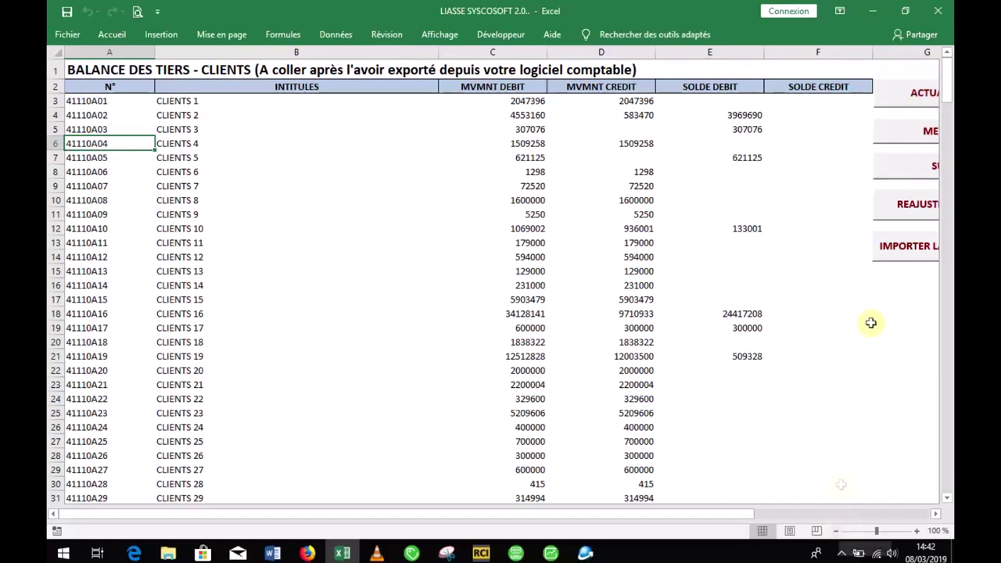
left_click_drag(440, 49, 376, 49)
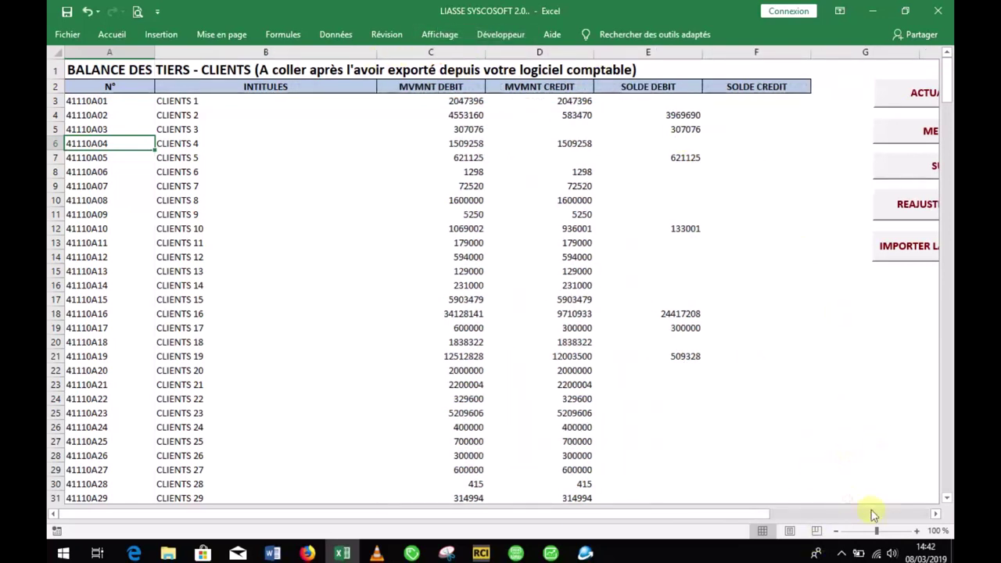
left_click(837, 532)
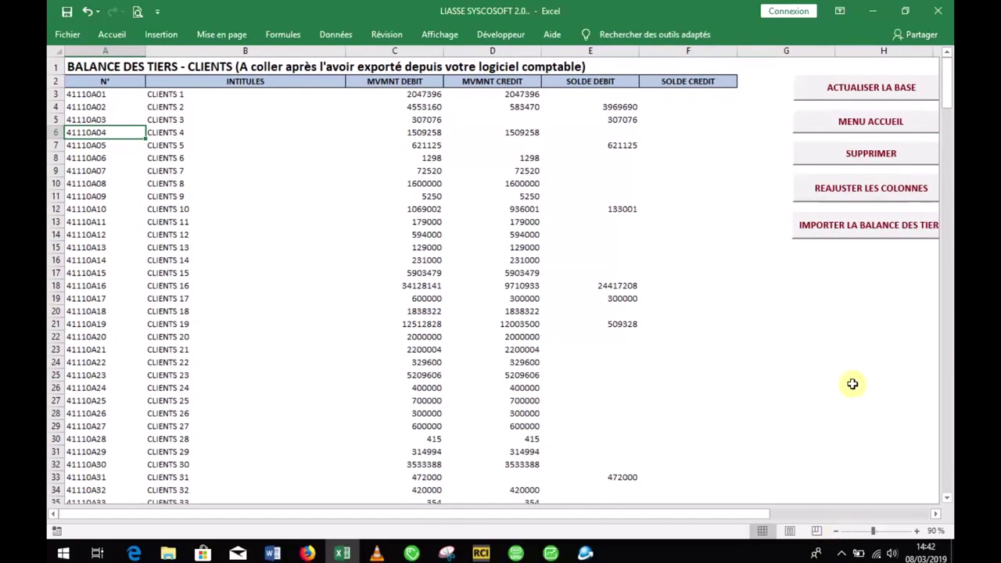
Step: Open the BALANCE DES TIERS - FOURNISSEURS sheet at 90% zoom and launch its balance import
left_click(879, 128)
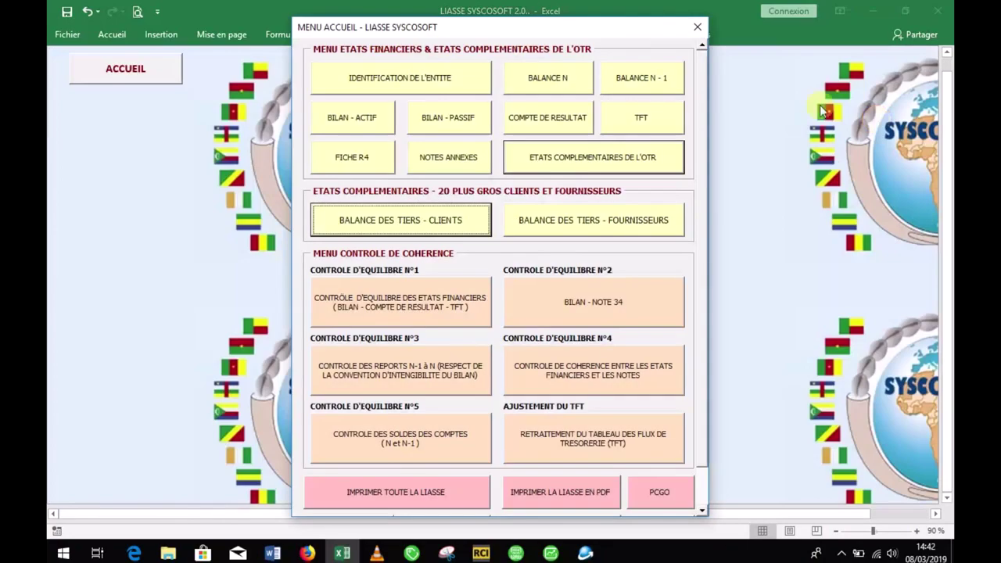
left_click(566, 233)
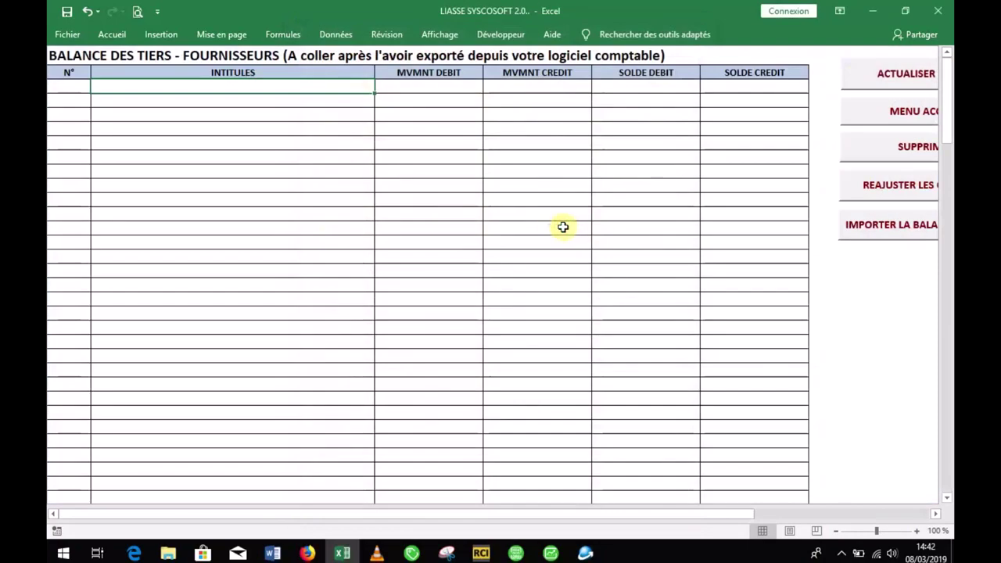
left_click(835, 531)
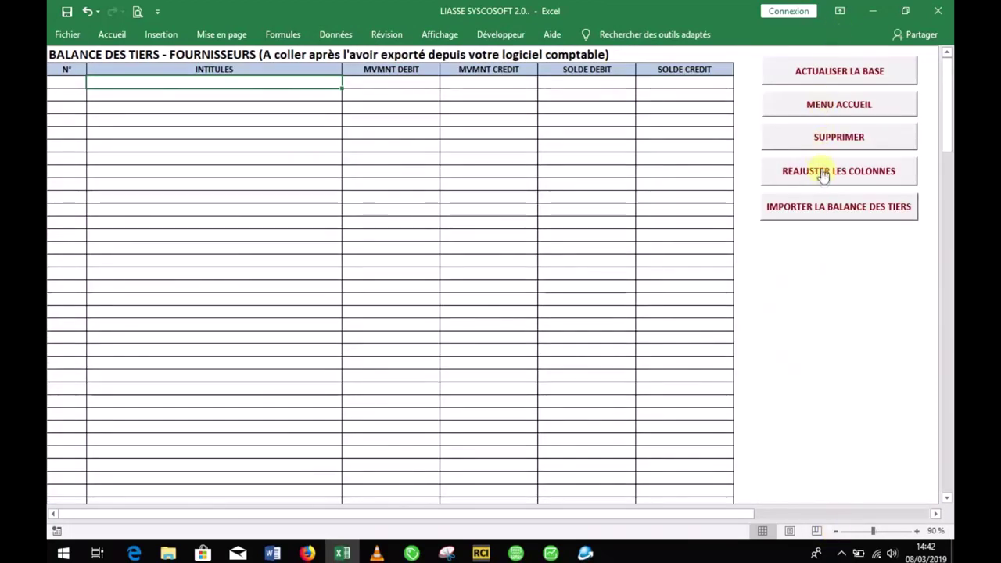
left_click(837, 207)
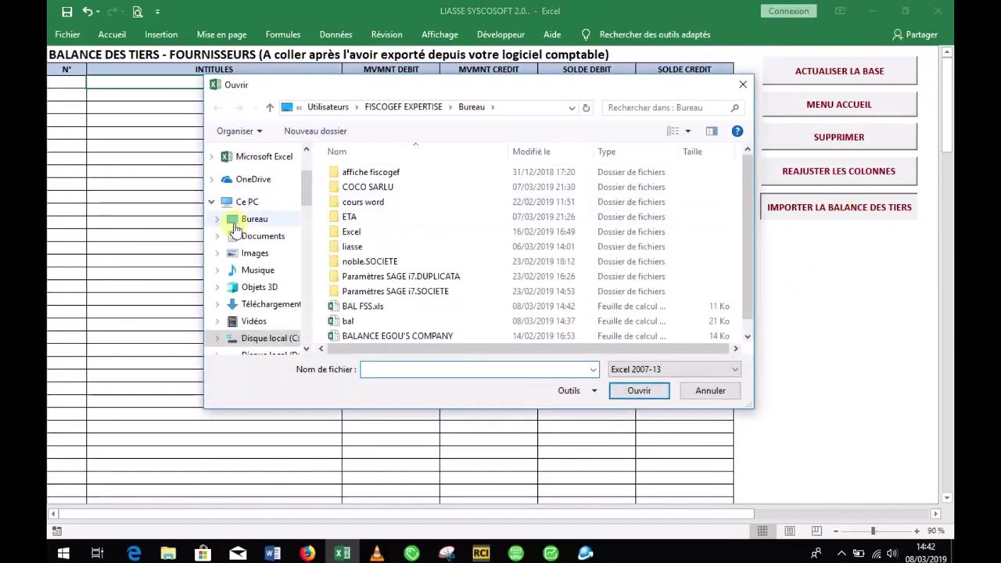
Step: Import A1:F52 from Desktop file BAL FSS.xls into the supplier balance and refresh the base
left_click(235, 226)
left_click_drag(747, 223, 749, 277)
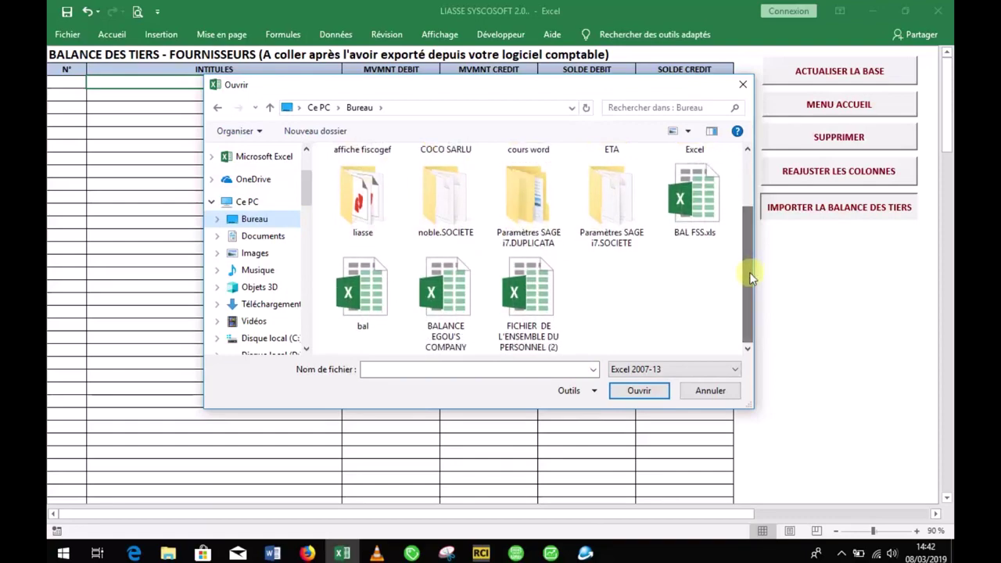
left_click(700, 210)
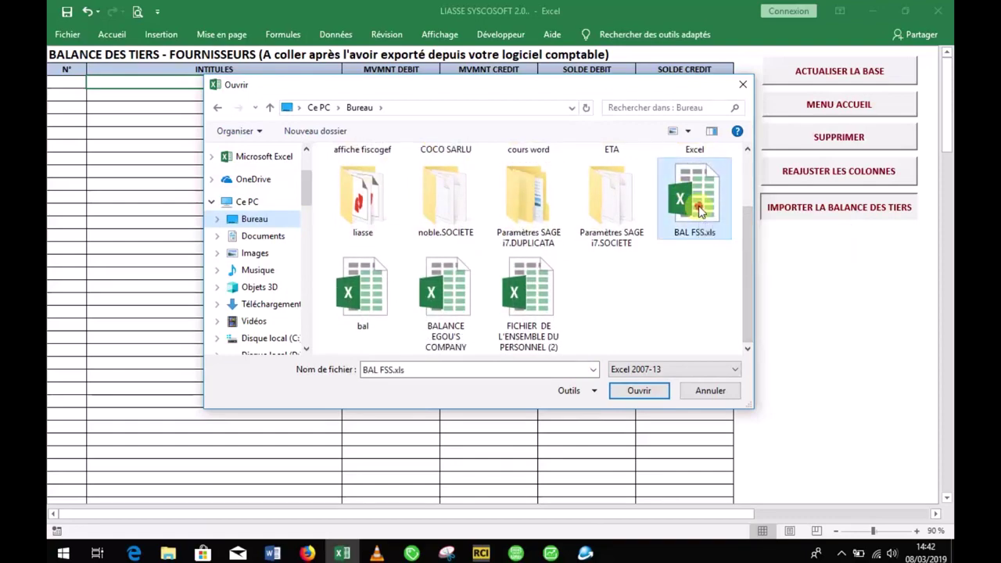
left_click(699, 208)
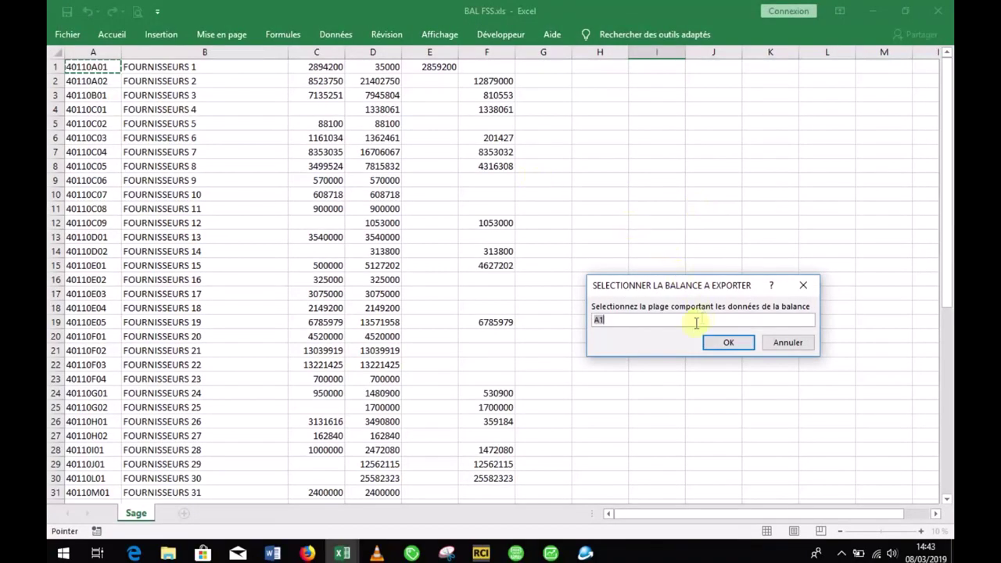
left_click_drag(86, 66, 505, 464)
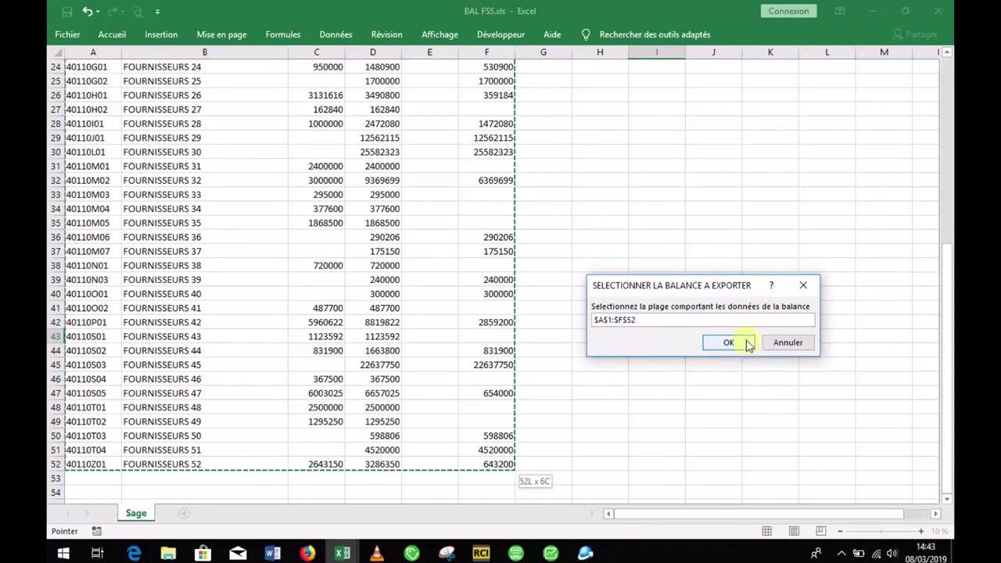
left_click(729, 343)
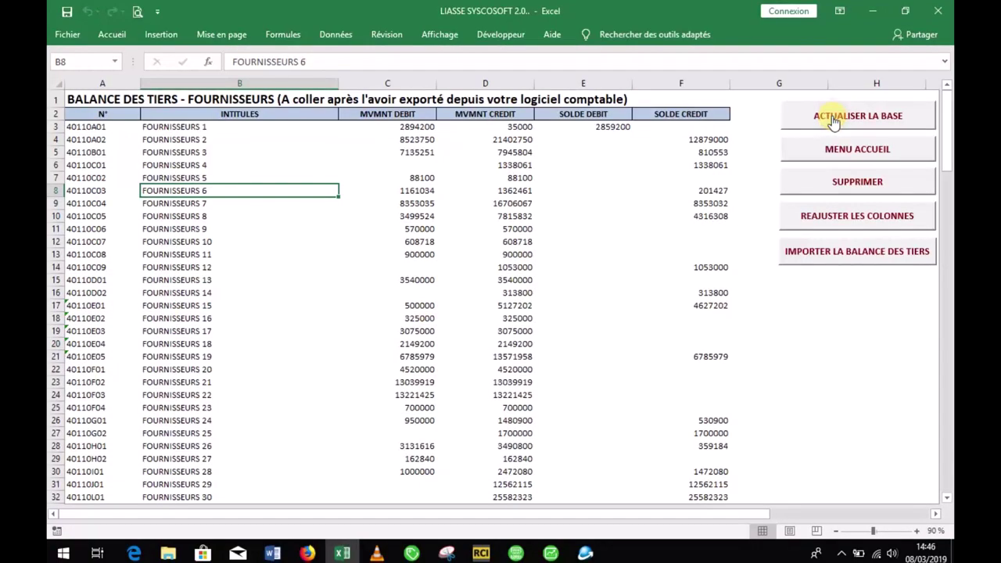
left_click(827, 113)
Step: Open the page-81 LISTE DES PRINCIPAUX CLIENTS statement from the OTR complementary statements menu
left_click(851, 157)
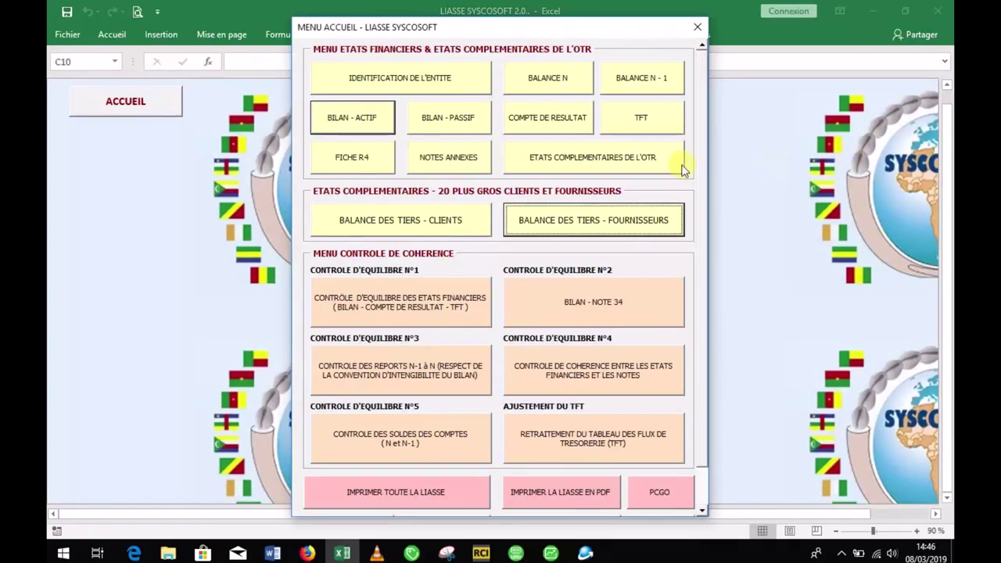
left_click(582, 158)
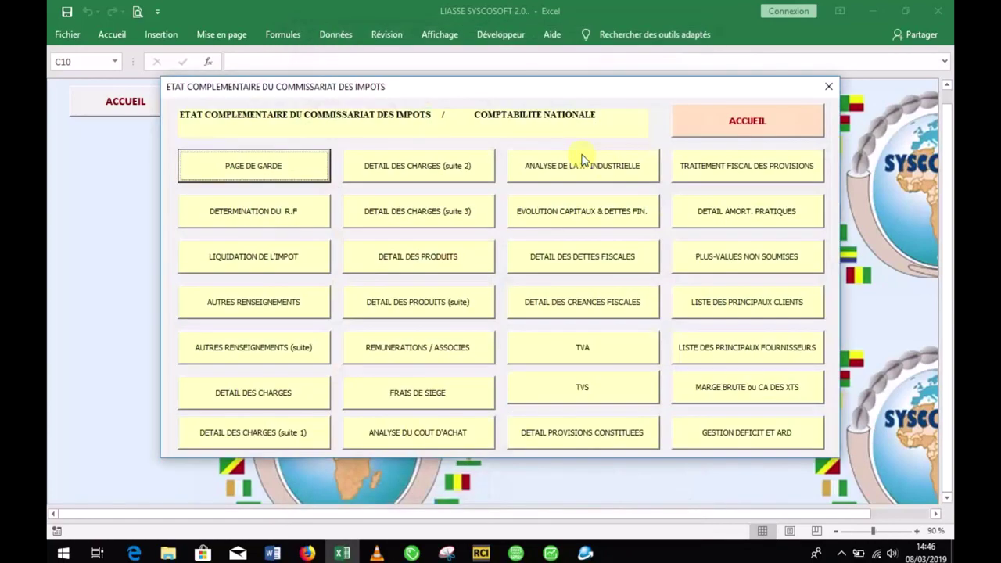
left_click(752, 316)
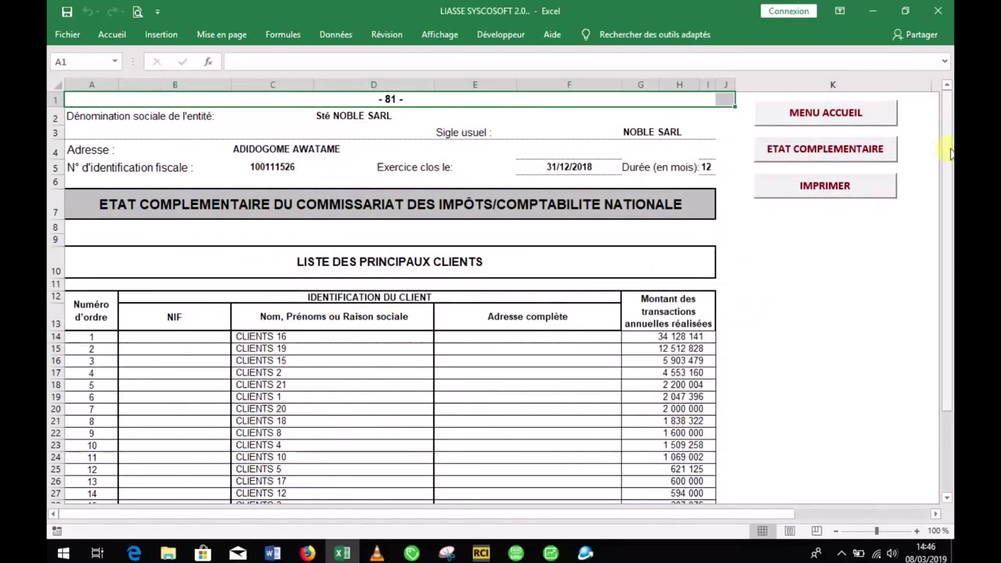
left_click_drag(948, 150, 952, 232)
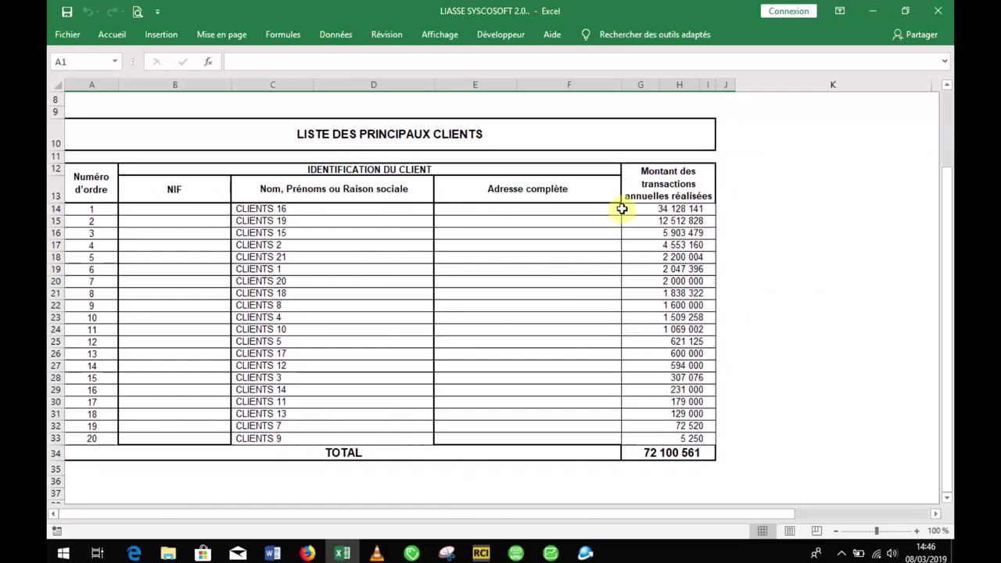
mouse_move(943, 197)
left_mouse_down()
mouse_move(945, 181)
mouse_move(947, 191)
left_mouse_up()
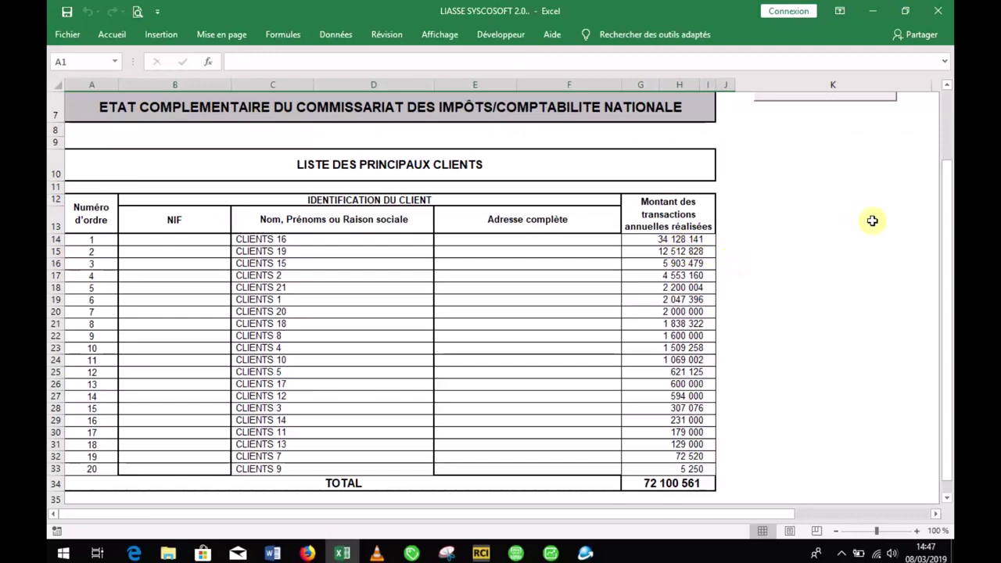
left_click_drag(949, 239, 946, 273)
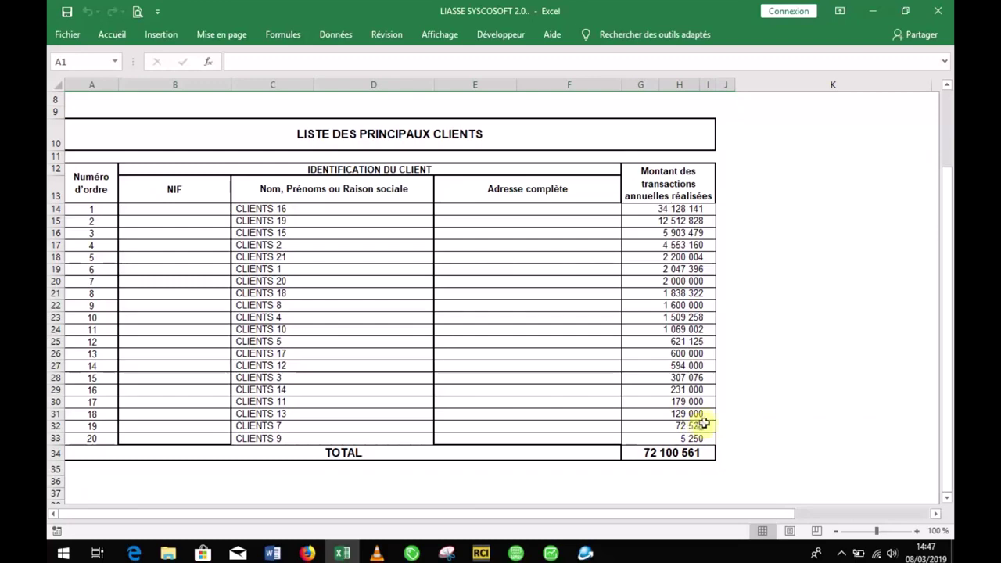
left_click_drag(952, 303, 942, 249)
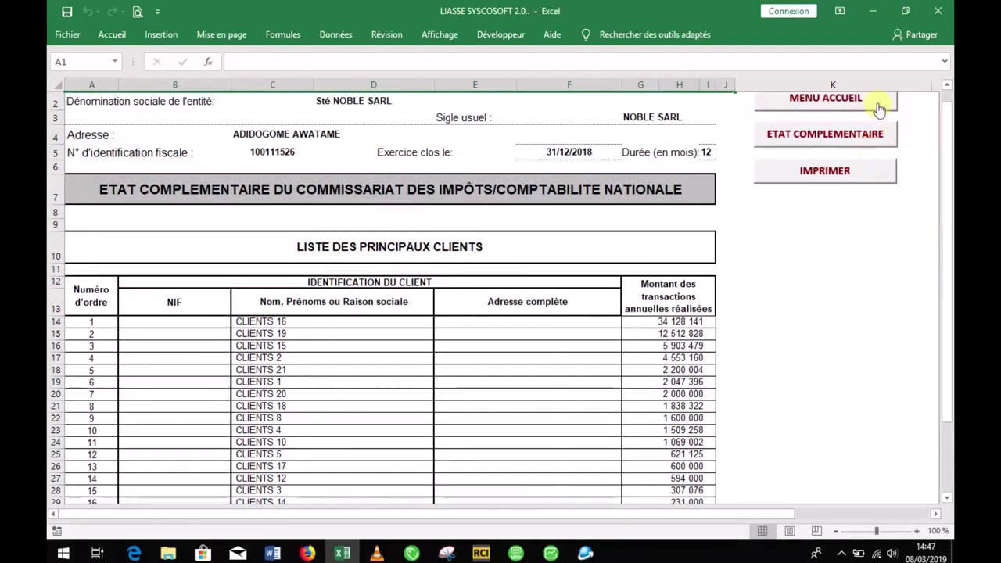
Step: Return via the home menu to the BALANCE DES TIERS - CLIENTS sheet, briefly revisiting the principal clients list
left_click(878, 101)
left_click(439, 229)
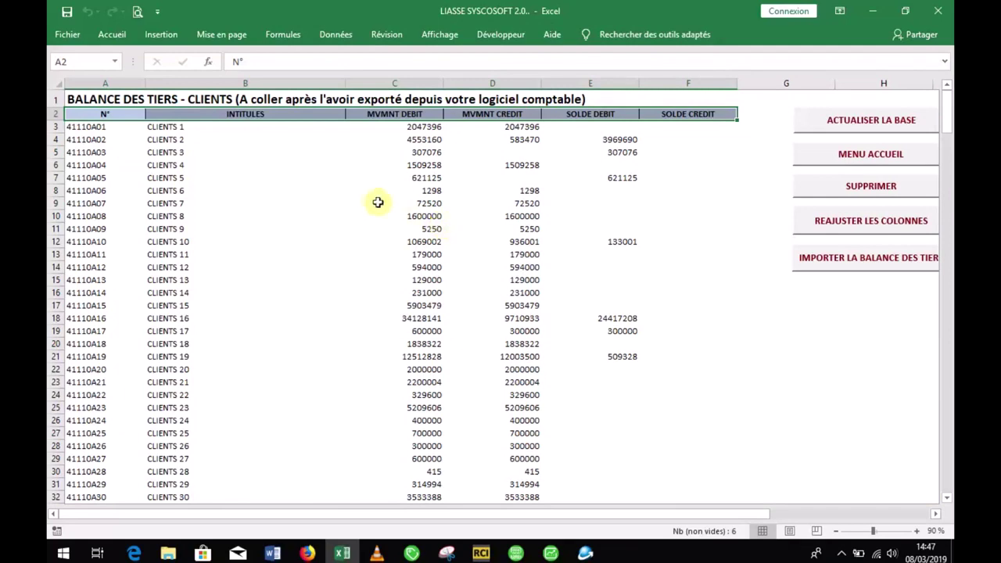
left_click(869, 153)
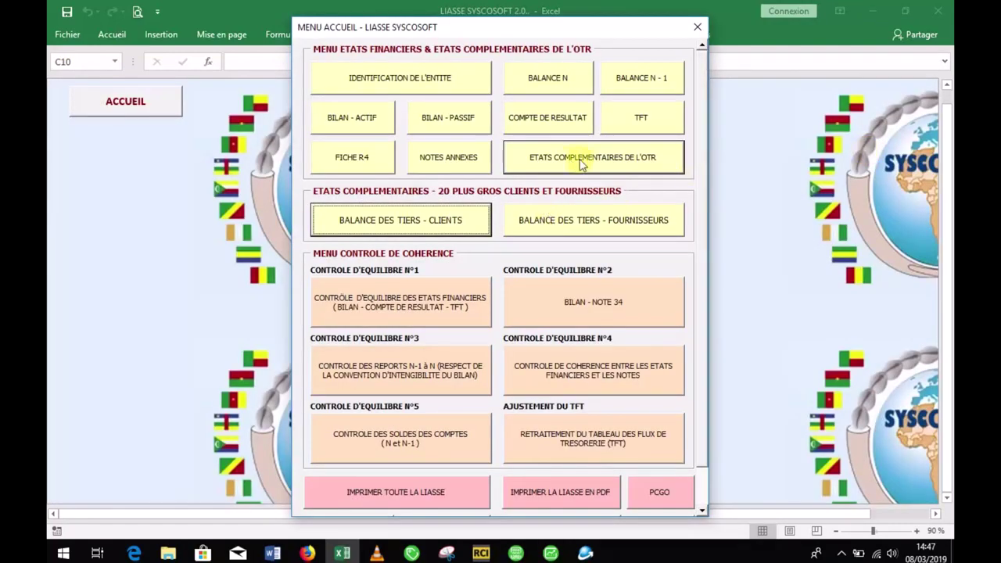
left_click(567, 160)
left_click(740, 304)
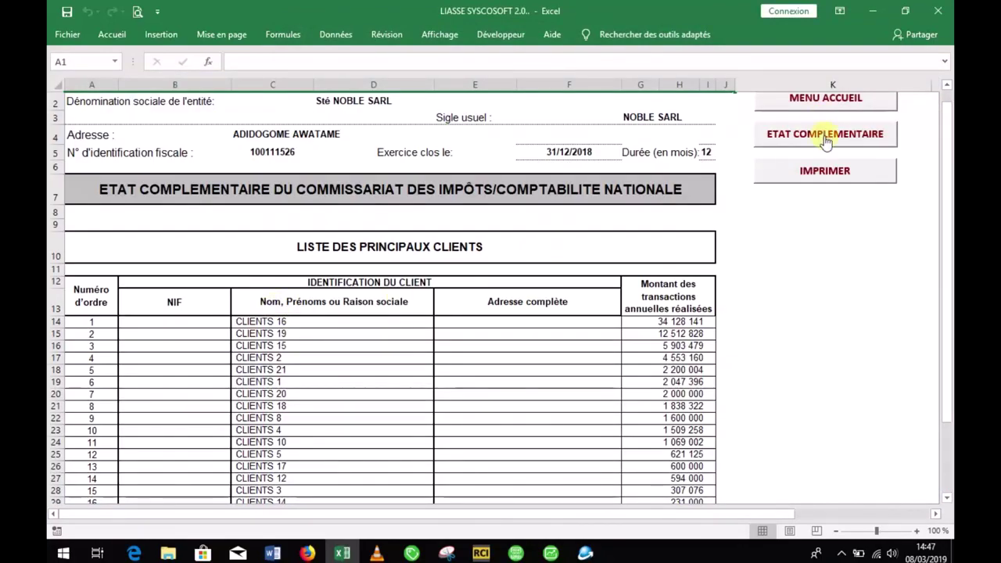
left_click(843, 104)
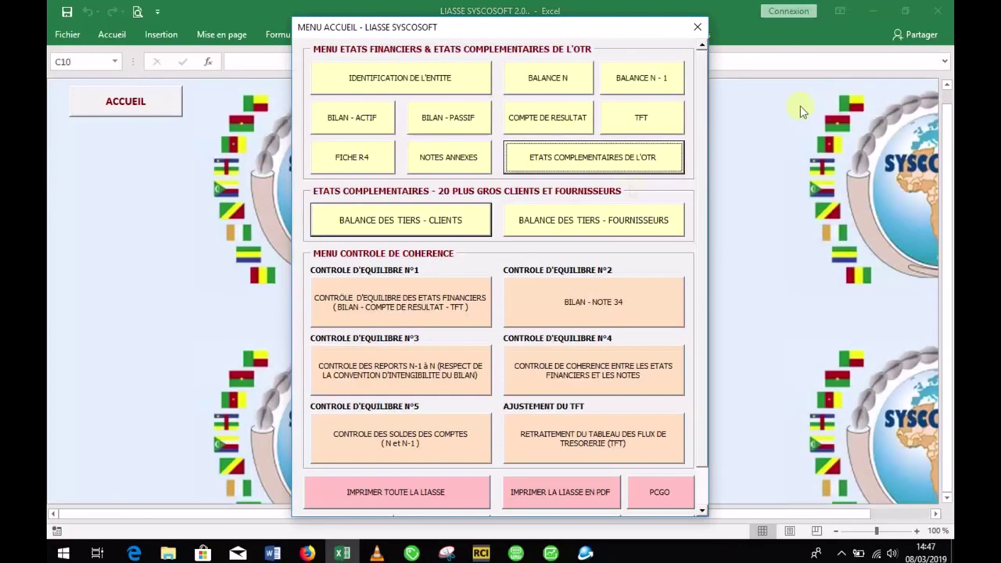
left_click(457, 227)
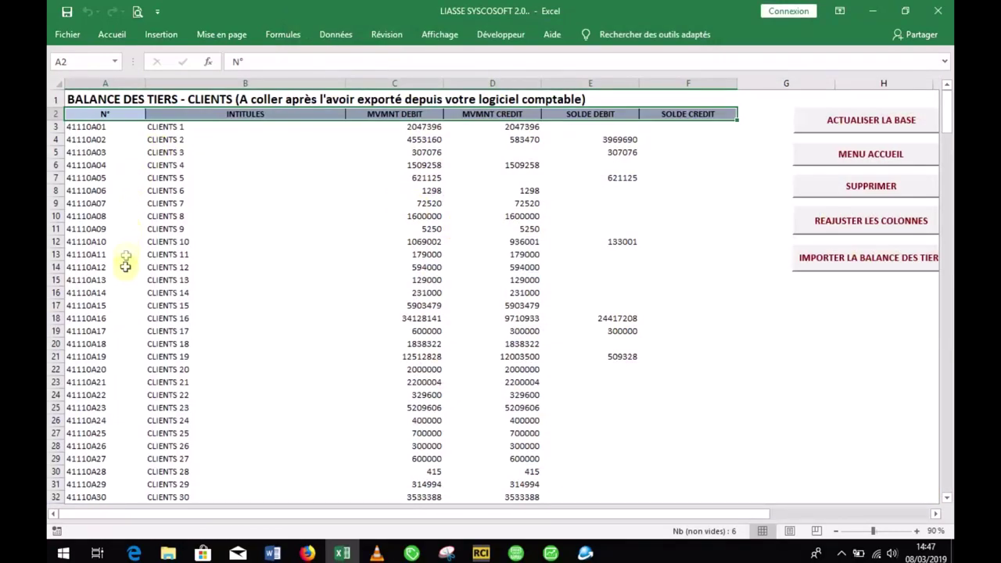
Step: Change CLIENTS 16's debit movement in C18 from 34128141 to 100000 and run ACTUALISER LA BASE
left_click(111, 317)
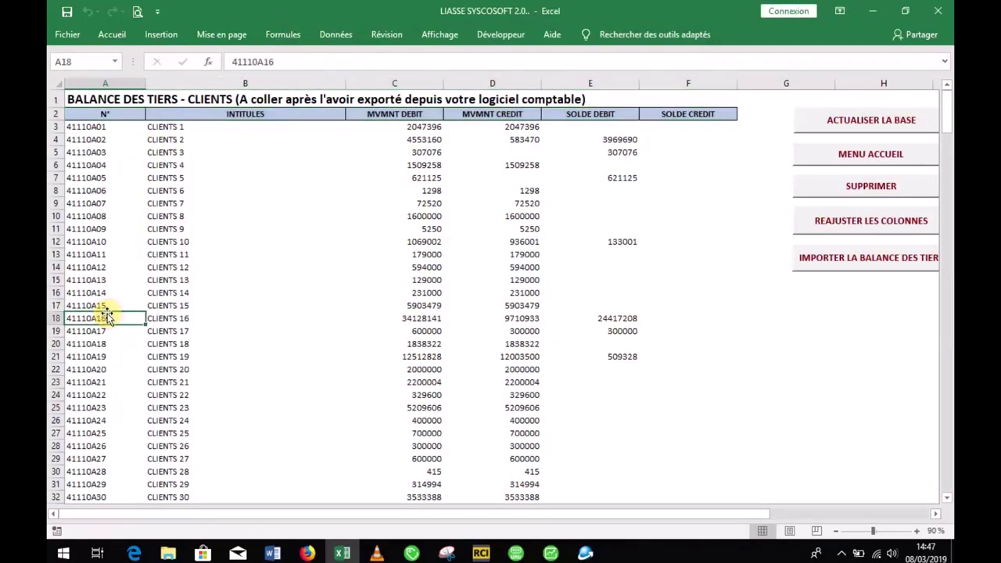
left_click(422, 316)
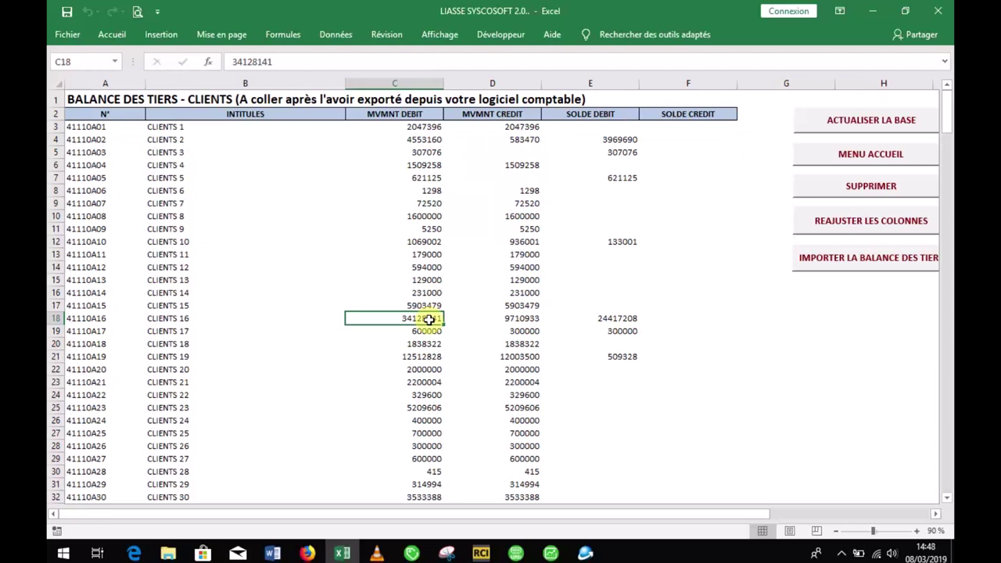
type("100000")
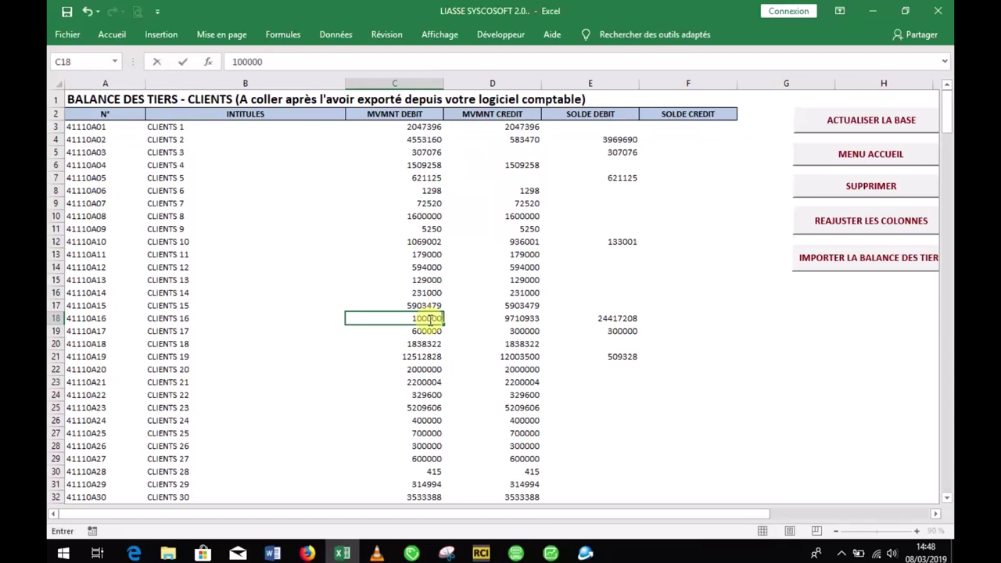
key("Return")
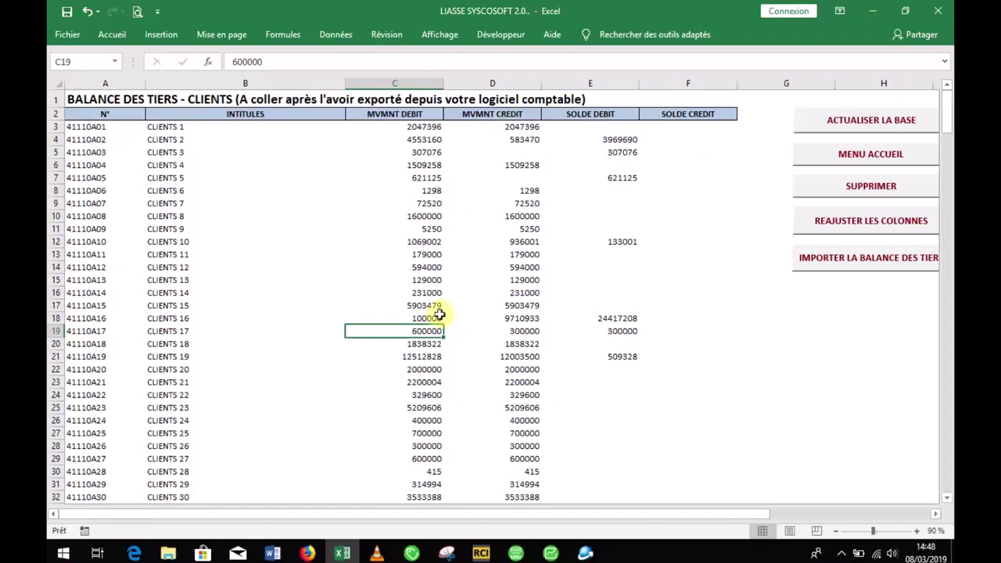
left_click(882, 127)
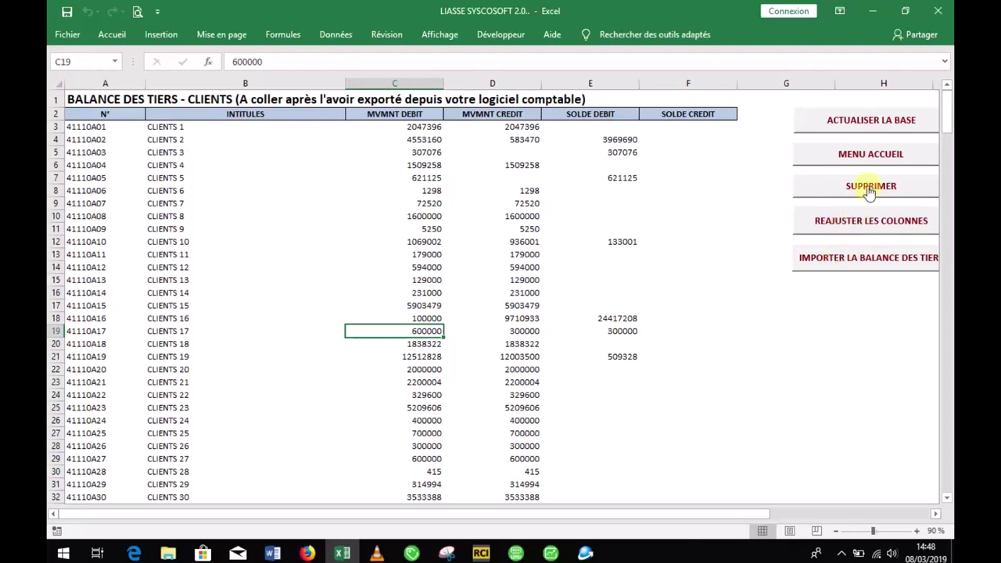
Step: Open the updated LISTE DES PRINCIPAUX CLIENTS, now led by CLIENTS 19 at 12 512 828
left_click(876, 158)
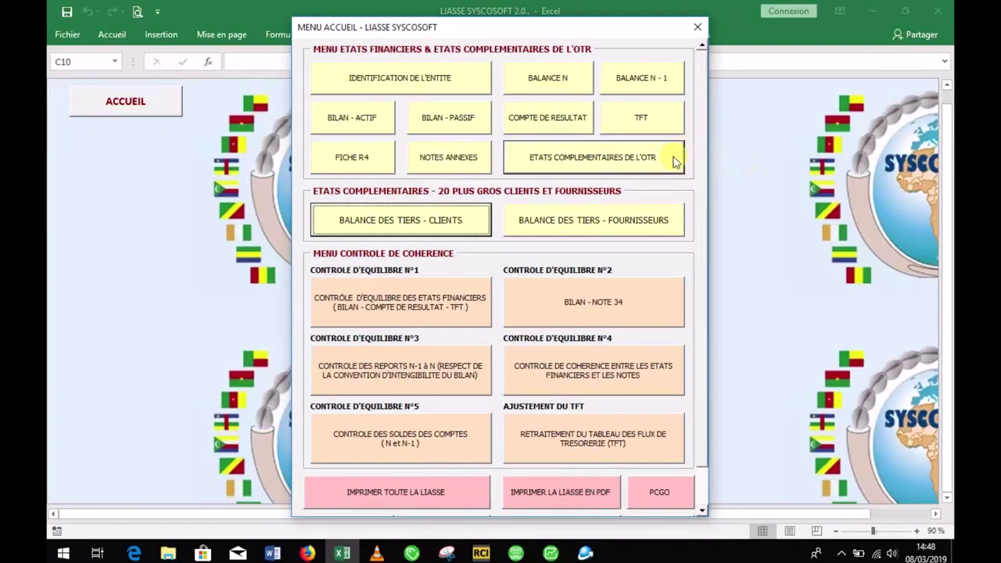
left_click(665, 158)
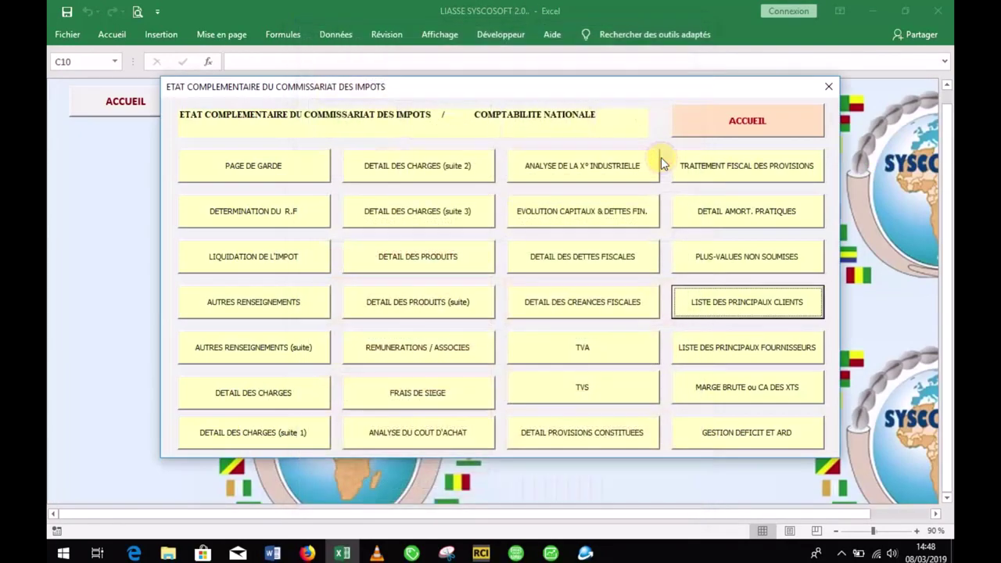
left_click(712, 311)
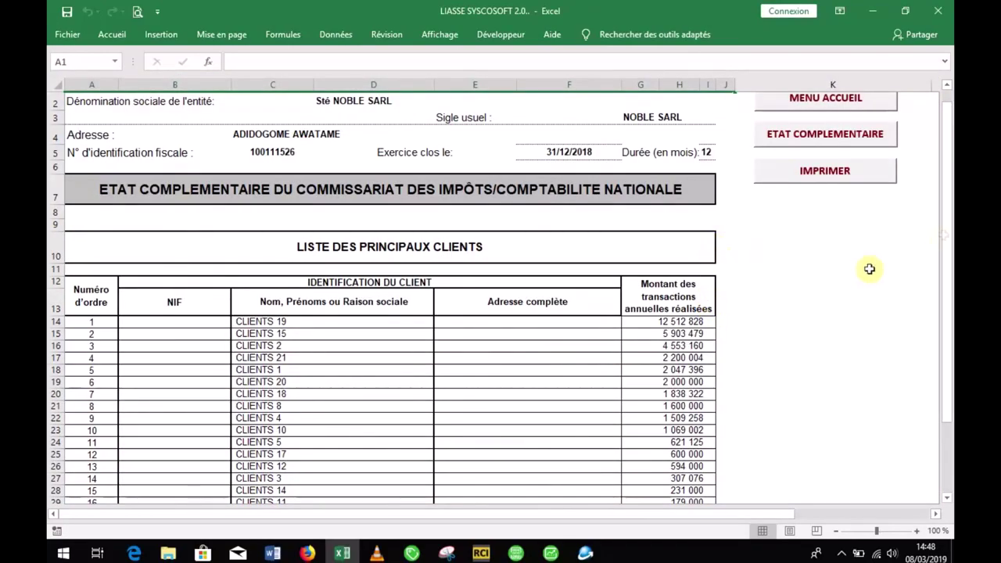
left_click_drag(951, 221, 950, 228)
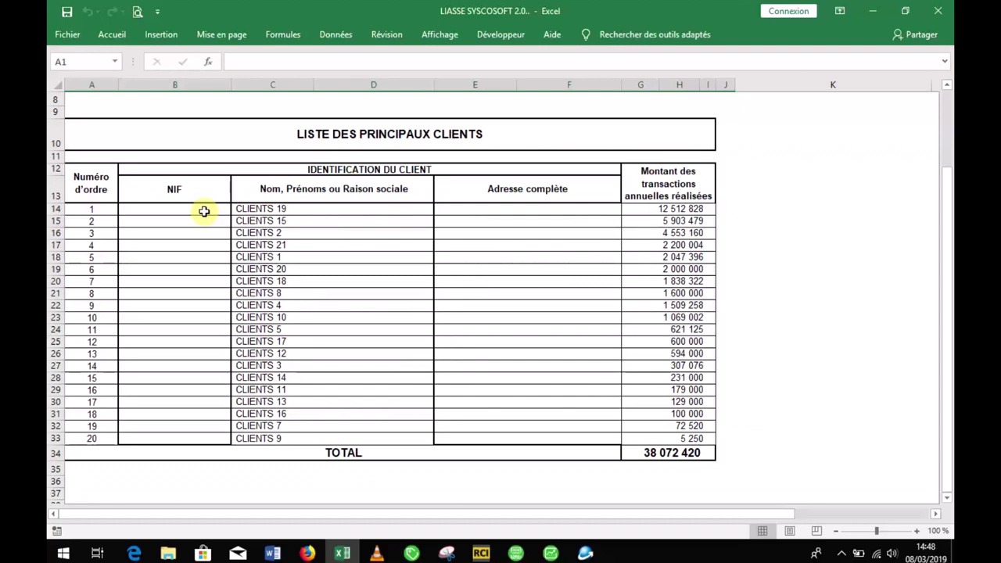
Step: Try entering the first client's NIF, leave it empty, and review the blank client address cells
left_click(204, 211)
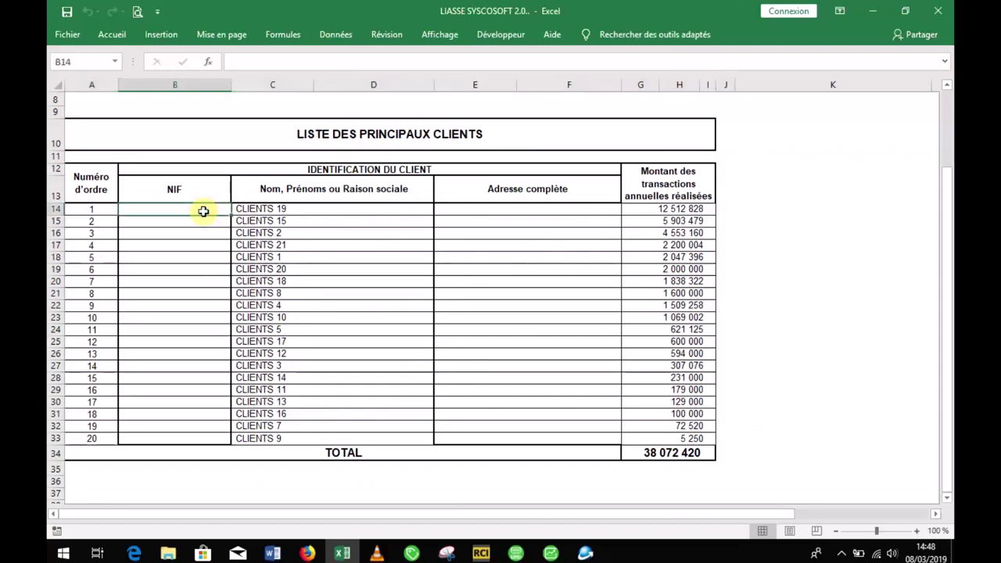
type("10")
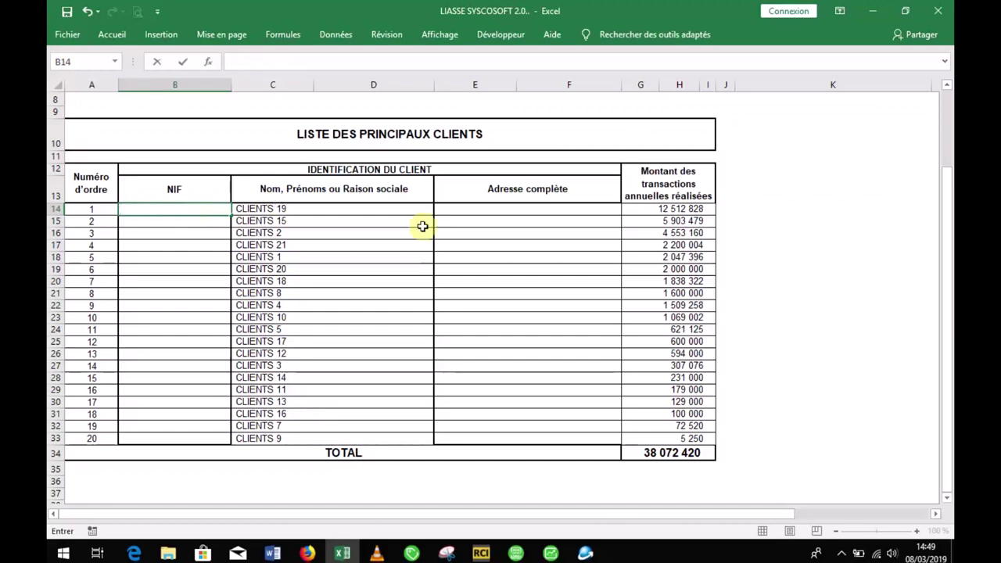
left_click(466, 211)
left_click(467, 244)
left_click(474, 280)
left_click(474, 245)
left_click(475, 219)
left_click(478, 260)
left_click(488, 307)
left_click(491, 378)
left_click(492, 304)
left_click(503, 257)
left_click(494, 208)
left_click(505, 246)
left_click(529, 289)
left_click(525, 212)
left_click(542, 270)
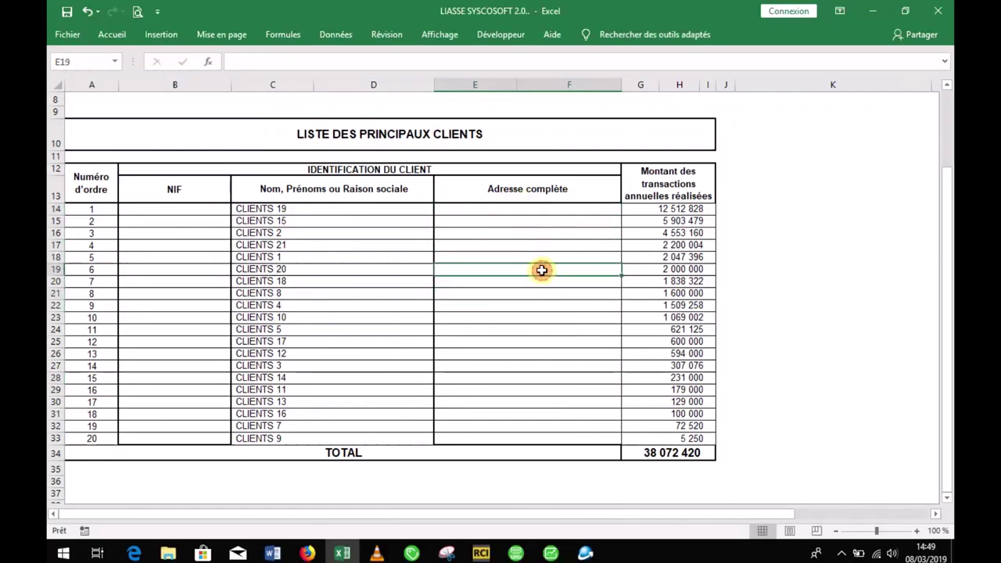
left_click(543, 329)
left_click_drag(948, 270, 937, 174)
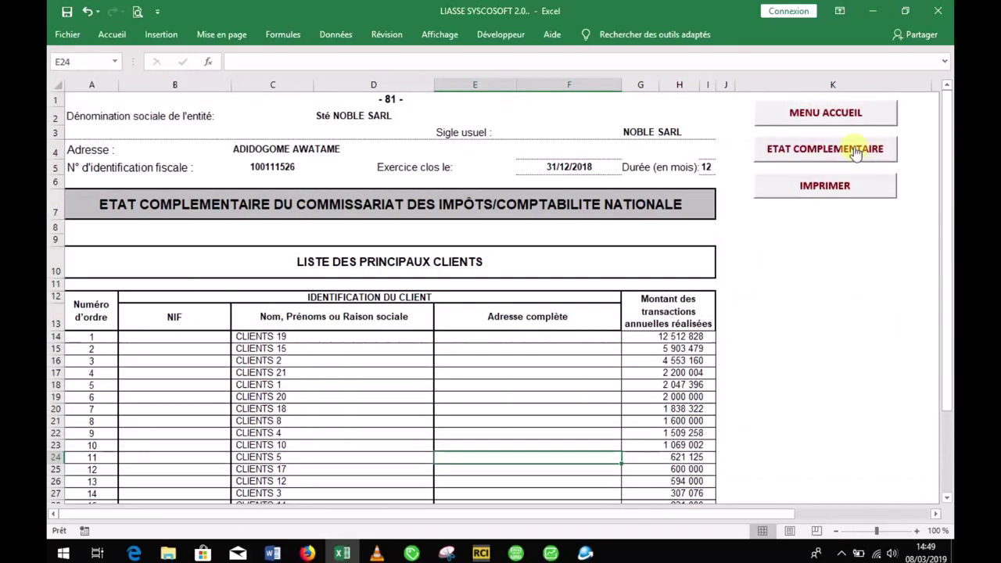
Step: Refresh the base from the BALANCE DES TIERS - FOURNISSEURS sheet
left_click(843, 114)
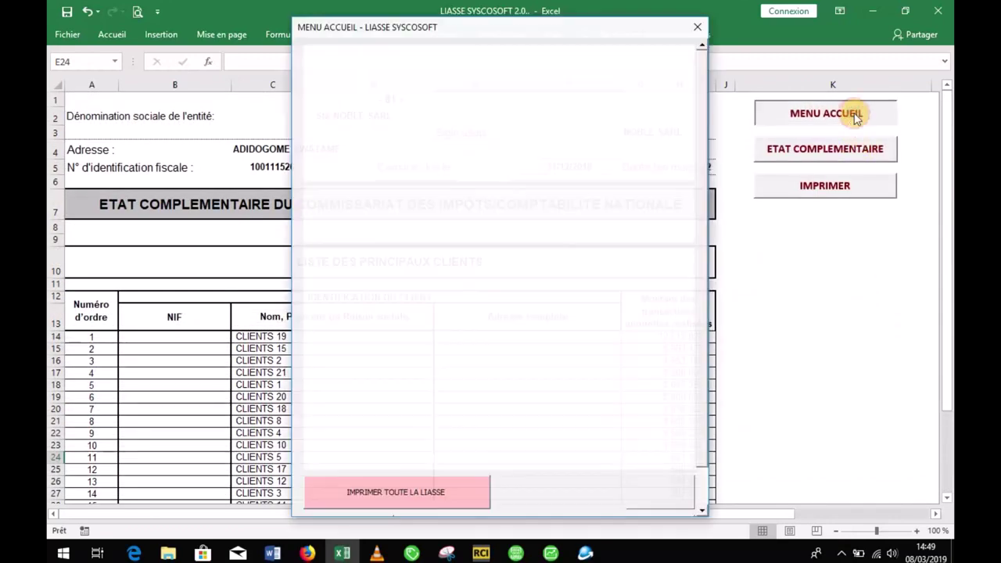
left_click(583, 223)
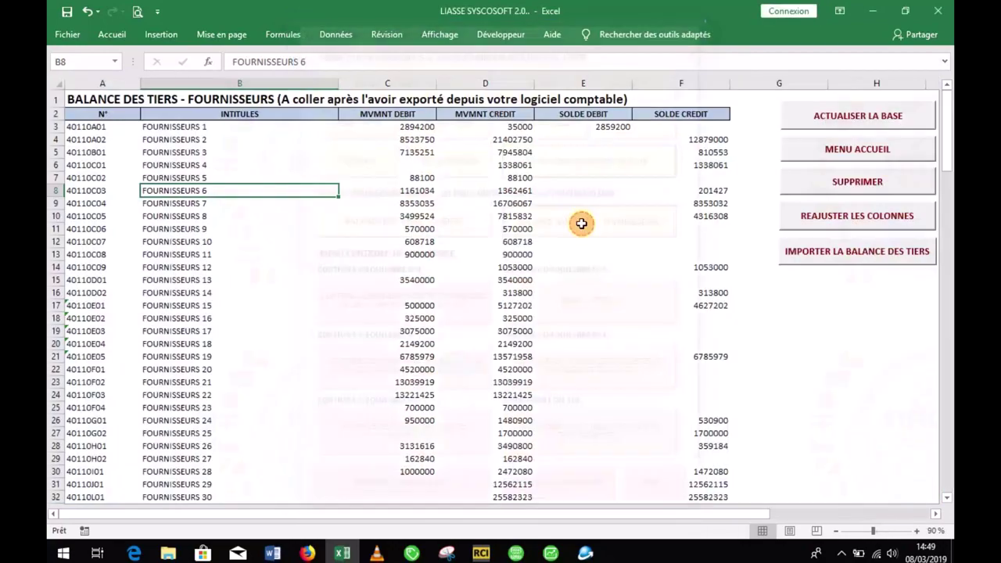
left_click(840, 131)
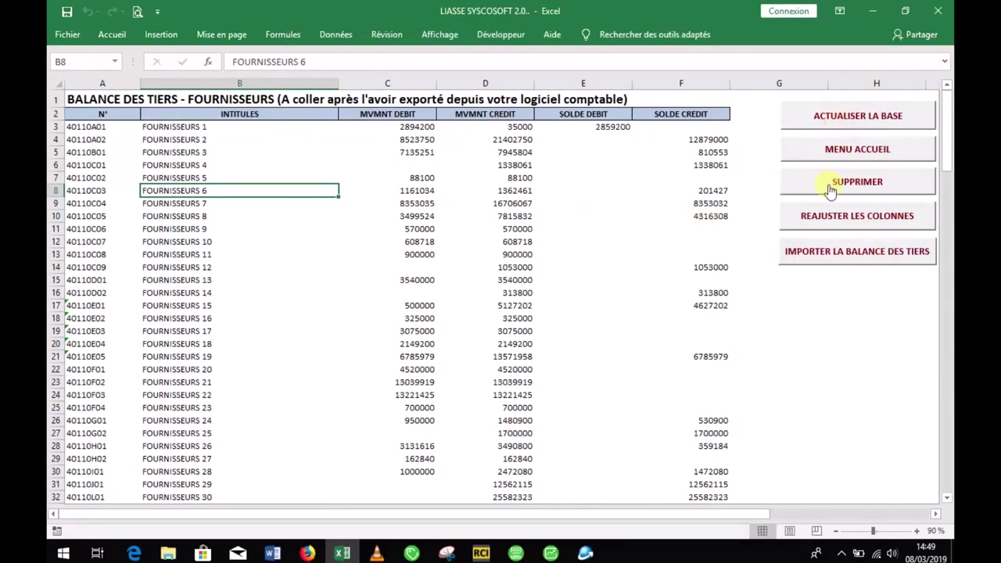
Step: Open the page-82 LISTE DES PRINCIPAUX FOURNISSEURS, led by FOURNISSEURS 30 at 25 582 323
left_click(839, 153)
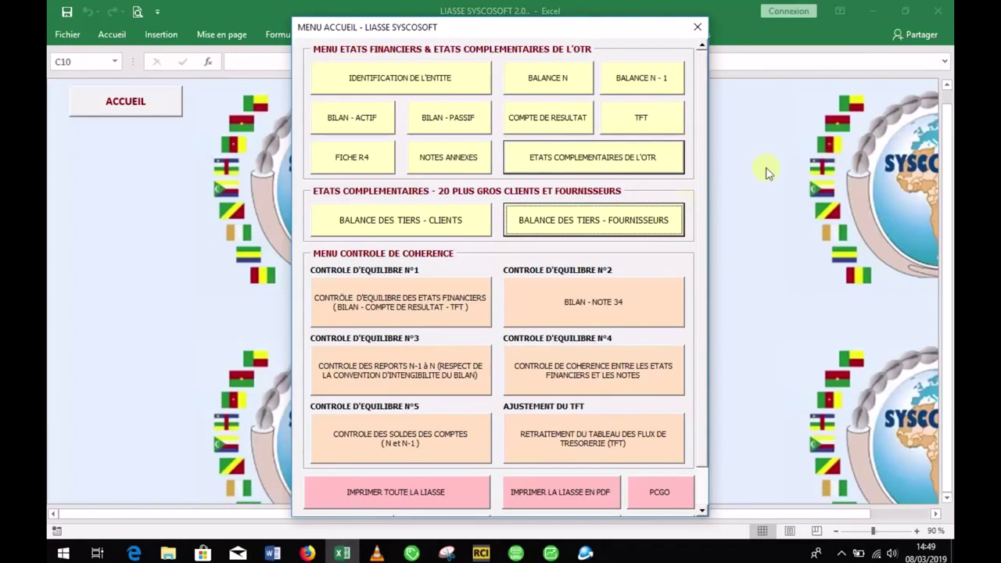
left_click(618, 158)
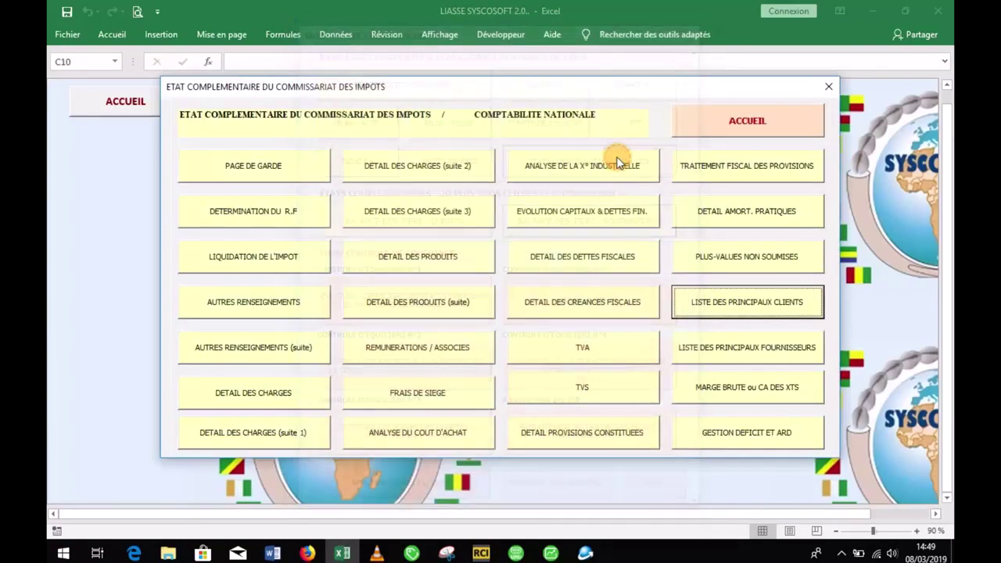
left_click(727, 352)
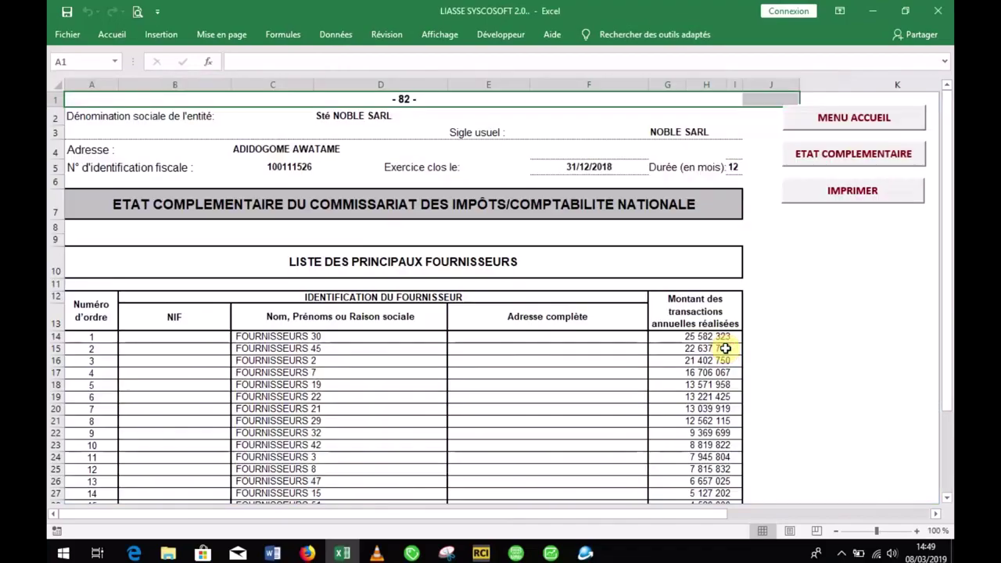
left_click_drag(950, 216, 947, 305)
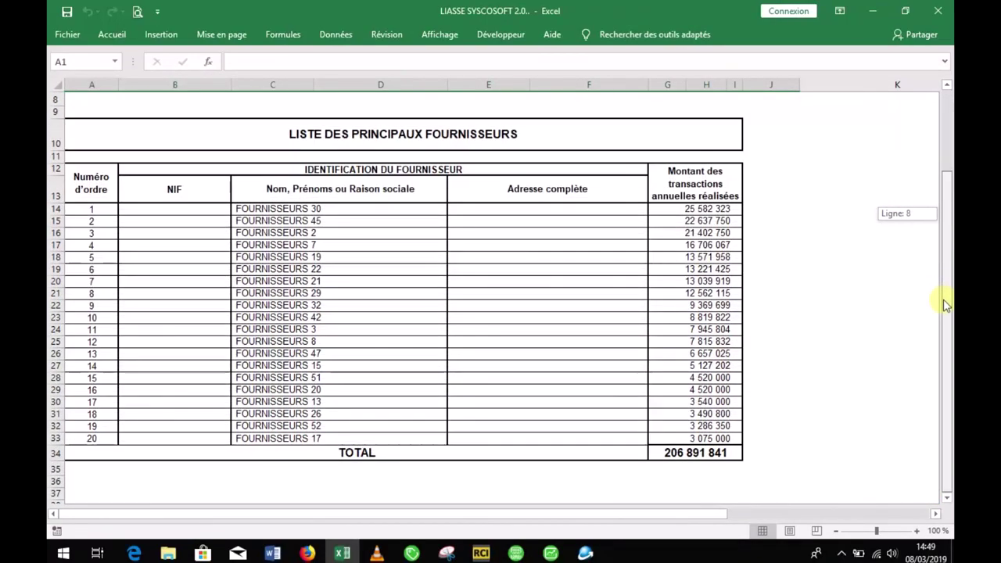
left_click_drag(944, 307, 944, 308)
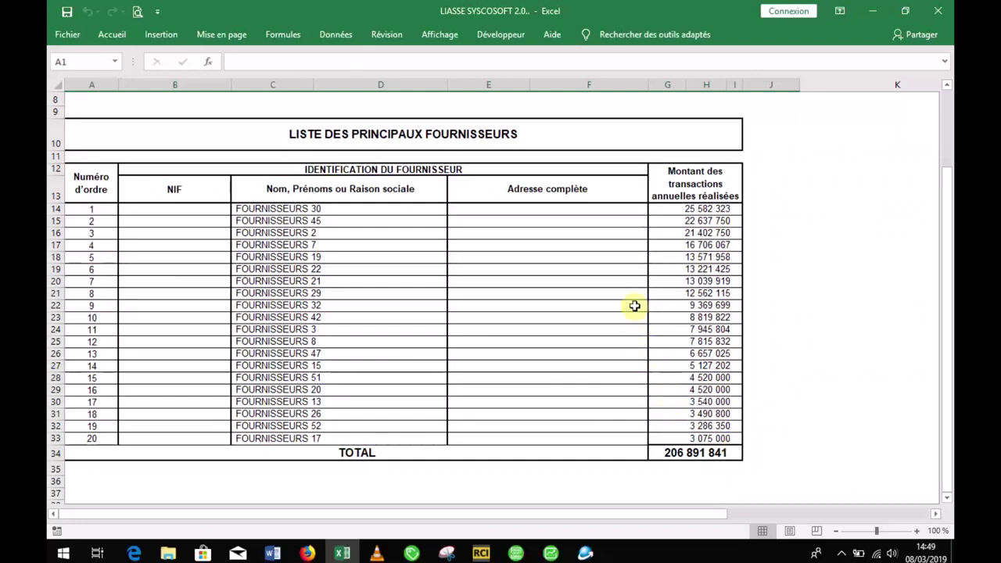
left_click(585, 248)
left_click(172, 219)
left_click(165, 268)
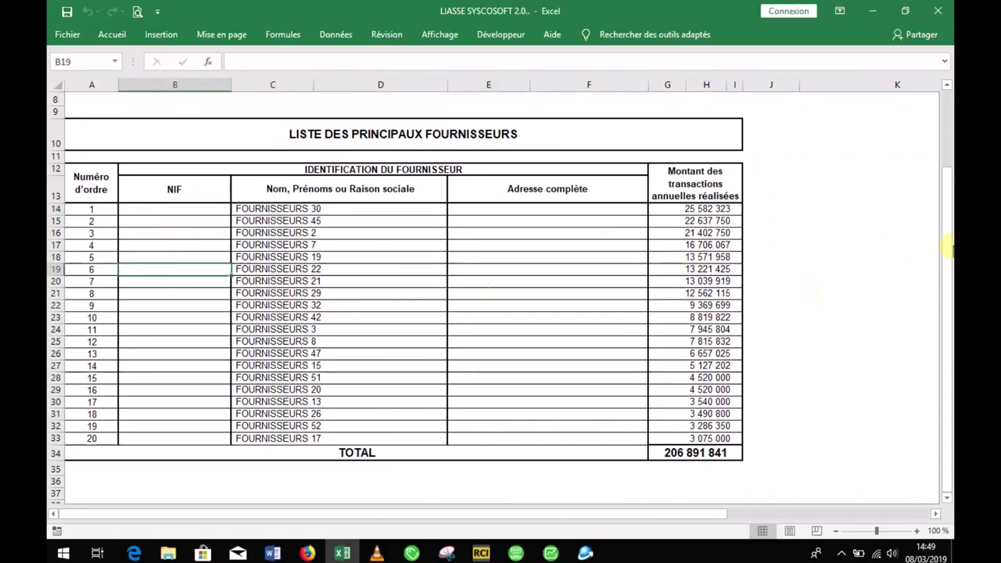
left_click_drag(946, 247, 945, 161)
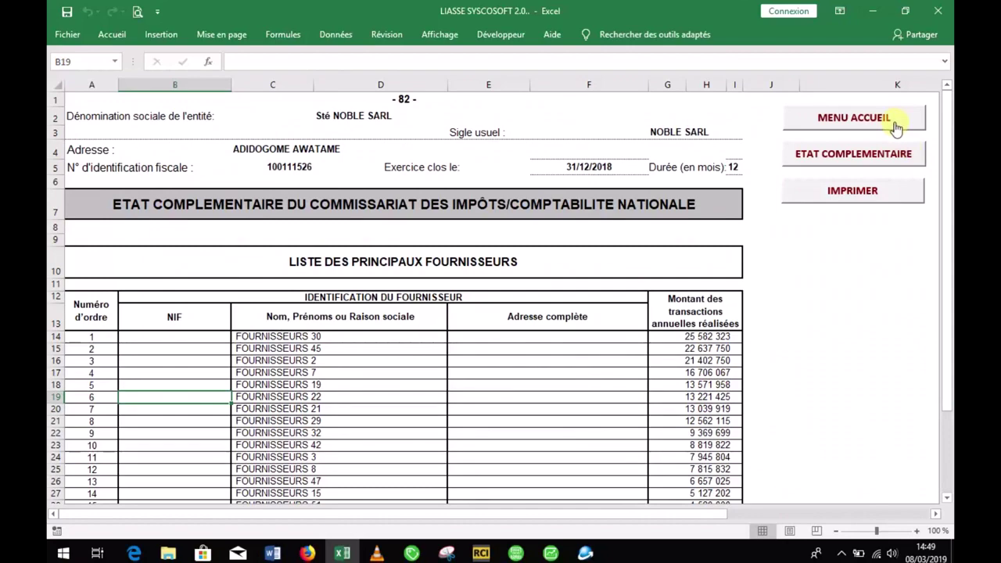
Step: Run Contrôle d'équilibre N°1 from the home menu to check the 2018 and 2017 statements balance
left_click(855, 118)
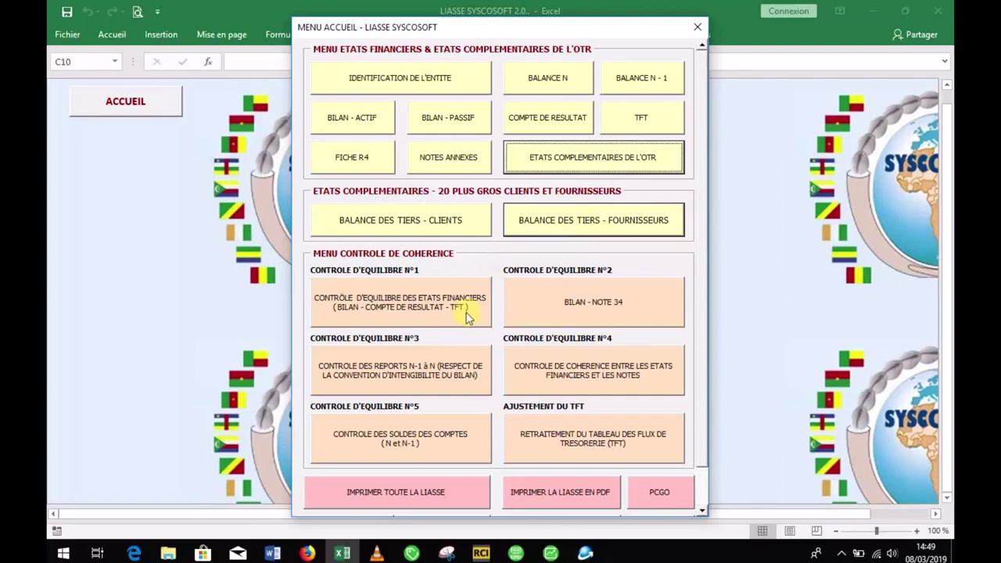
left_click(389, 323)
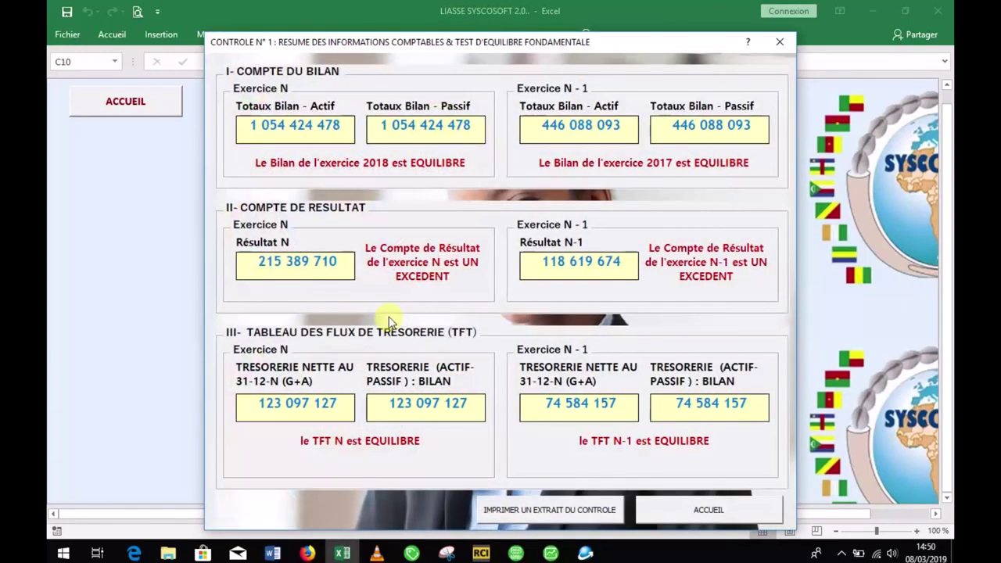
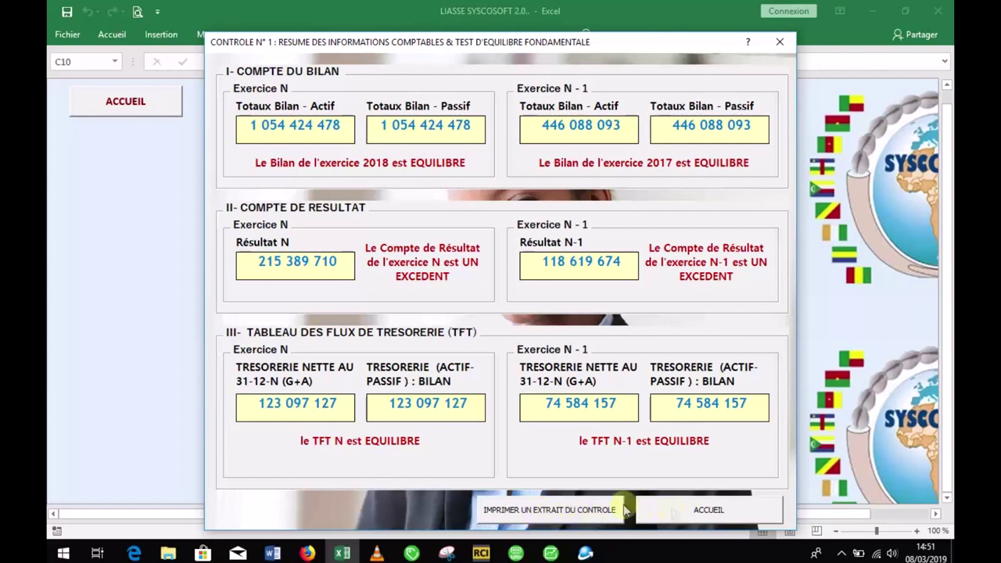
Step: Print-preview an extract of the Contrôle d'équilibre N°1 summary, then close the preview
left_click(530, 509)
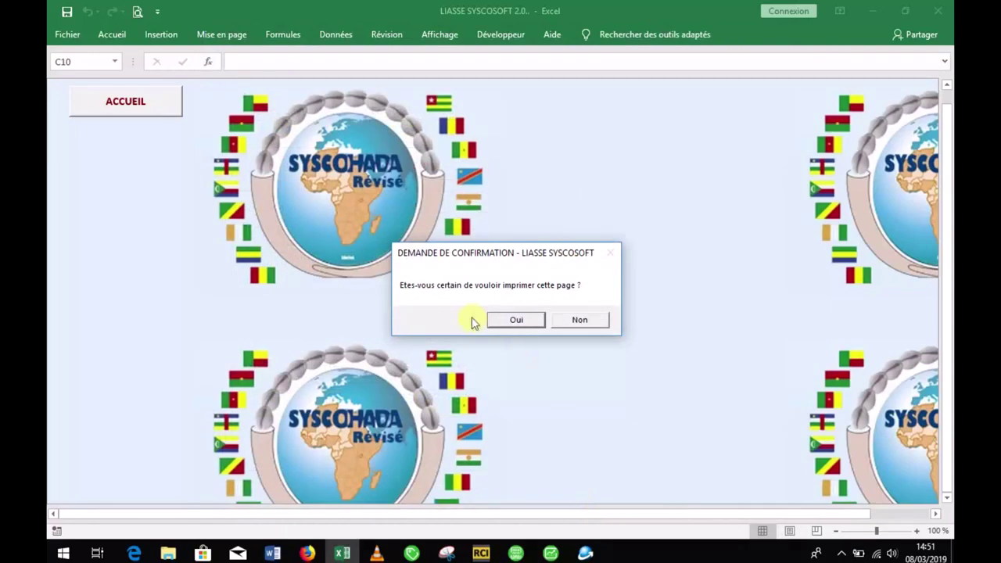
left_click(514, 320)
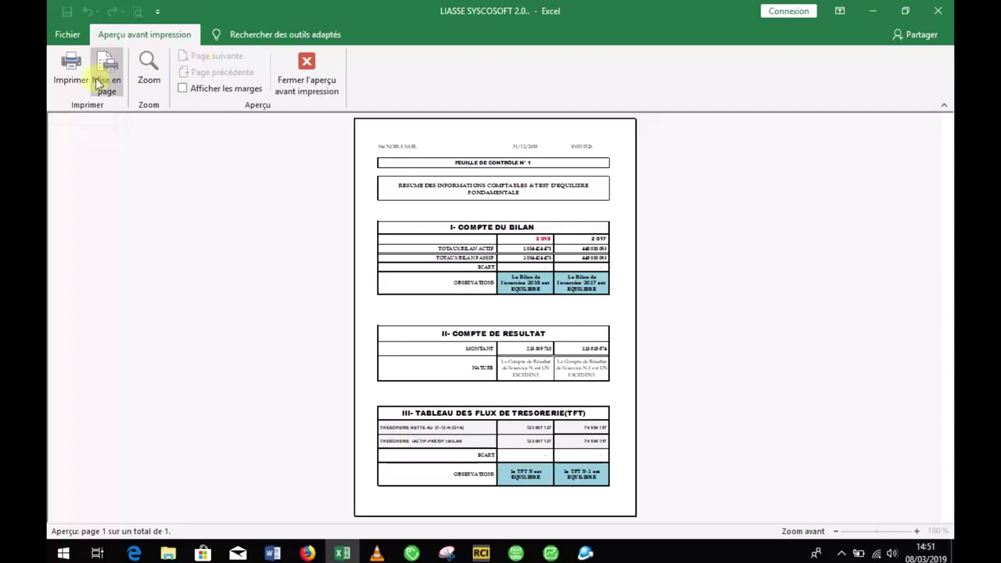
left_click(316, 86)
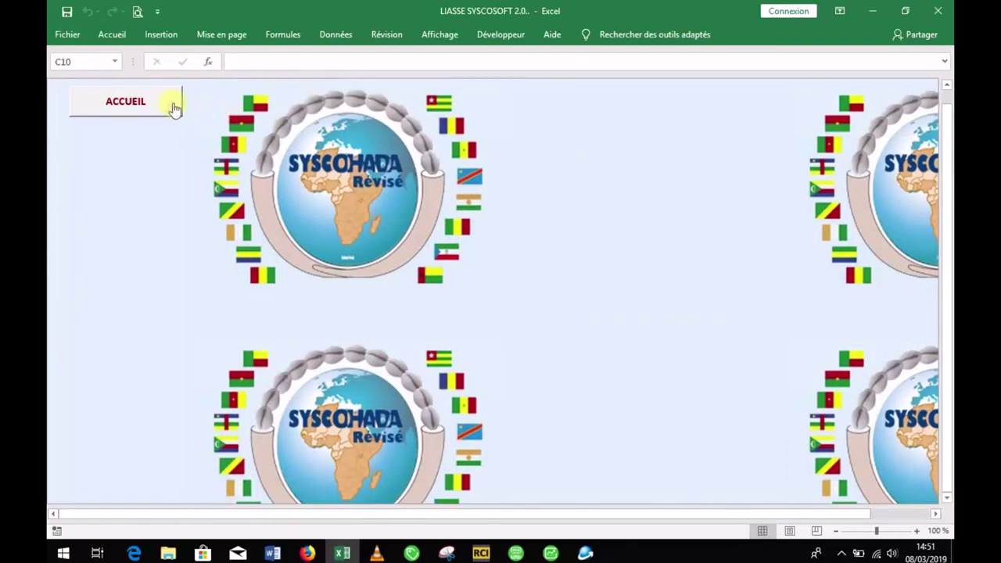
Step: Scroll through the BILAN - NOTE 34 control sheet, confirming every check reads OK!, then return home
left_click(172, 109)
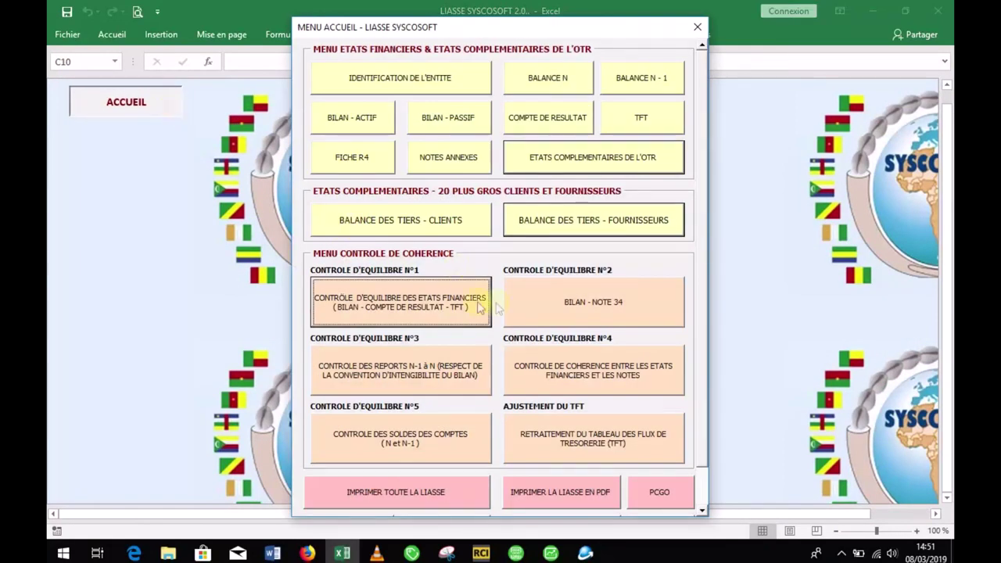
left_click(536, 304)
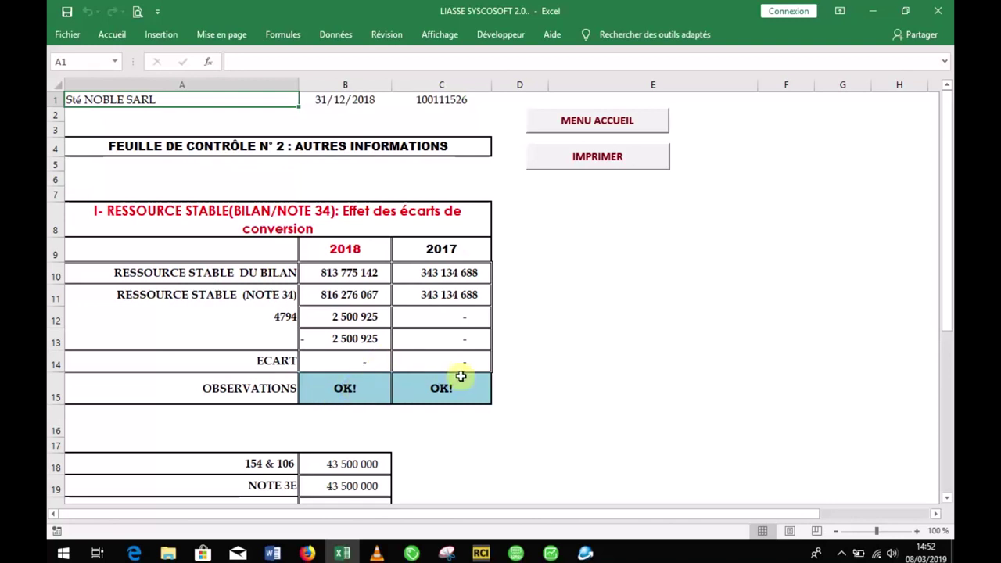
left_click_drag(949, 226, 947, 379)
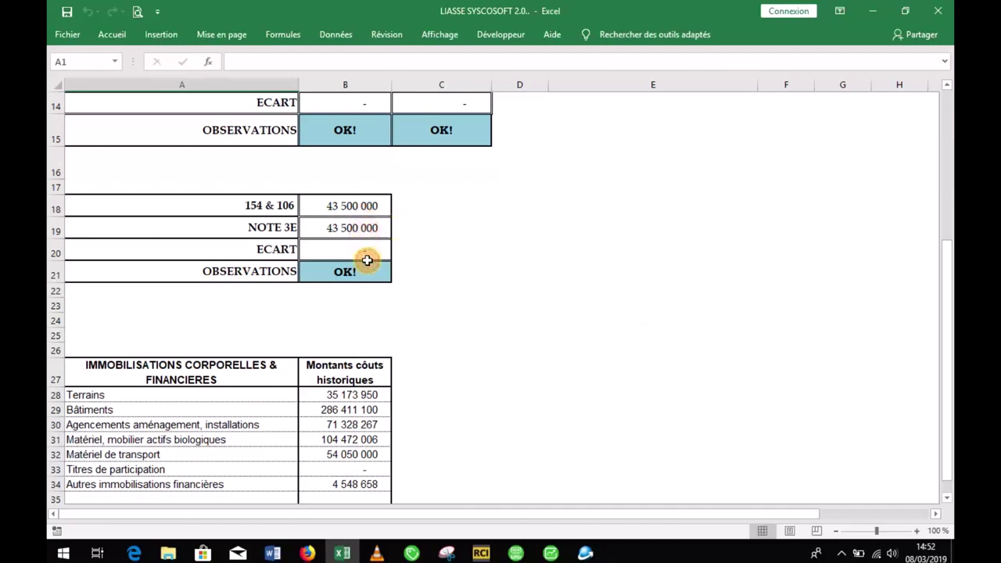
left_click_drag(947, 251, 947, 329)
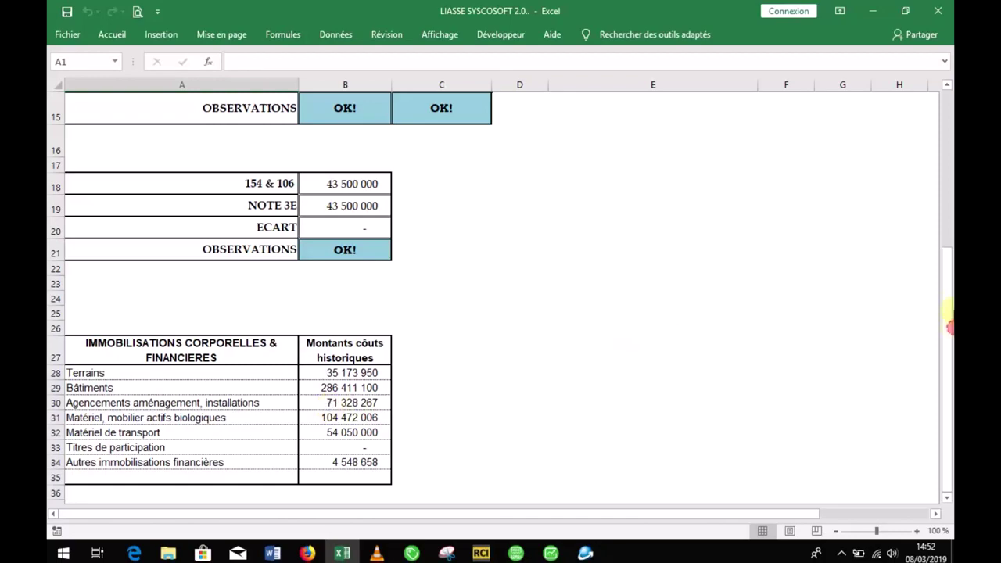
left_click_drag(947, 251, 946, 93)
left_click(647, 126)
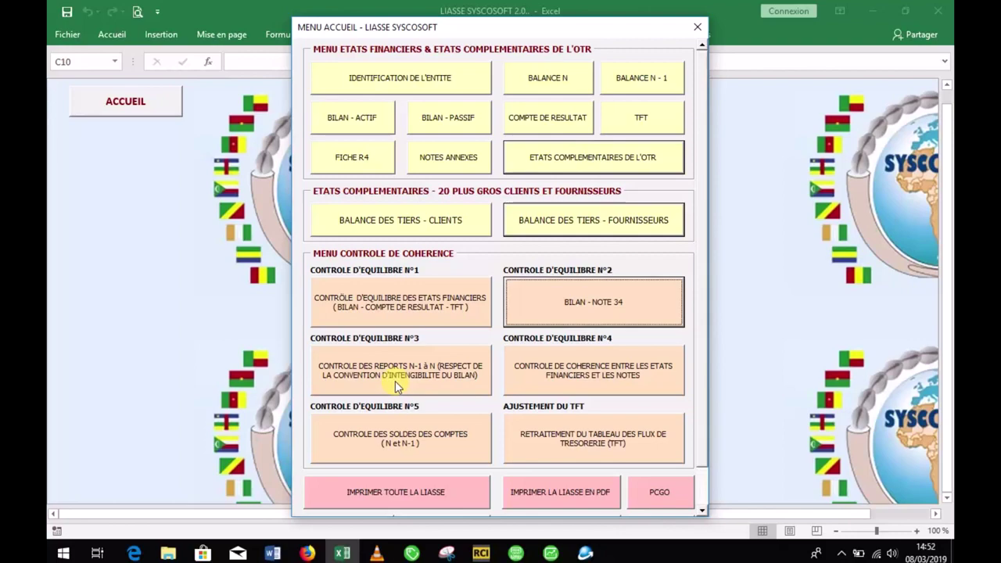
Step: Check that CONTROLE DES REPORTS N-1 à N shows all debit and credit checks OK
left_click(395, 386)
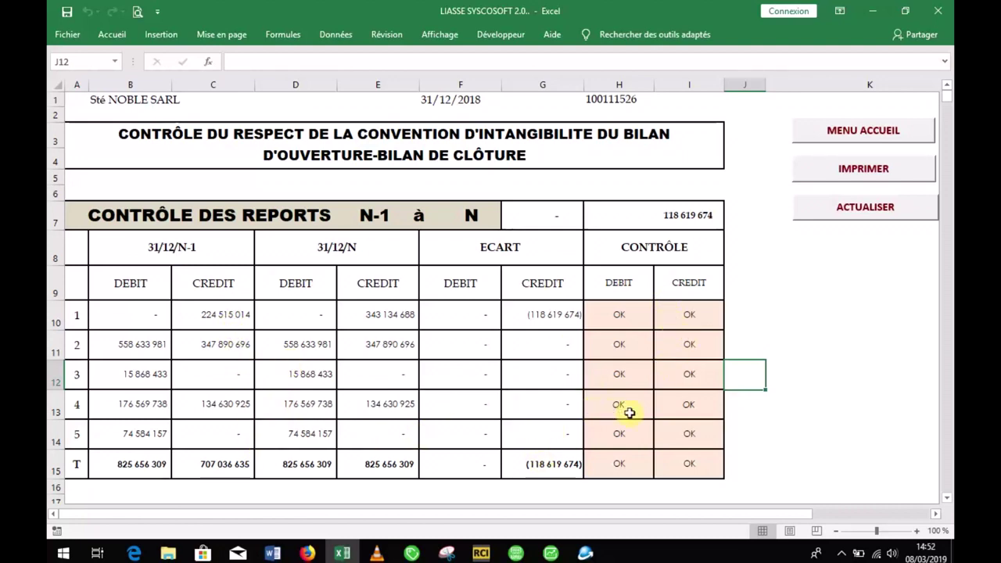
left_click(839, 134)
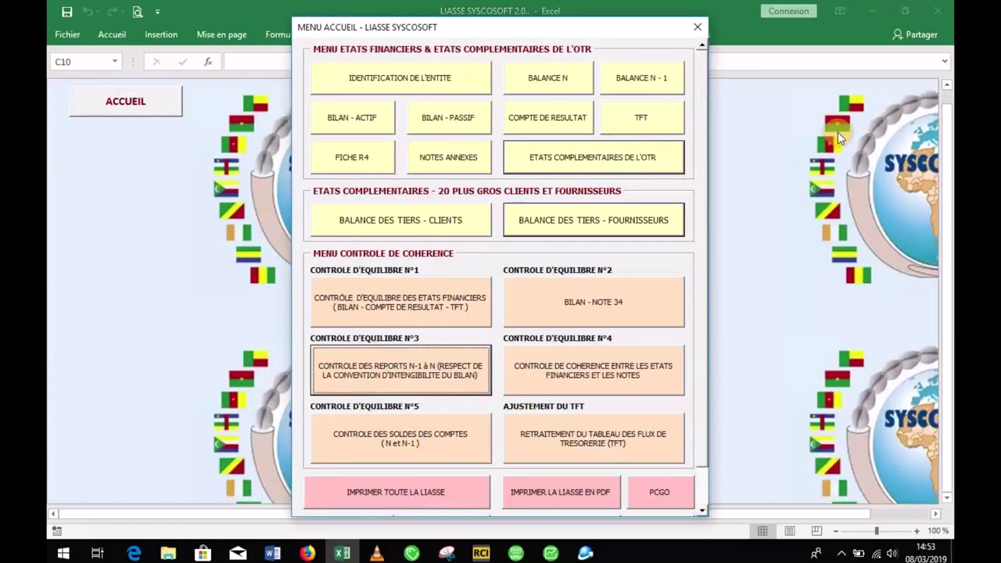
Step: Scroll the statements-versus-notes coherence test to row 25, spotting the NOTE 13 VS BILAN 400 000 000 error
left_click(596, 368)
left_click_drag(946, 129, 947, 156)
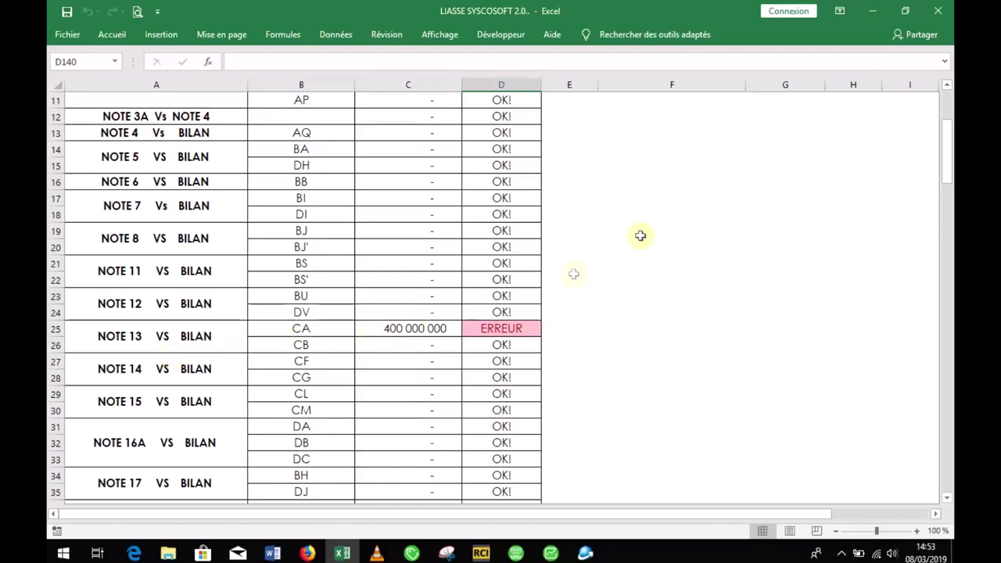
mouse_move(946, 175)
left_mouse_down()
mouse_move(946, 149)
mouse_move(943, 166)
left_mouse_up()
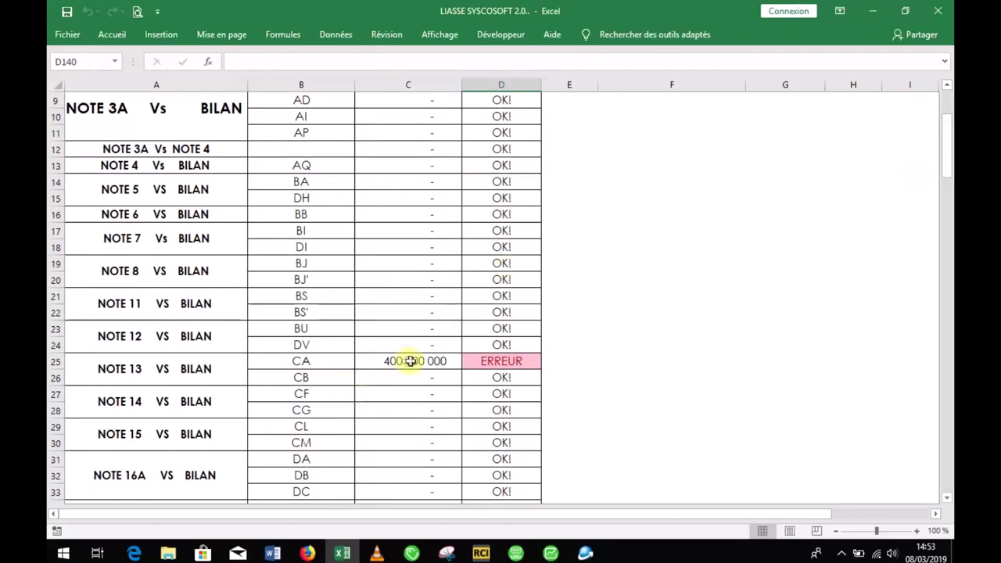
left_click_drag(943, 178, 945, 139)
left_click(745, 157)
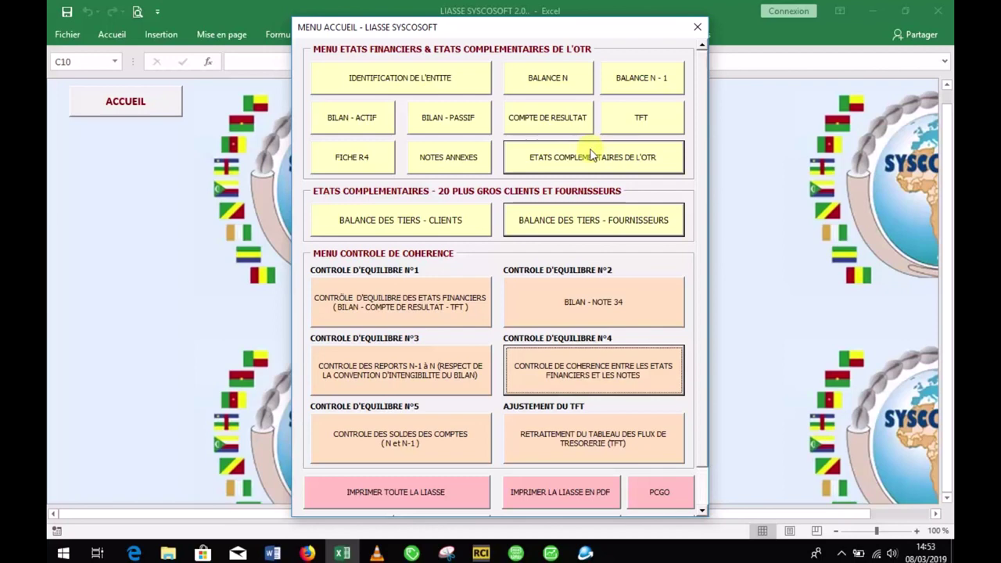
Step: In Note 13 Capital, enter a 10 000 nominal value in I10 and 10000 shares in G12
left_click(460, 162)
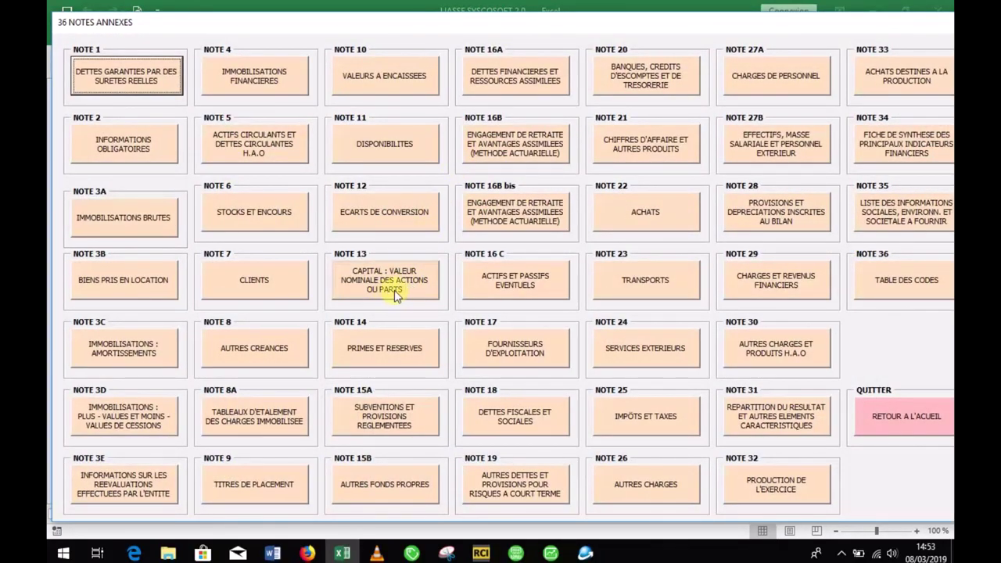
left_click(396, 294)
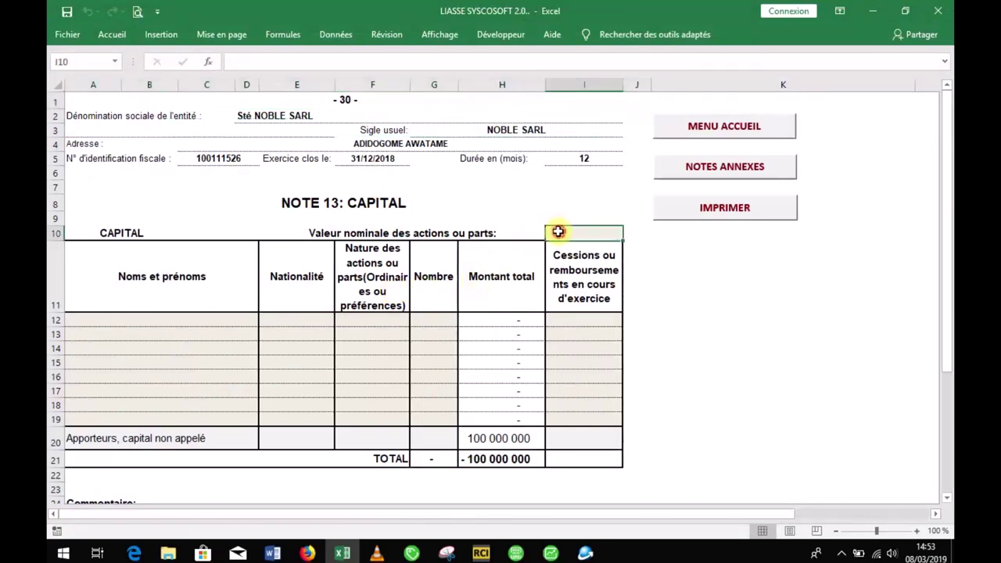
type("10000")
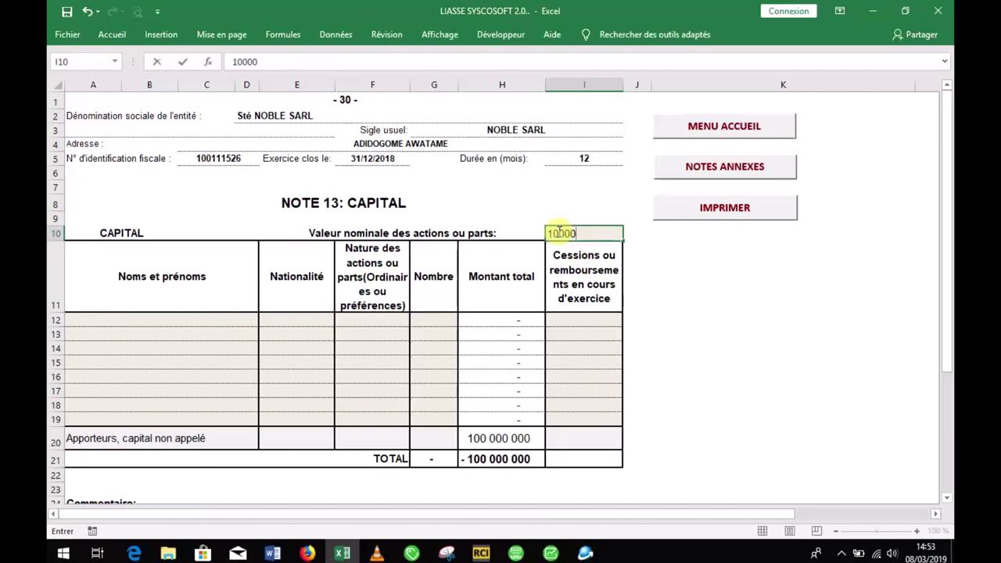
key("Return")
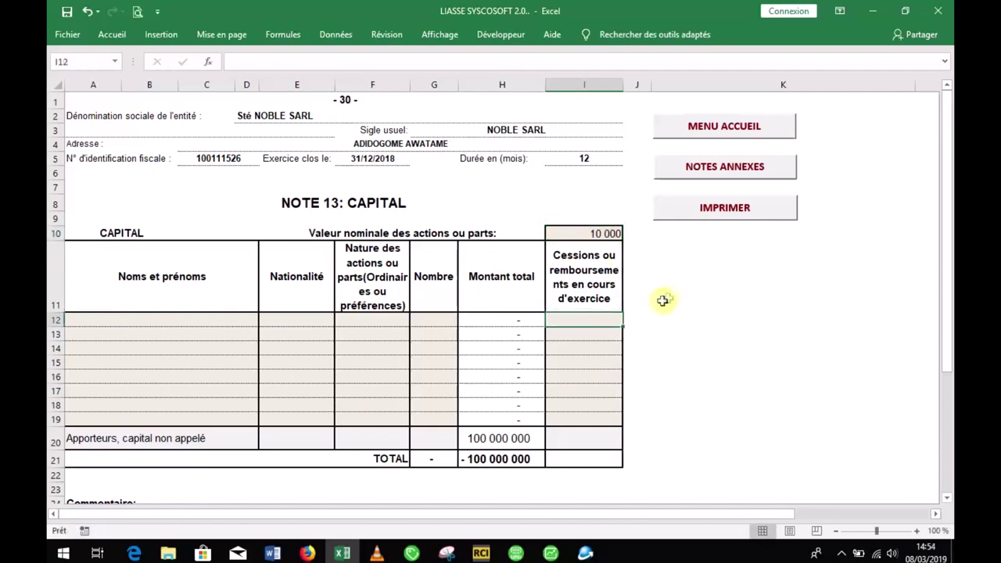
left_click(434, 317)
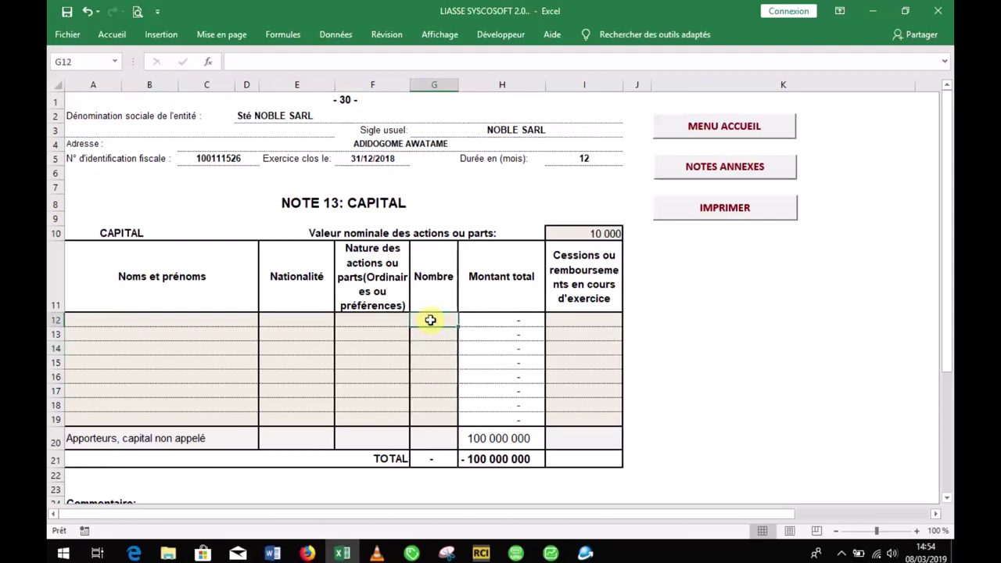
type("10000")
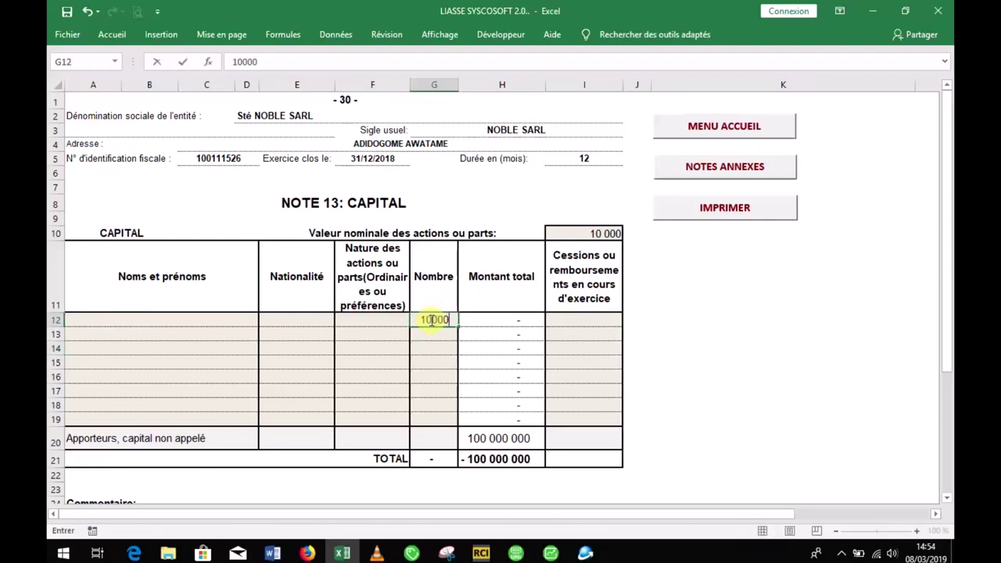
key("Return")
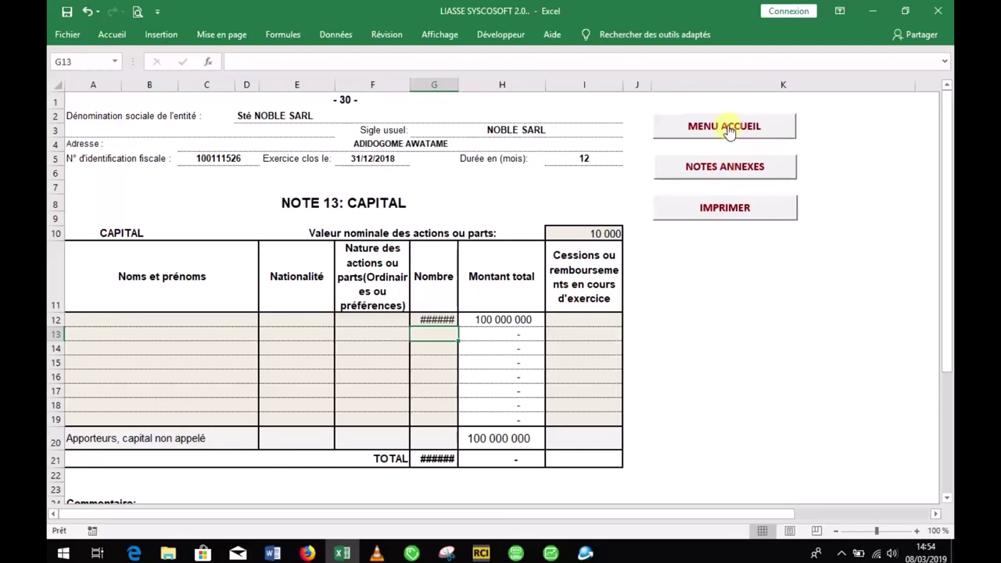
left_click(724, 127)
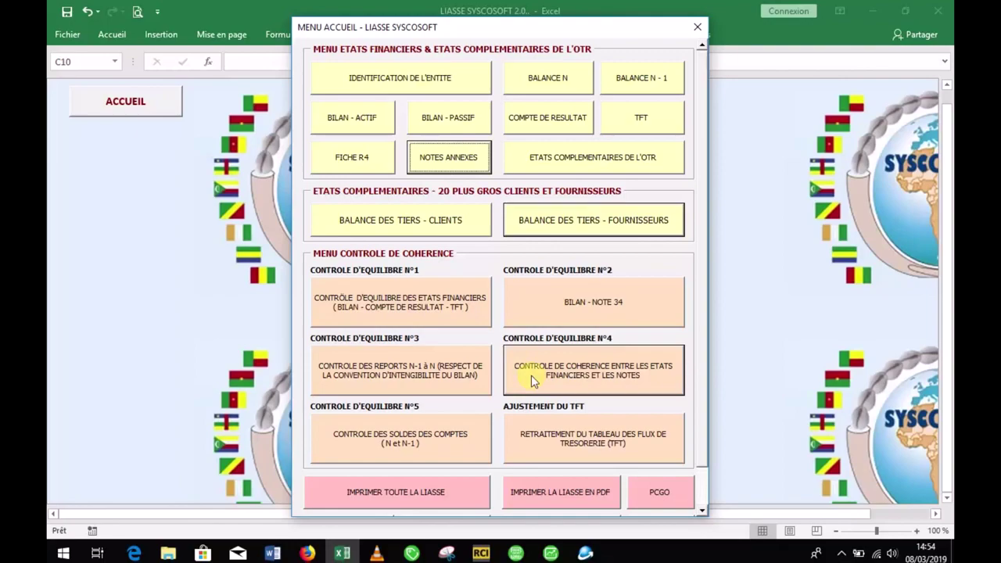
Step: Rerun the coherence test and confirm the Note 13 error is now 300 000 000
left_click(532, 381)
left_click_drag(948, 149, 950, 188)
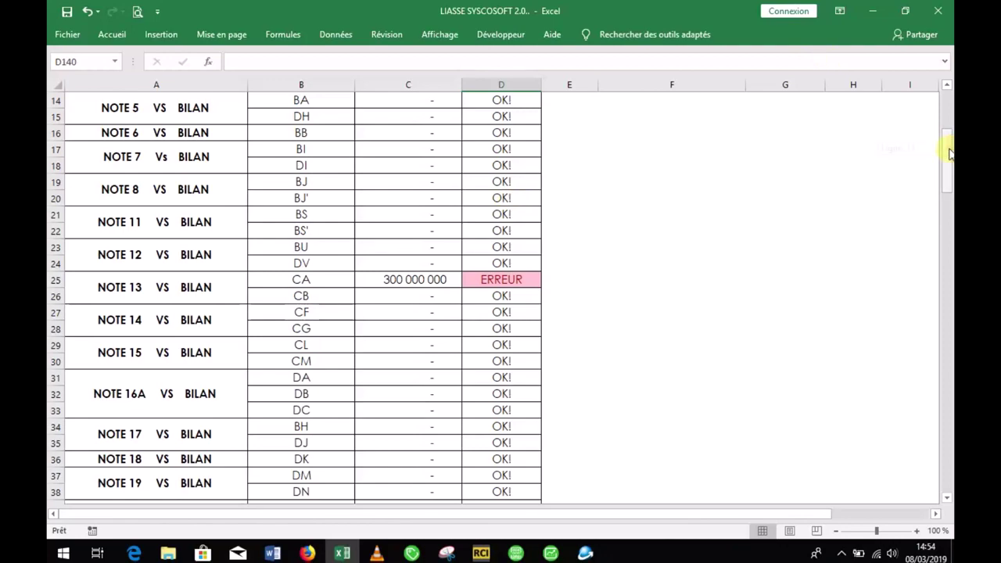
scroll(949, 153, "up", 4)
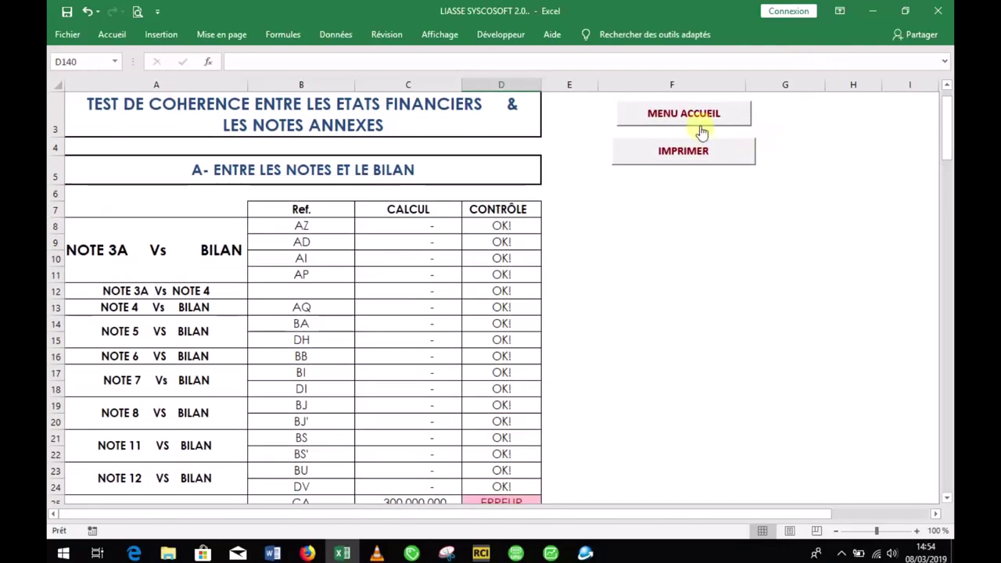
left_click(701, 128)
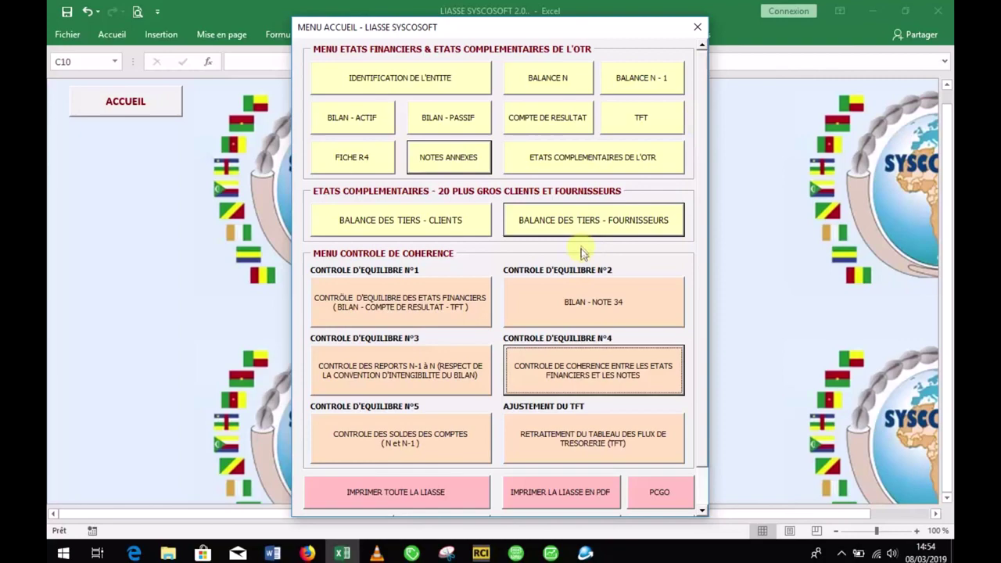
Step: In Note 13, enter share counts of 7 200 in G13 and 4 800 in G14
left_click(478, 166)
left_click(429, 276)
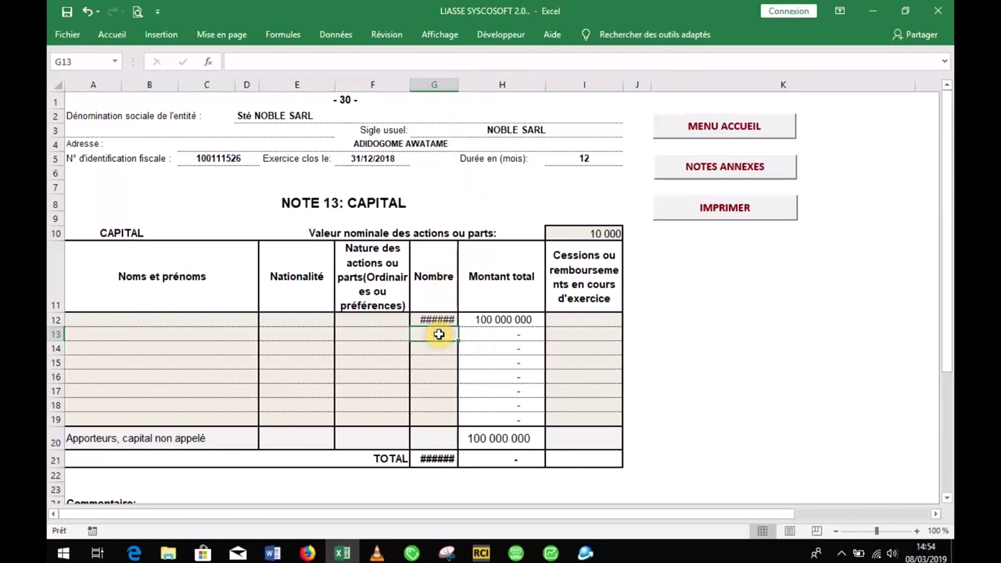
type("72")
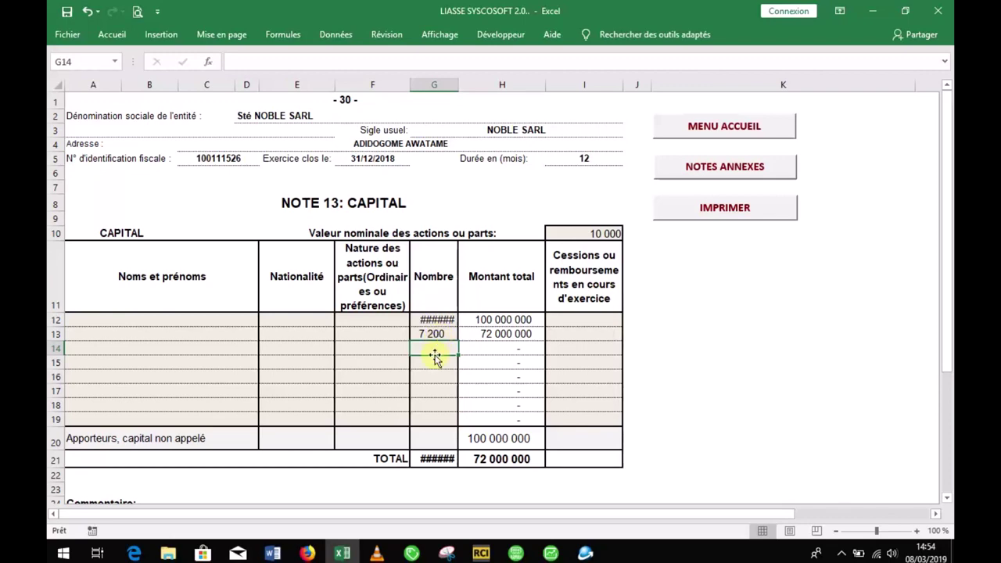
type("4800")
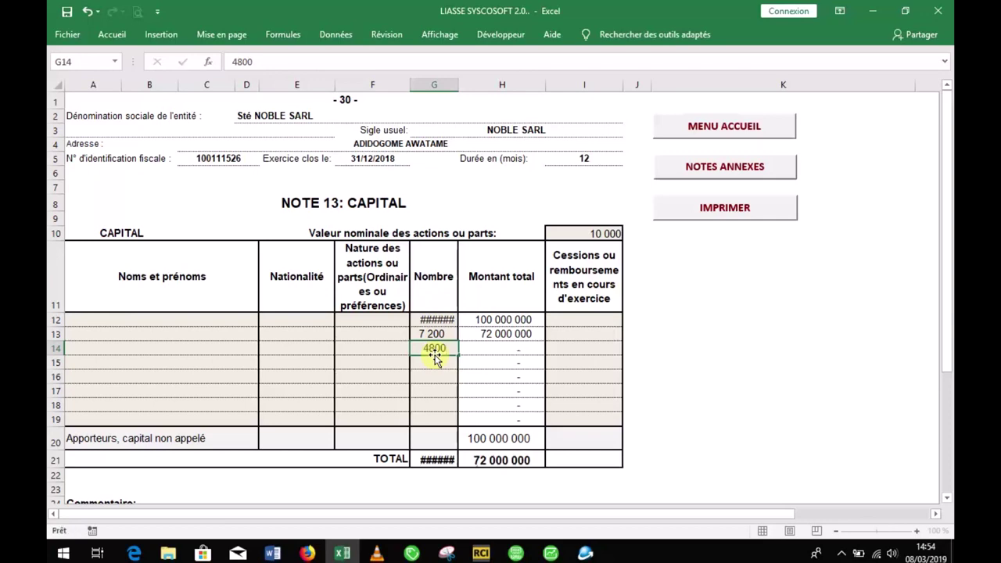
key("Return")
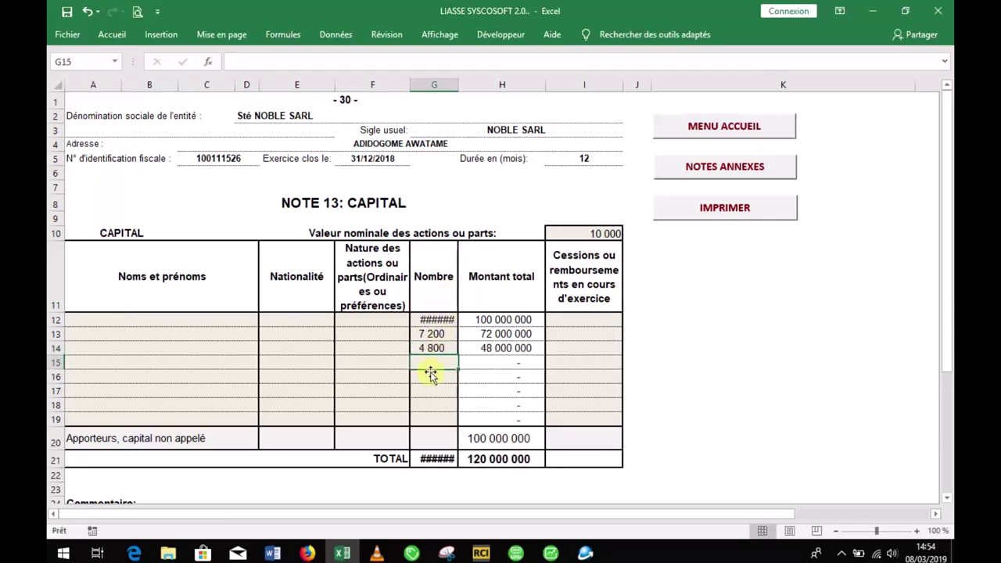
Step: Enter 5 000 shares in G16 and 2 200 shares in G15
left_click(431, 377)
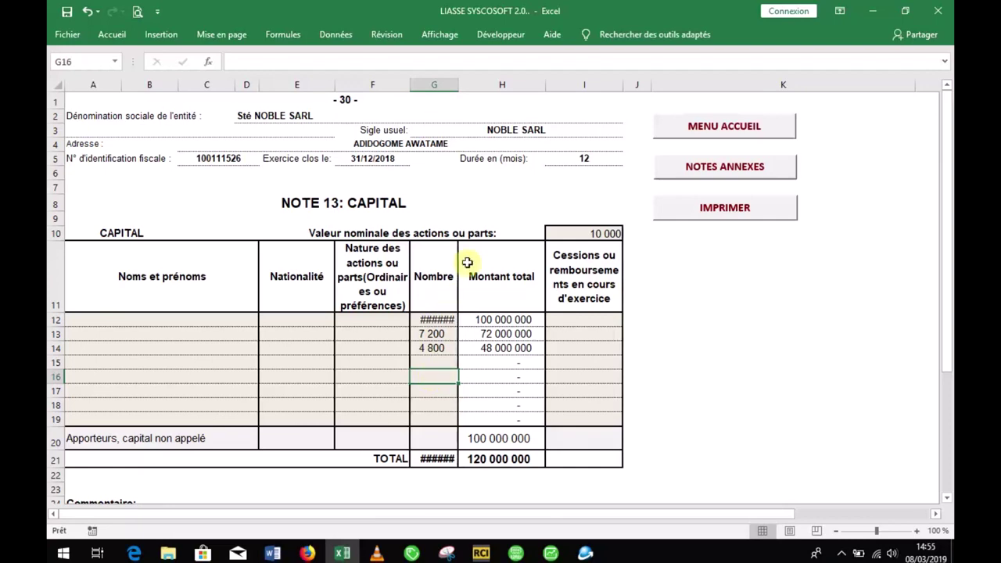
type("5000")
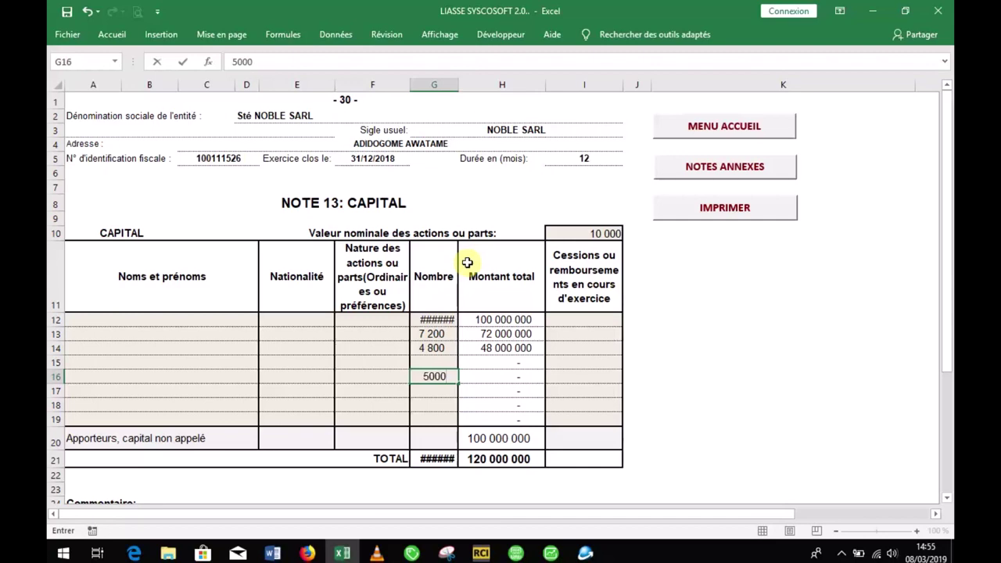
key("Return")
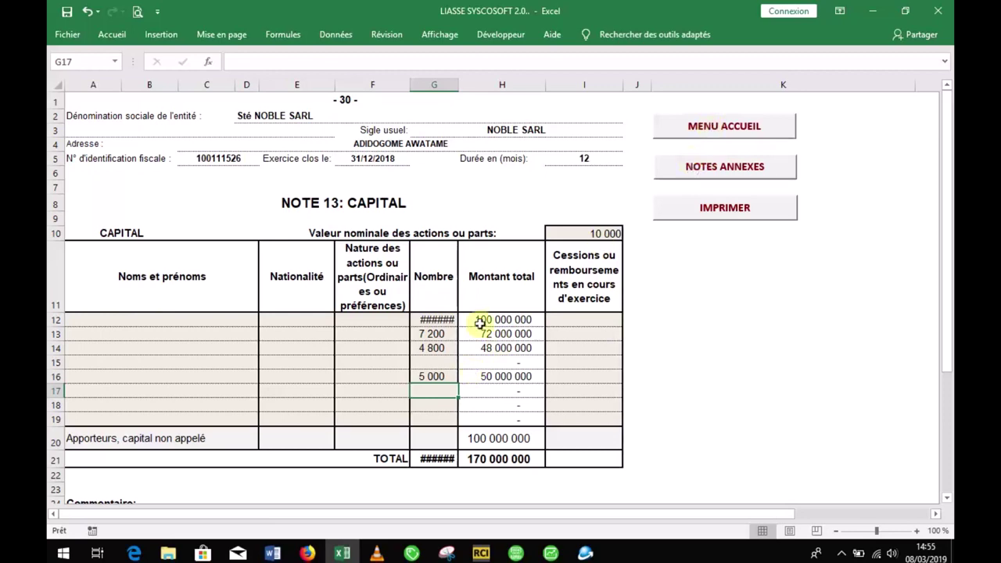
left_click(446, 364)
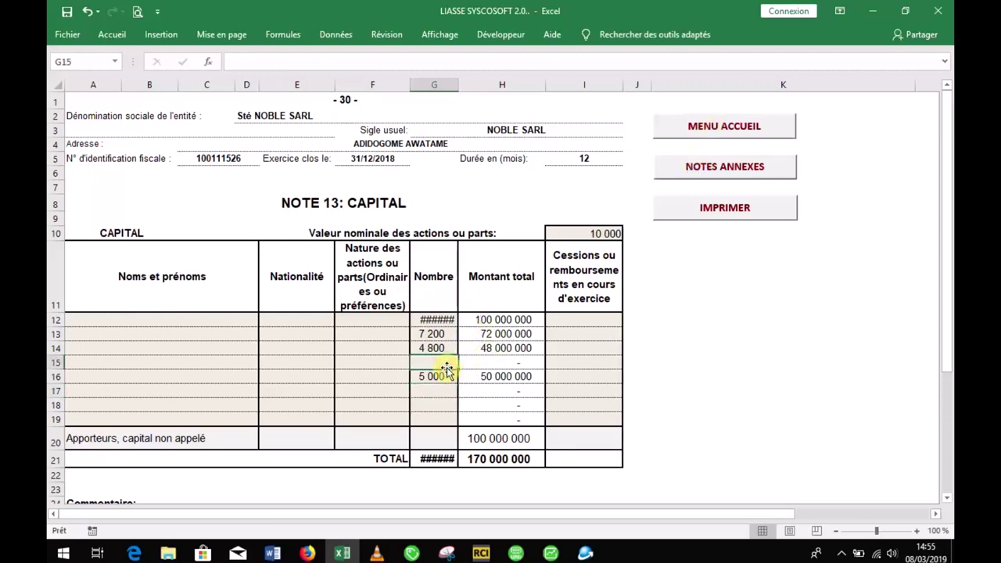
type("220")
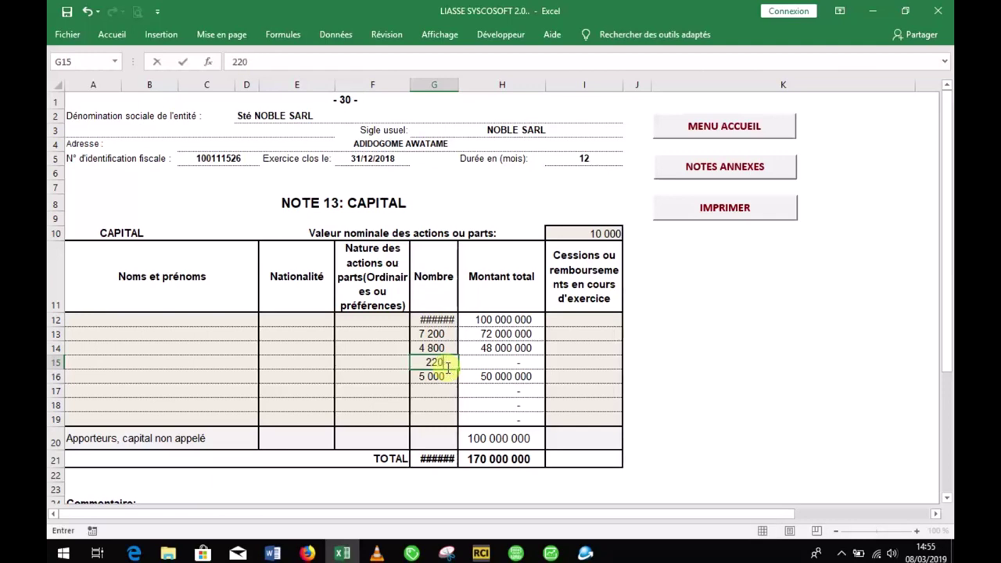
key("Return")
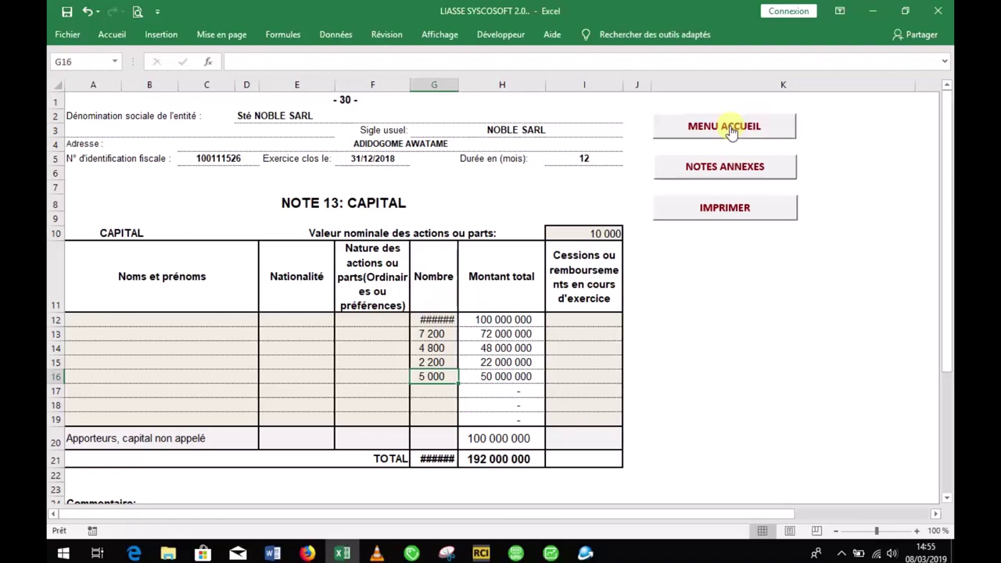
left_click(724, 127)
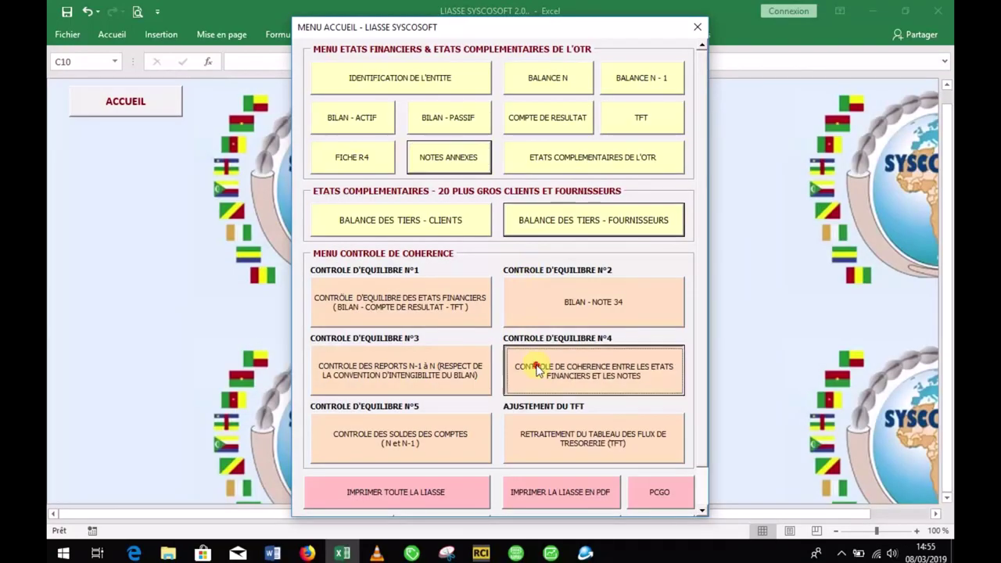
Step: Check the coherence test for the remaining Note 13 capital gap
left_click(536, 370)
left_click_drag(949, 160, 947, 159)
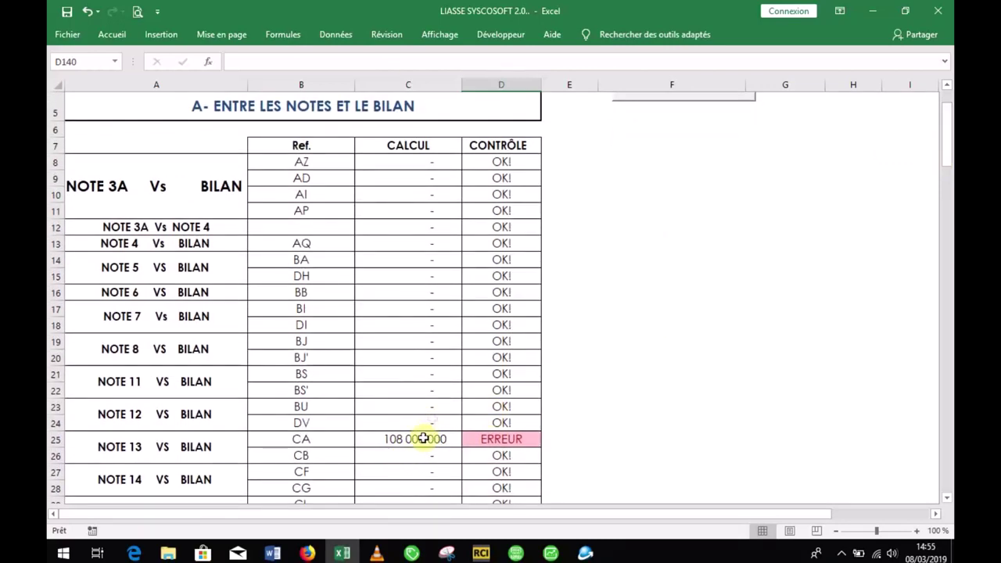
left_click_drag(948, 109, 947, 85)
left_click(706, 150)
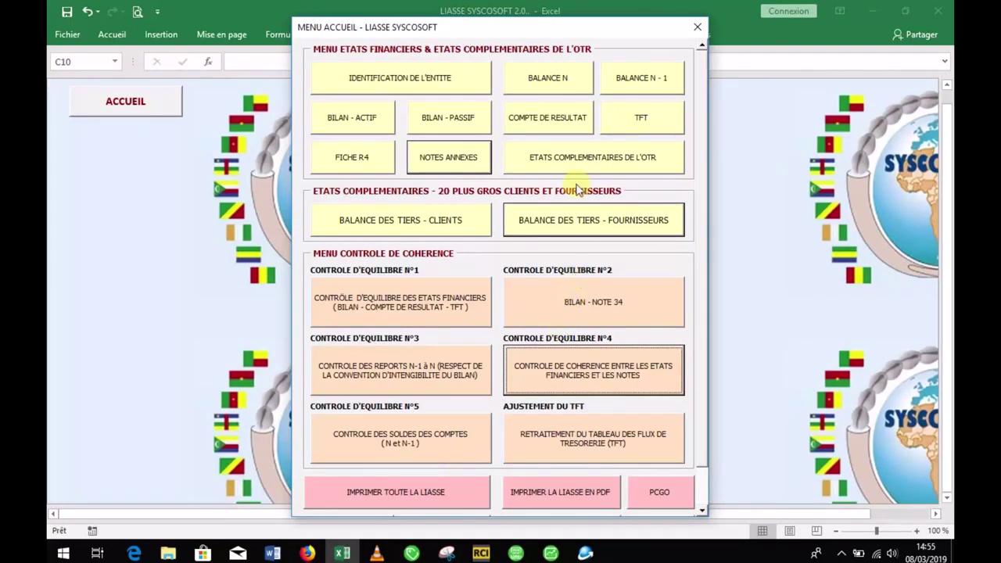
Step: Add 10 800 shares in Note 13 row 17, bringing capital to 300 000 000
left_click(441, 170)
left_click(404, 273)
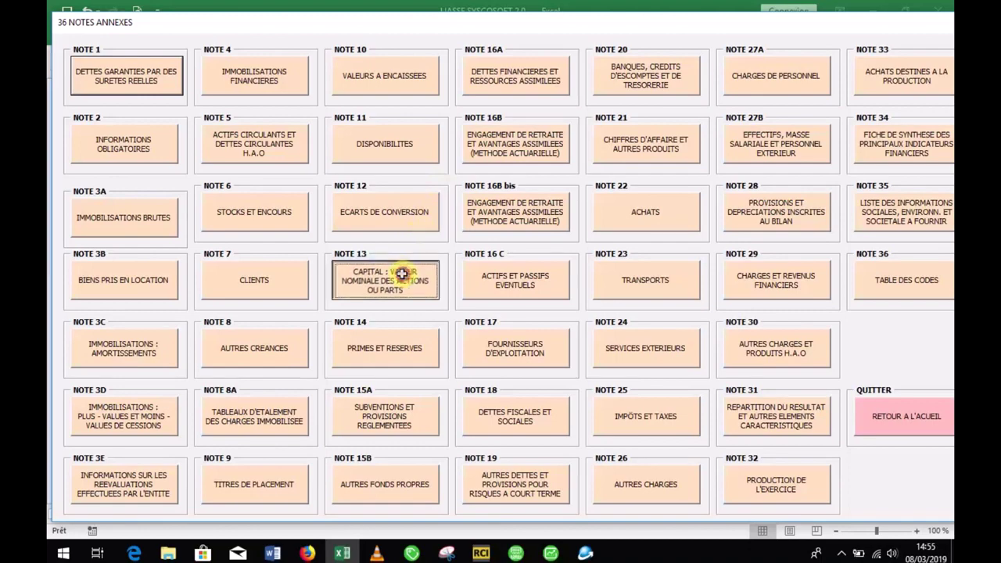
left_click(432, 391)
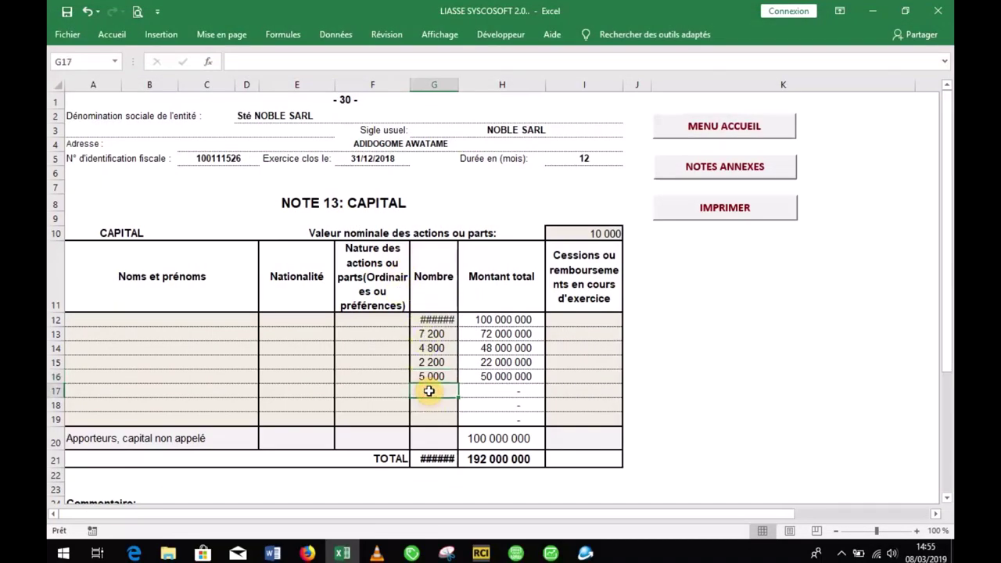
type("1")
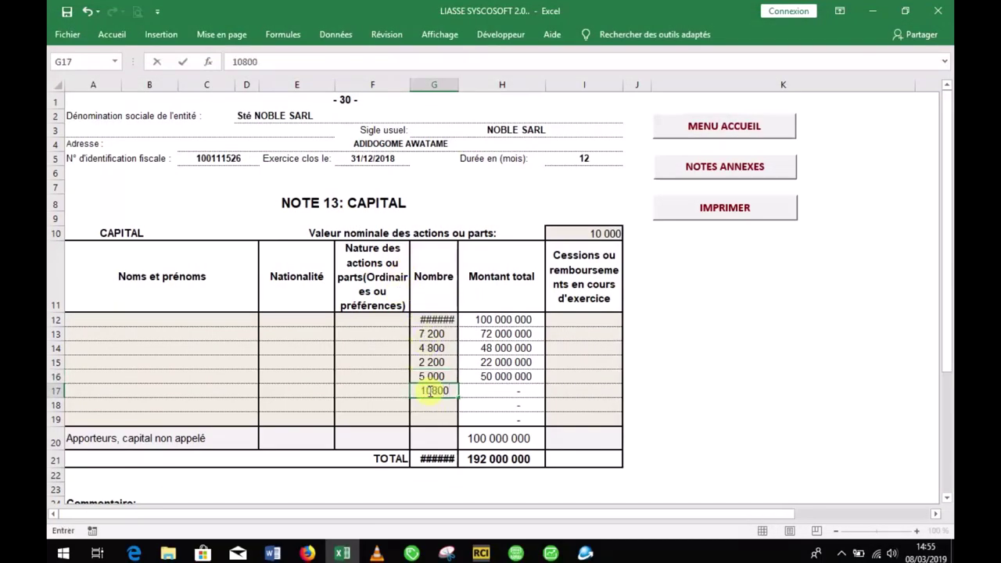
type("0800")
key("Return")
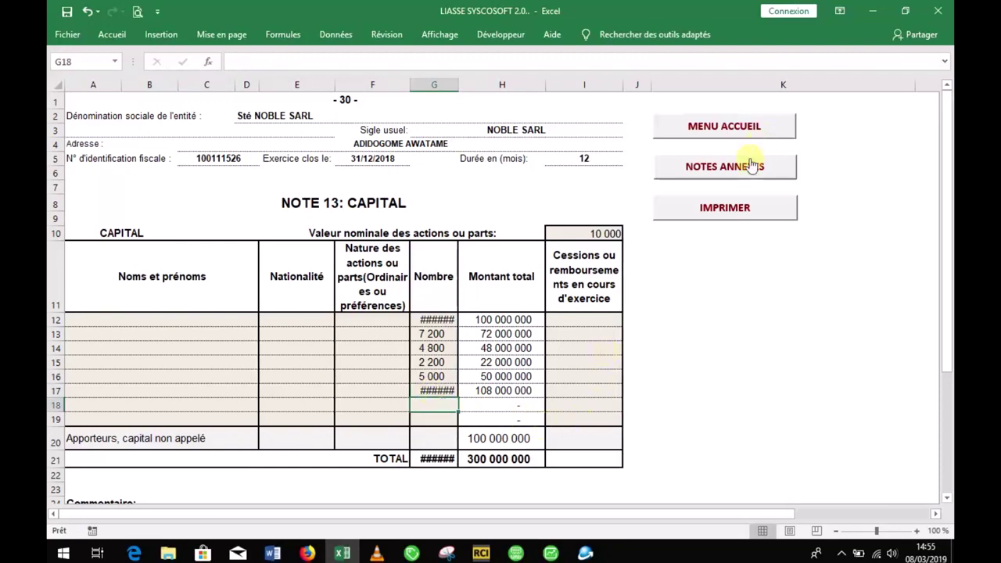
Step: Reopen the statements-versus-notes coherence test
left_click(751, 166)
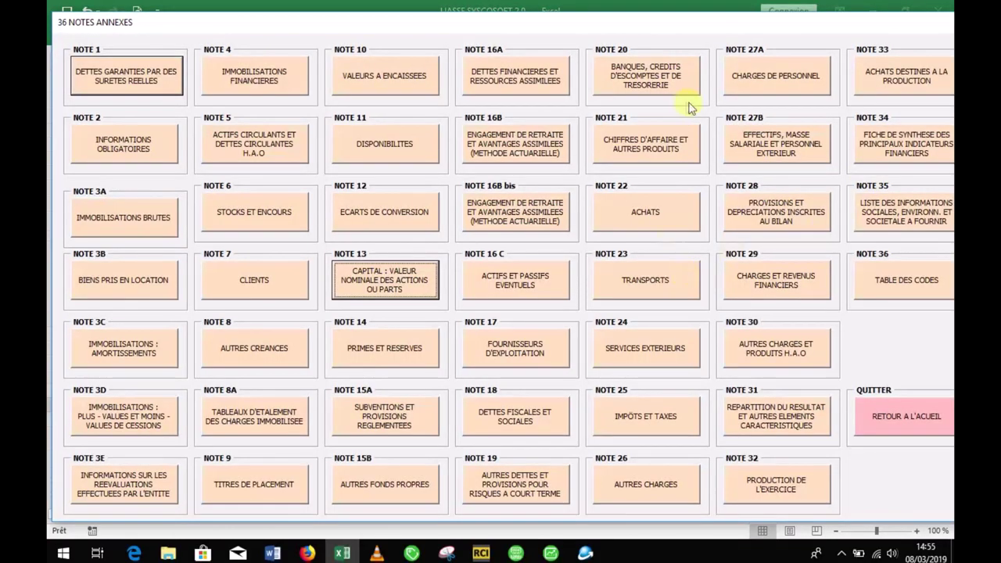
left_click(892, 415)
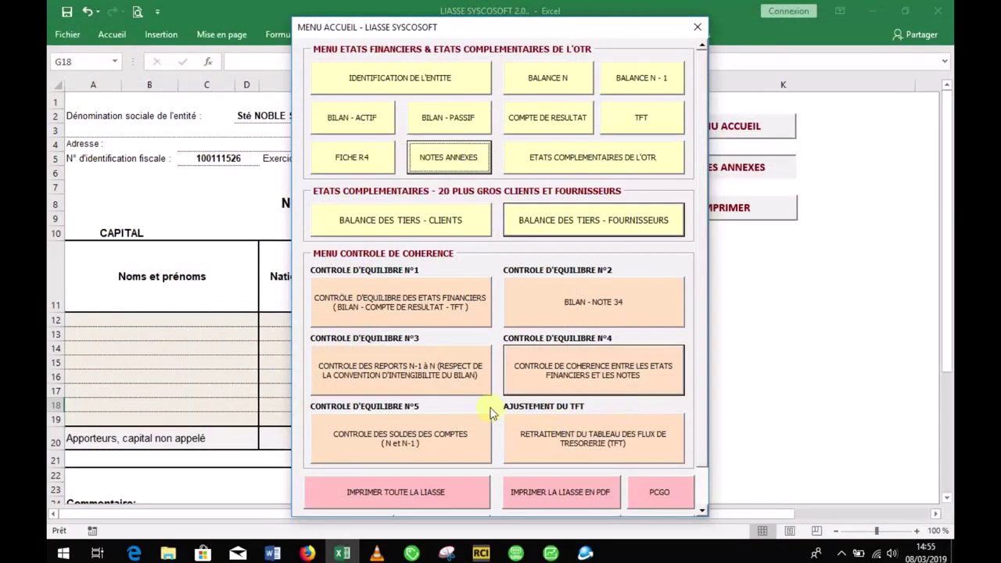
left_click(523, 365)
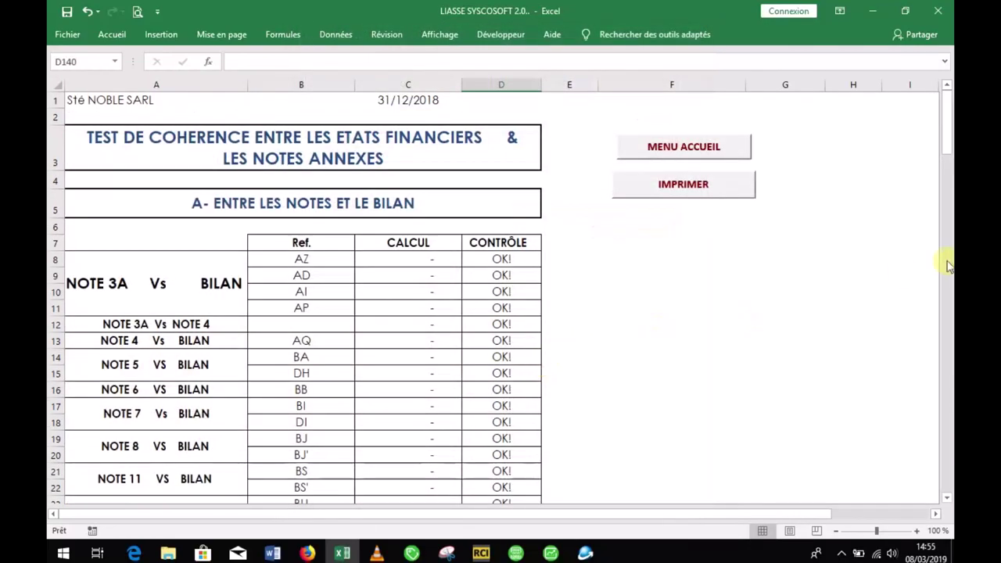
Step: Scroll the TEST DE COHERENCE to row 117: Note 13 OK, CA, LOYER and conversion gaps ERREUR
left_click_drag(945, 154, 904, 446)
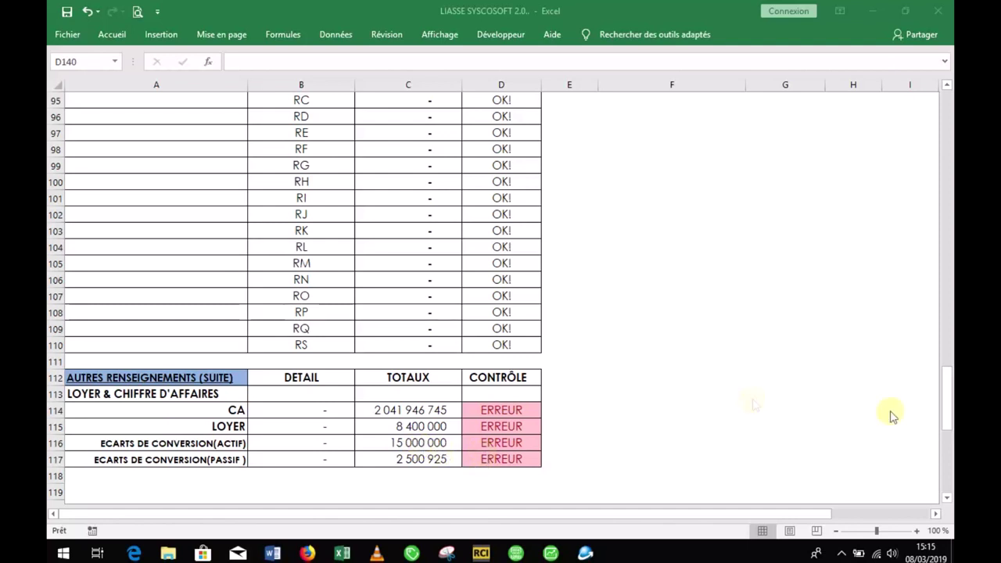
left_click(946, 406)
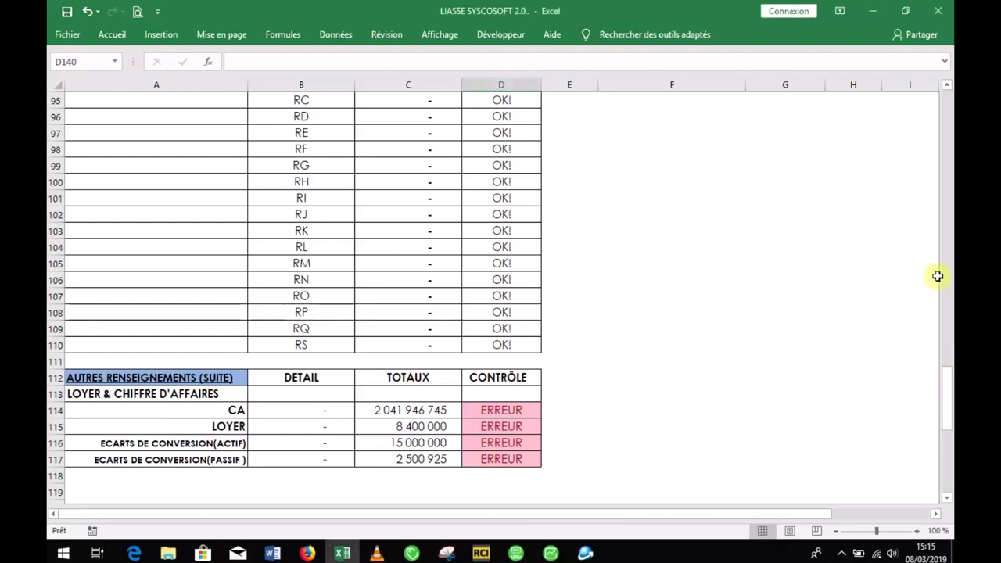
left_click_drag(950, 389, 946, 93)
left_click(740, 152)
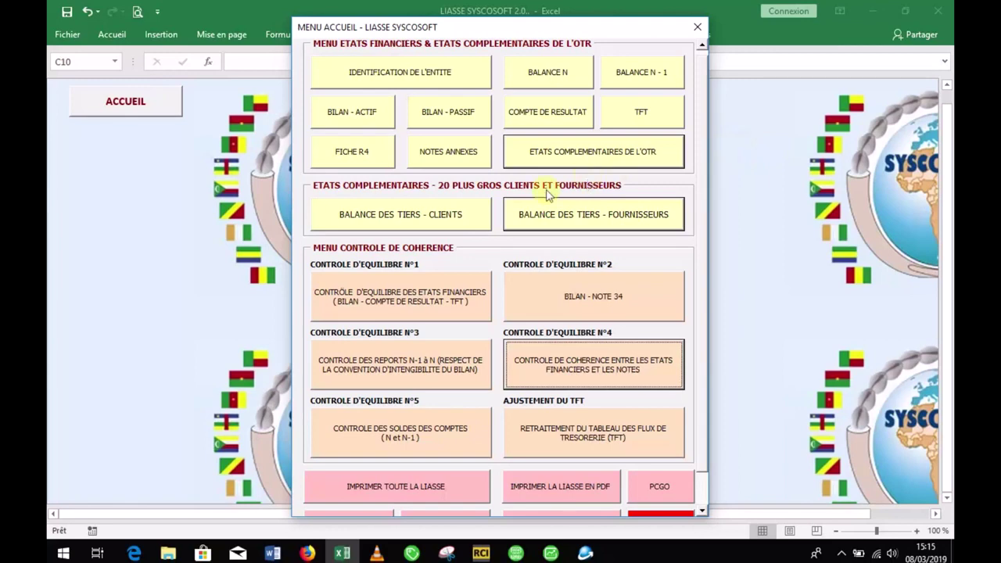
left_click(632, 154)
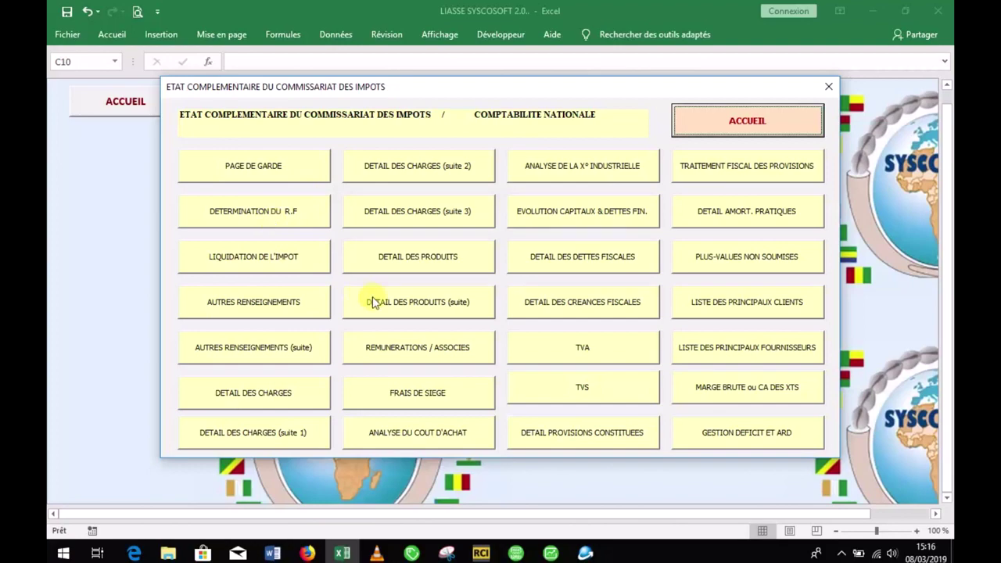
left_click(268, 358)
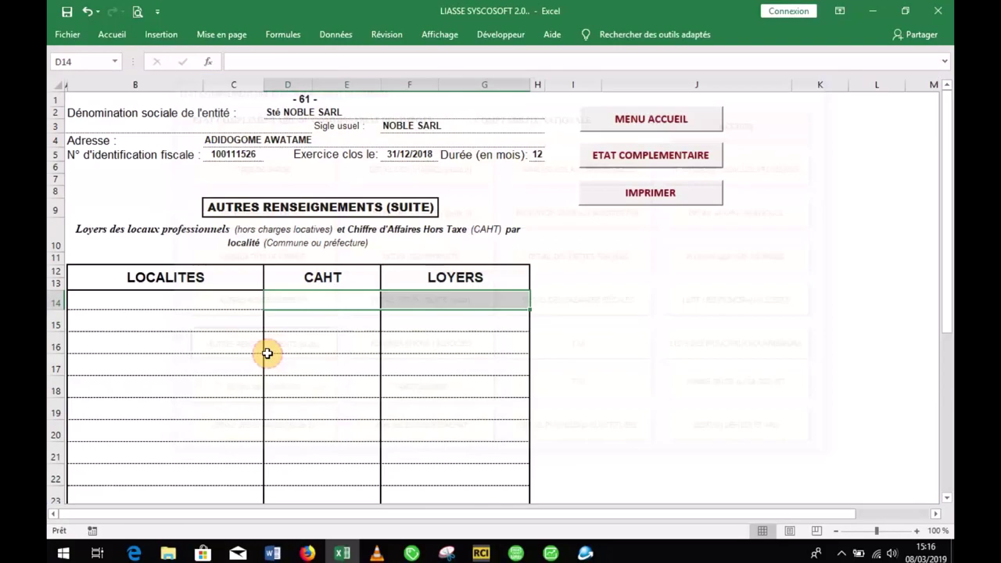
left_click(215, 305)
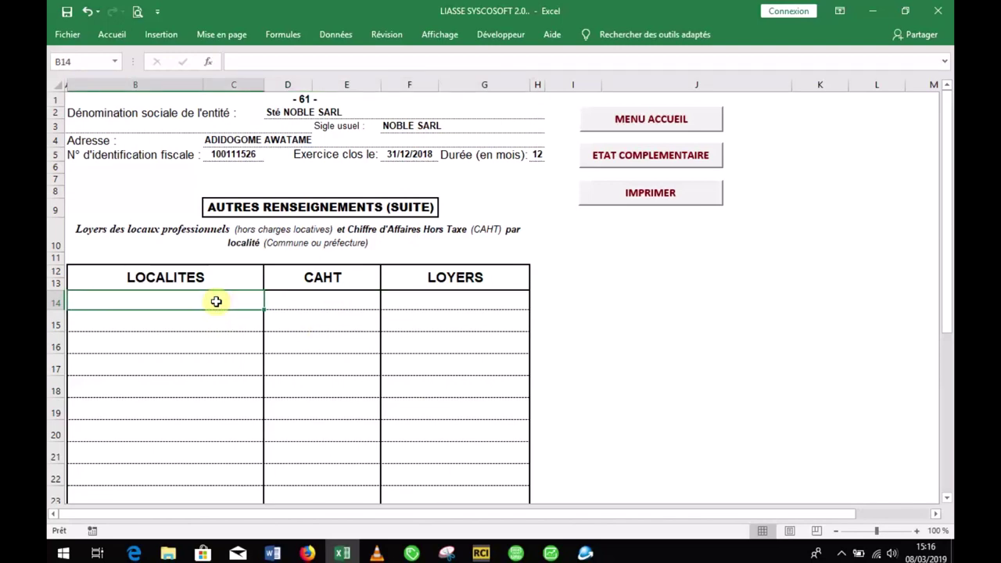
left_click(214, 322)
left_click(214, 354)
left_click(302, 314)
left_click(299, 344)
left_click(299, 384)
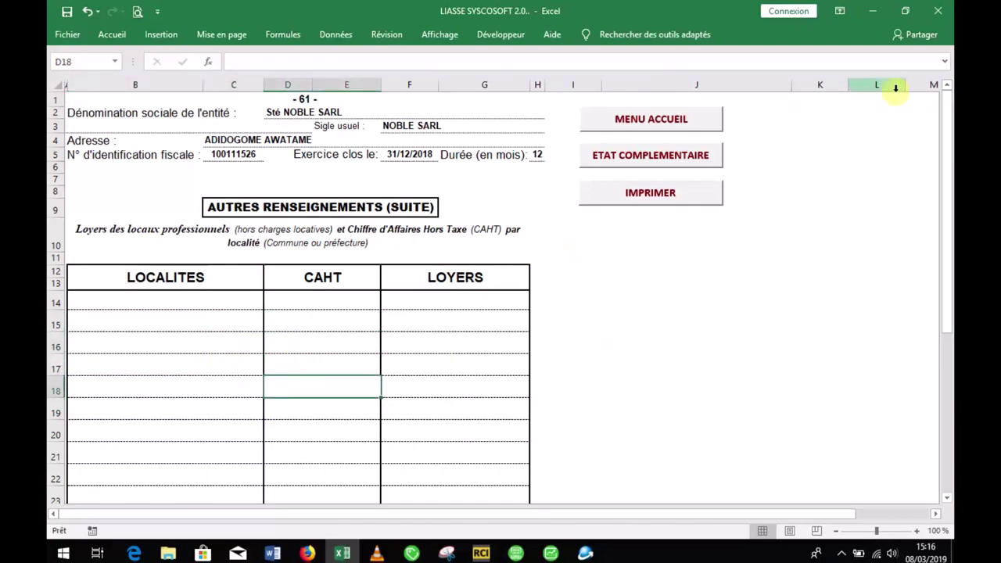
left_click_drag(949, 176, 950, 298)
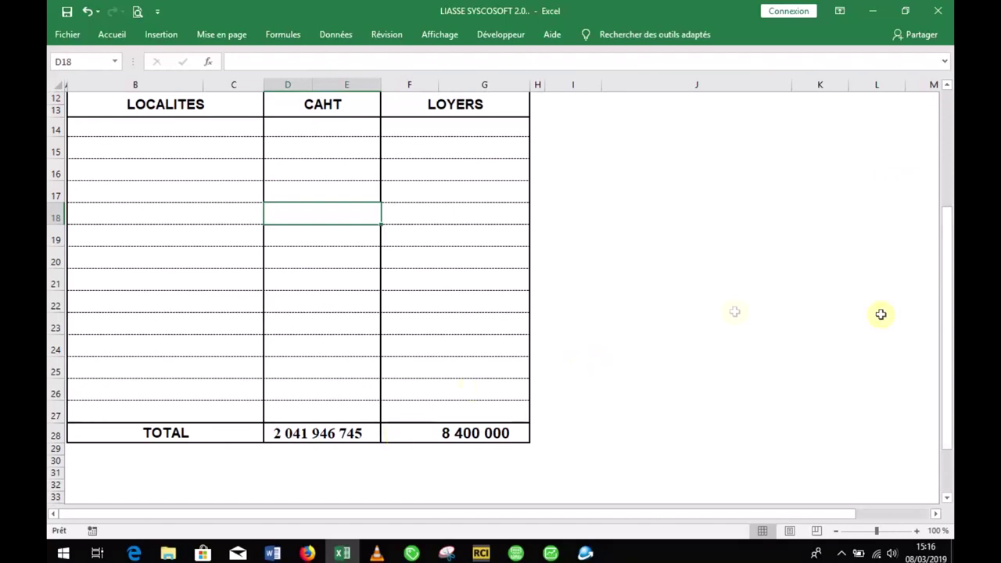
left_click_drag(949, 231, 947, 216)
left_click(313, 146)
left_click(315, 162)
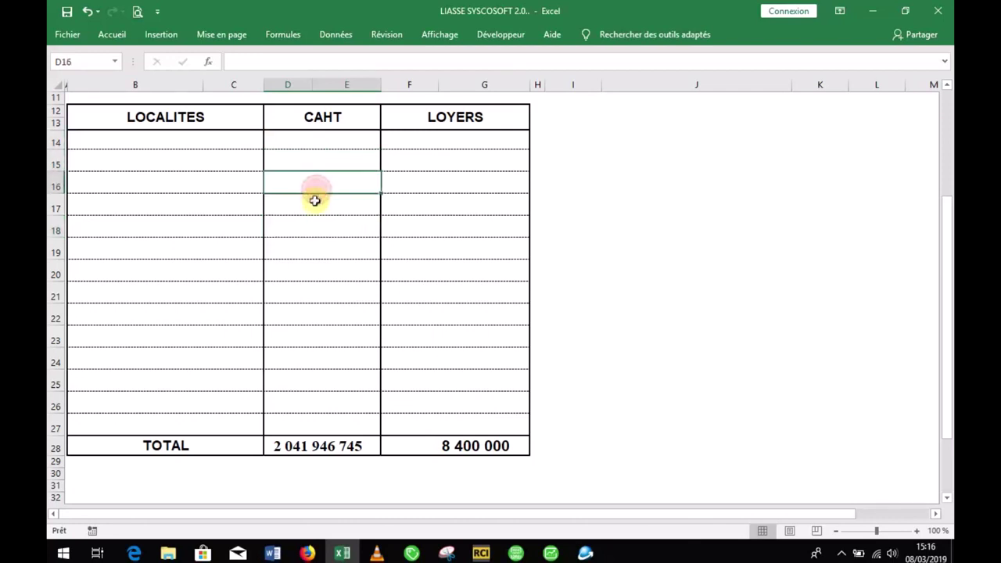
left_click_drag(313, 183, 313, 202)
left_click(317, 259)
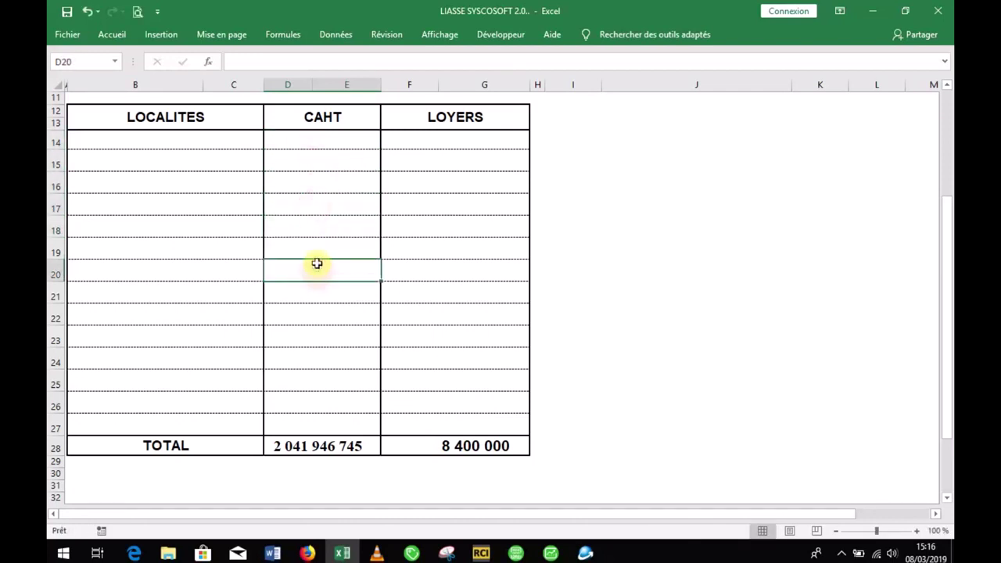
left_click(319, 219)
left_click(353, 138)
left_click(349, 188)
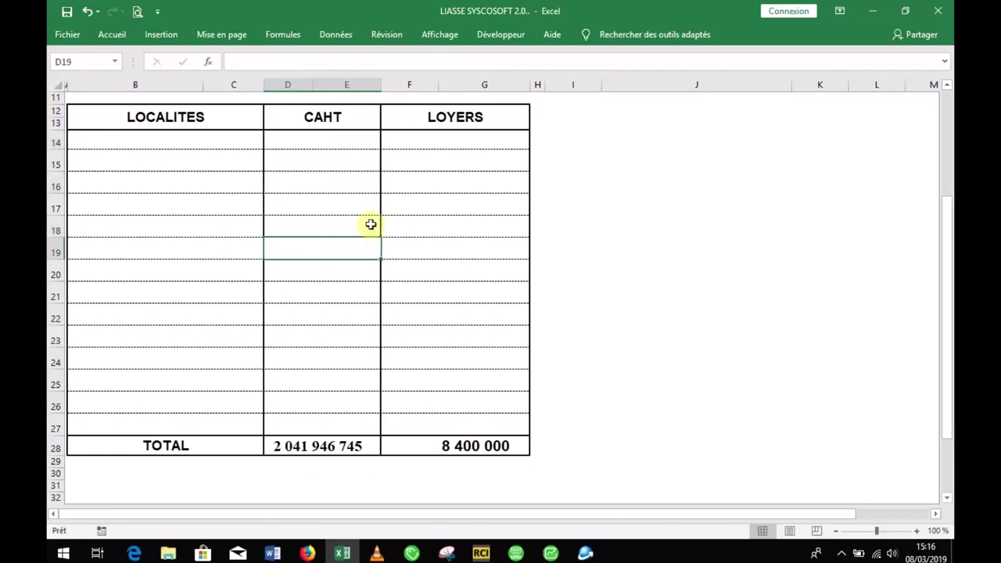
left_click(438, 163)
left_click(439, 188)
left_click(426, 224)
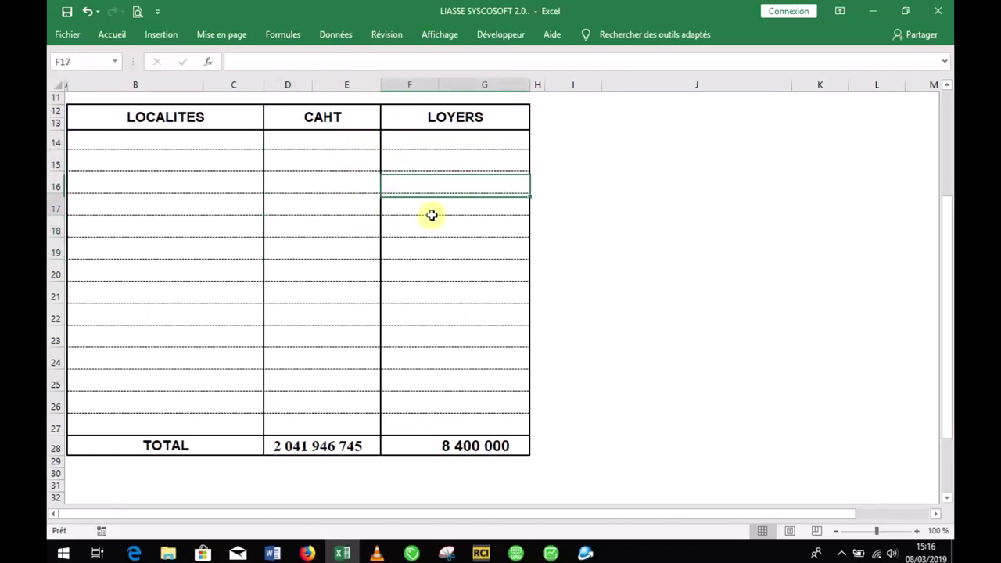
left_click(354, 141)
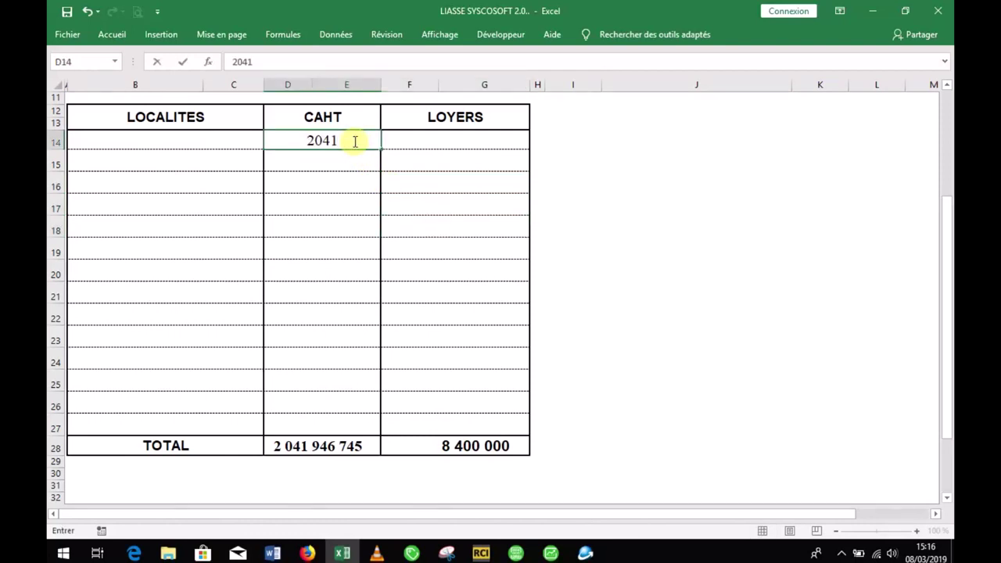
key("Return")
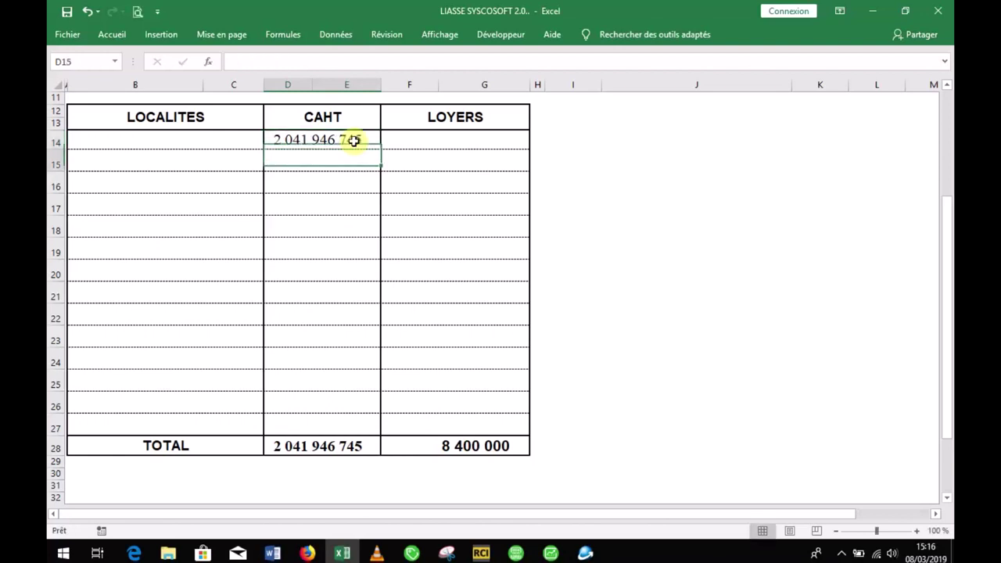
left_click(448, 140)
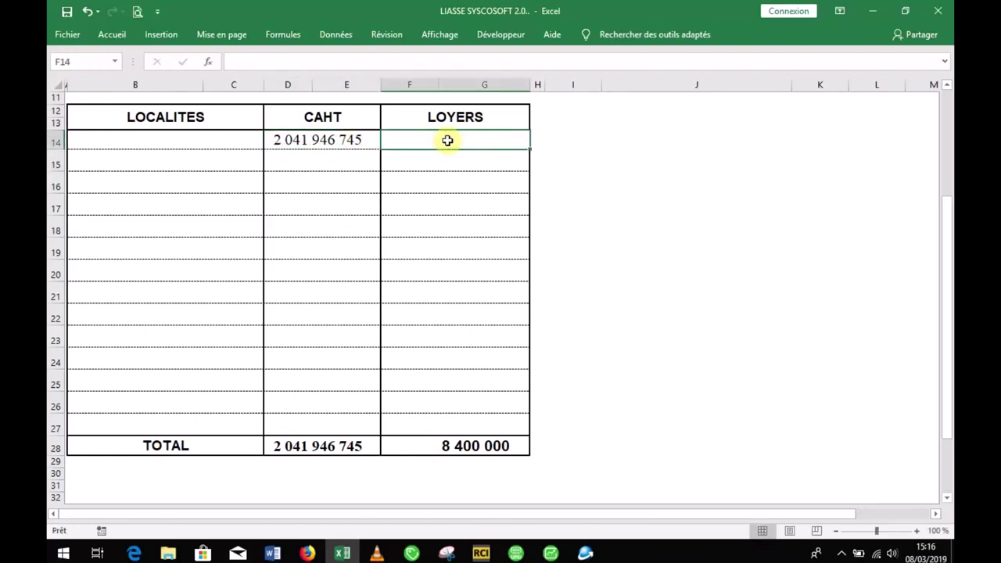
type("8400000")
left_click(453, 200)
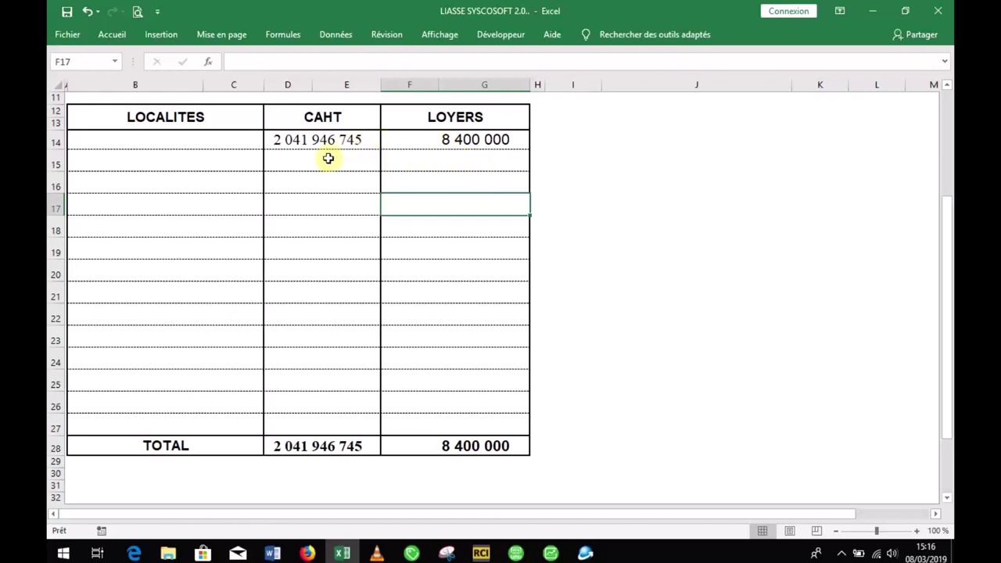
Step: Enter the locality adidogome in cell B14 of the rents table
left_click(224, 135)
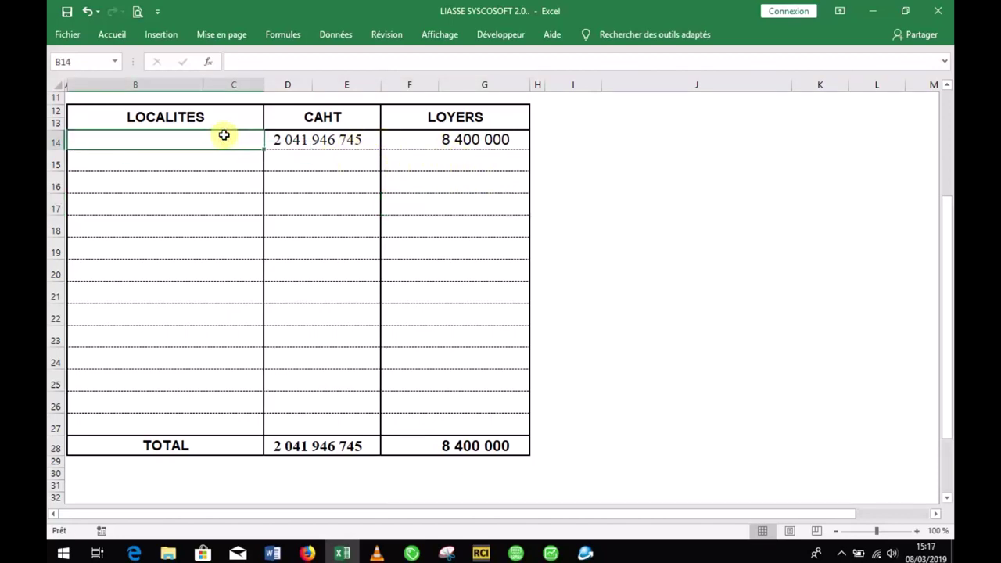
type("adidogome")
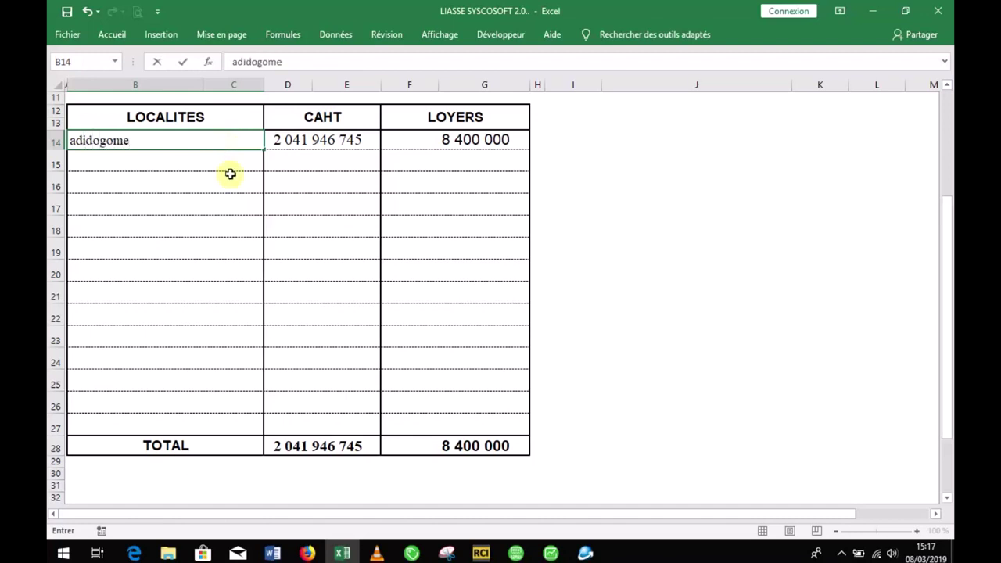
left_click(205, 164)
left_click(200, 202)
left_click(200, 209)
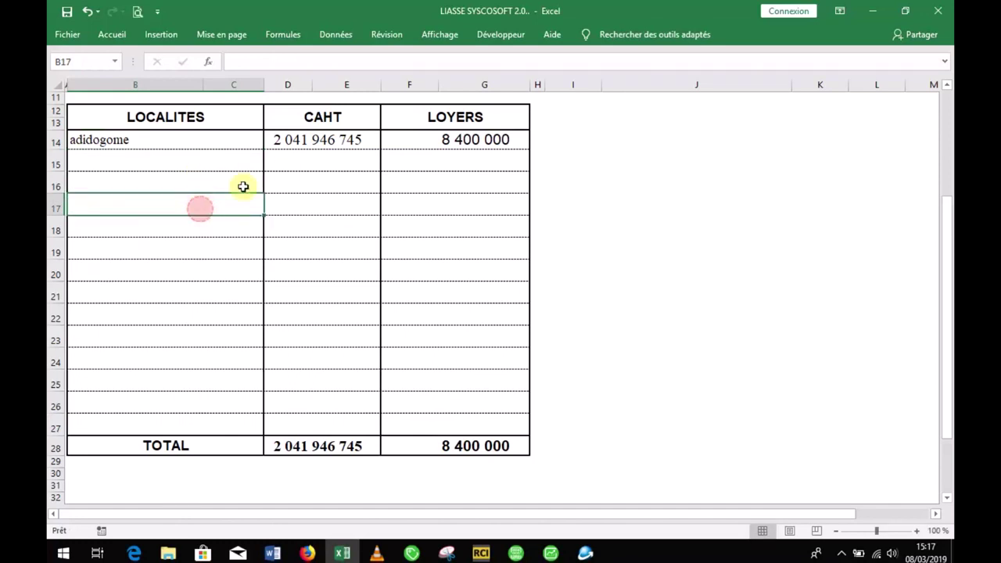
Step: Click through cells of the rents table, then scroll back to the top of the sheet
left_click(291, 168)
left_click(289, 199)
left_click(288, 250)
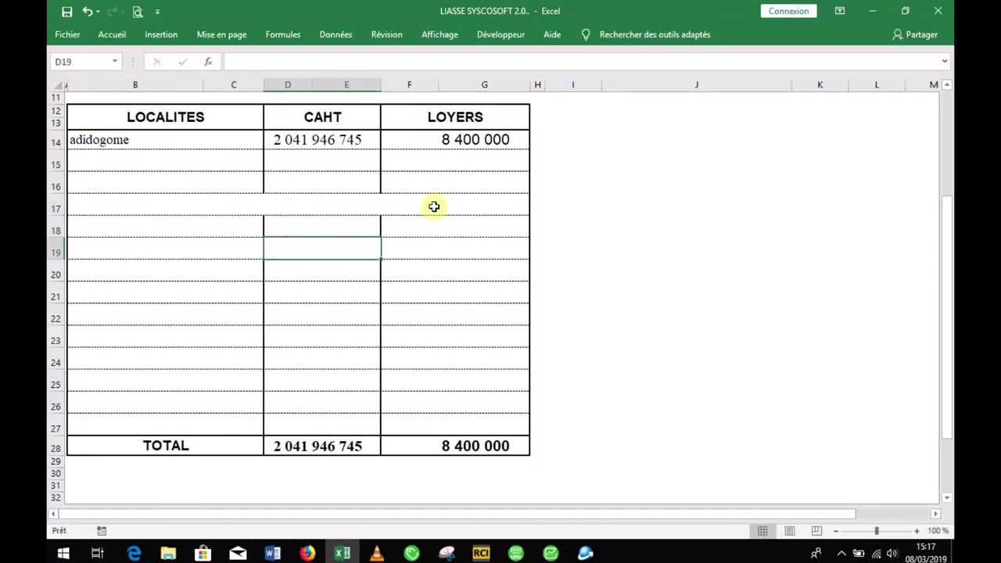
left_click(472, 162)
left_click(475, 181)
left_click(479, 207)
left_click(481, 229)
left_click(487, 202)
left_click(485, 180)
left_click(486, 207)
left_click(483, 186)
left_click(483, 209)
left_click(479, 227)
left_click(475, 242)
left_click(476, 202)
left_click(475, 176)
left_click(362, 183)
left_click(365, 205)
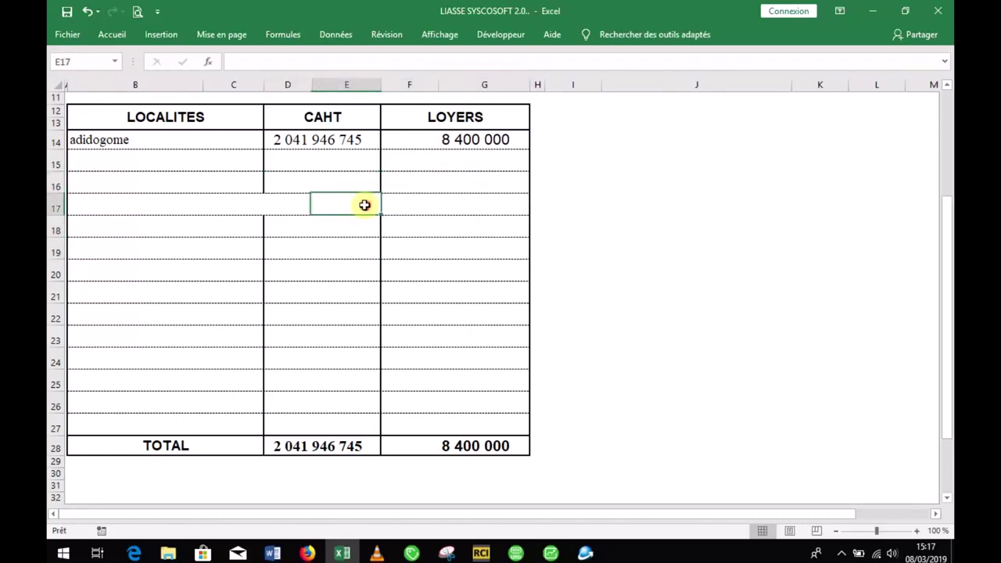
left_click(351, 249)
left_click(341, 187)
left_click(356, 202)
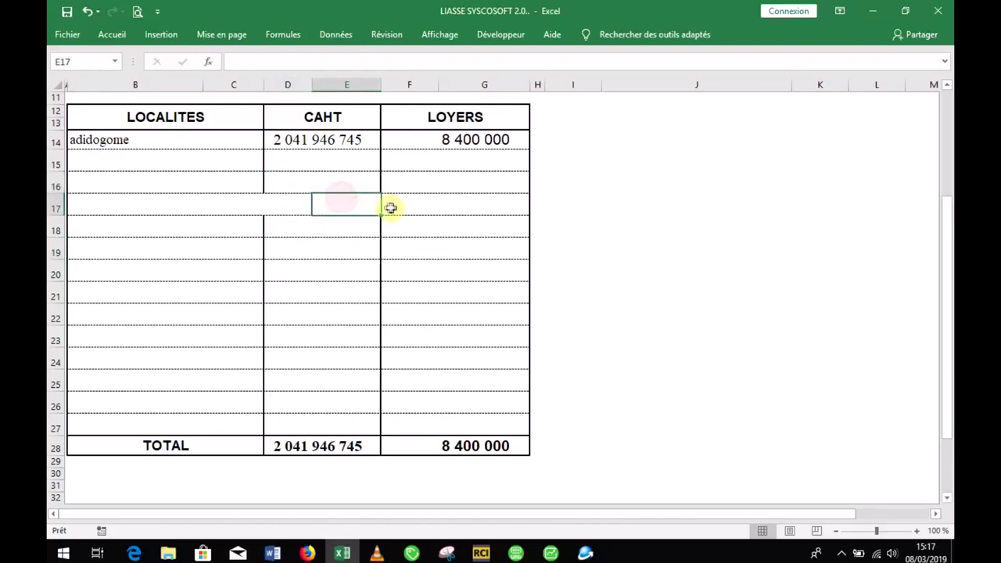
left_click(440, 222)
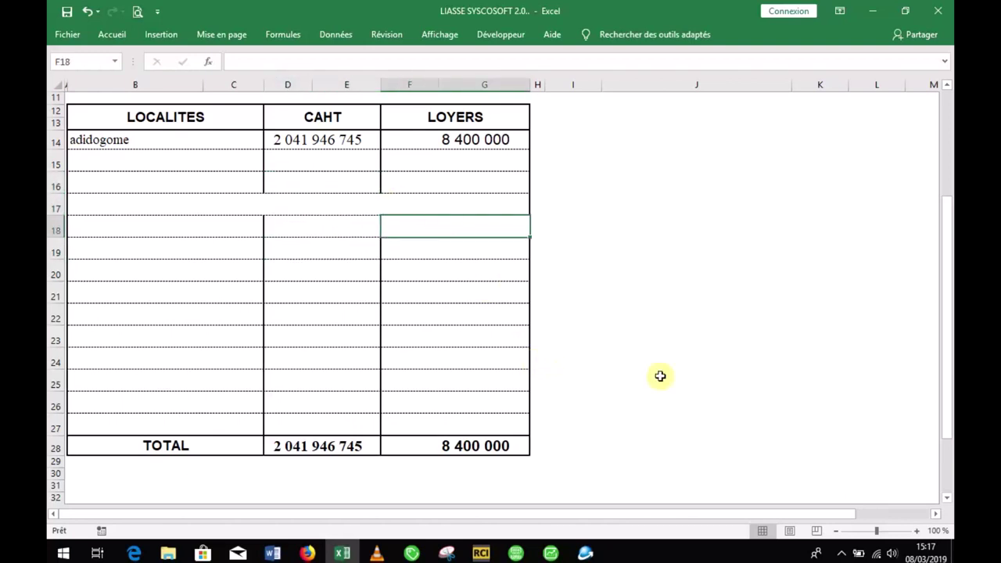
left_click_drag(945, 328, 947, 149)
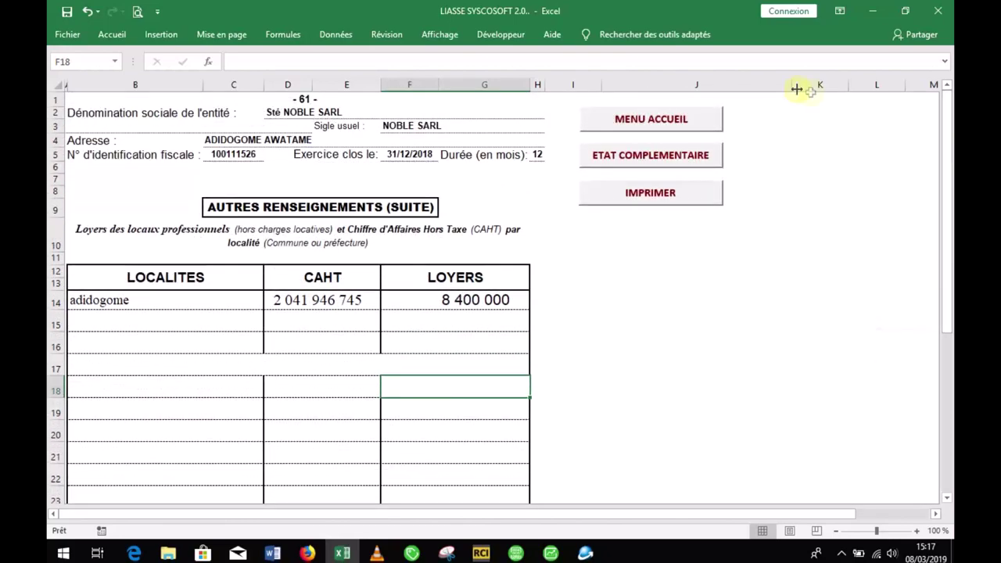
Step: Run CONTRÔLE D'EQUILIBRE N°4: CA and LOYER read OK, conversion differences read ERREUR
left_click(686, 122)
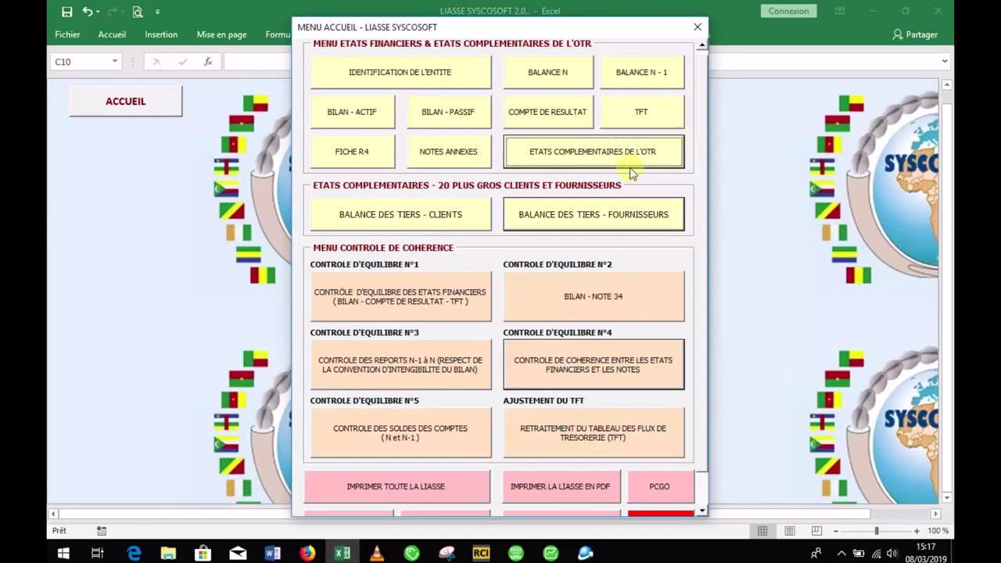
left_click(518, 373)
left_click_drag(947, 130, 943, 422)
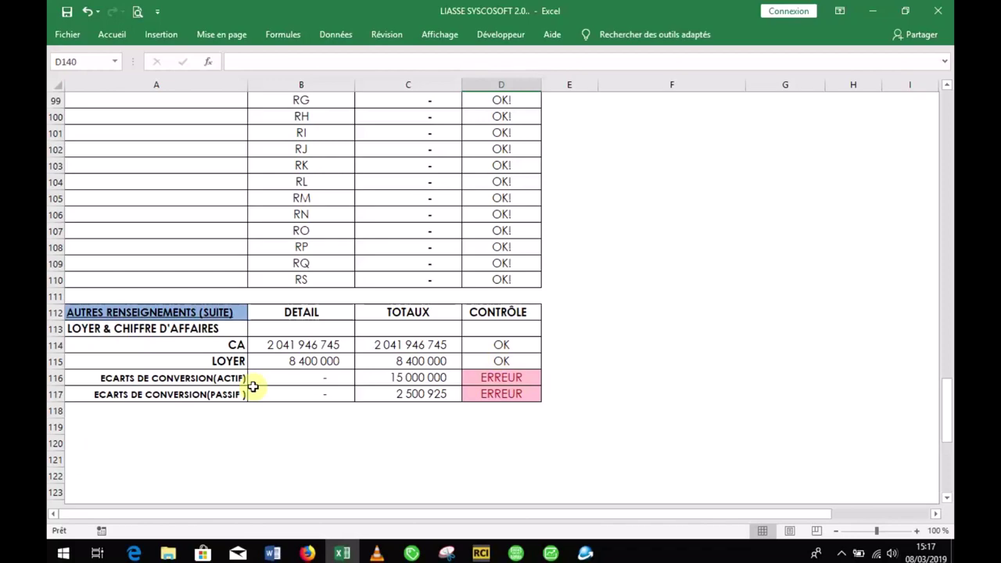
left_click_drag(946, 401, 945, 117)
Step: Open Note 12 on conversion differences from the annex notes list and review its rows
left_click(722, 157)
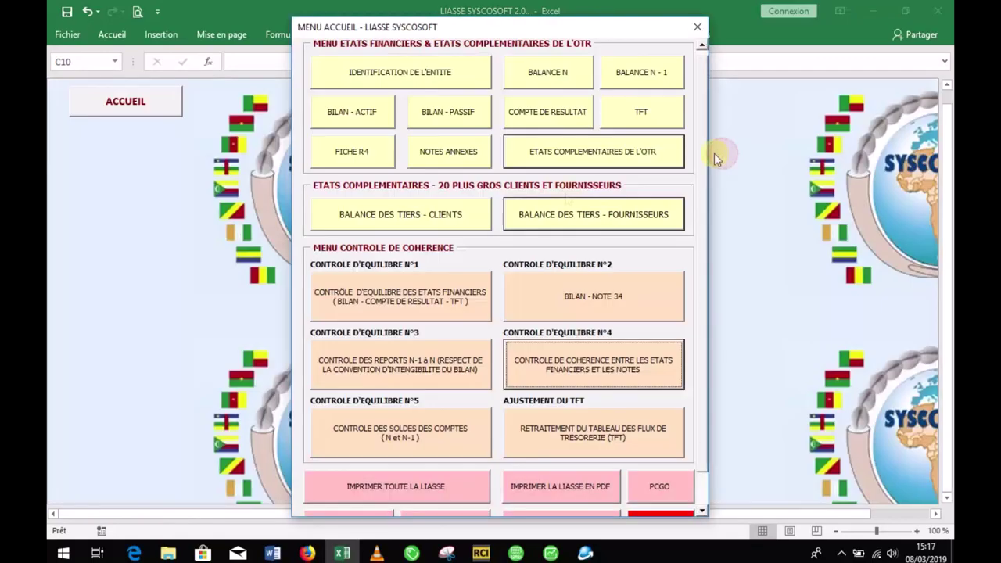
left_click(459, 153)
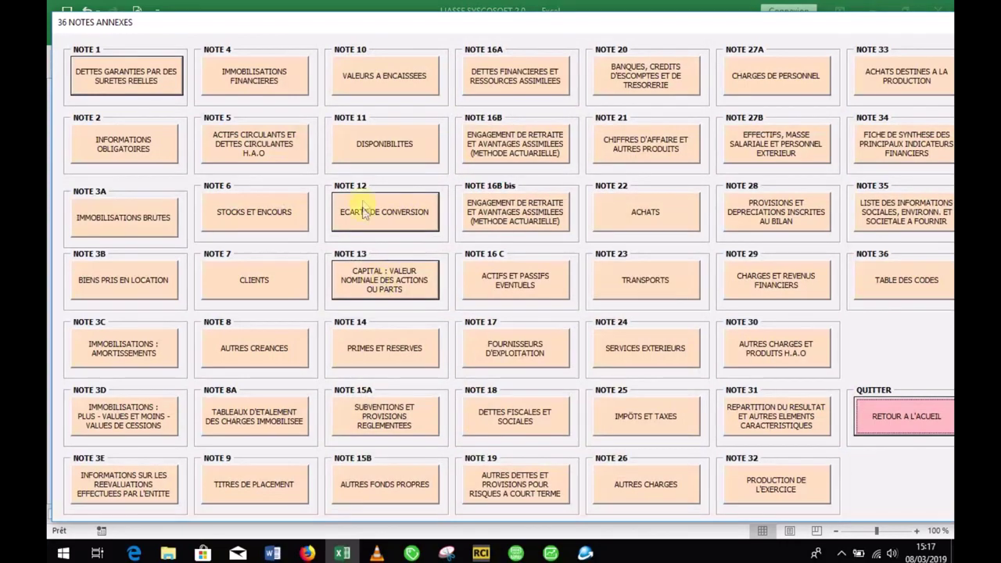
left_click(364, 213)
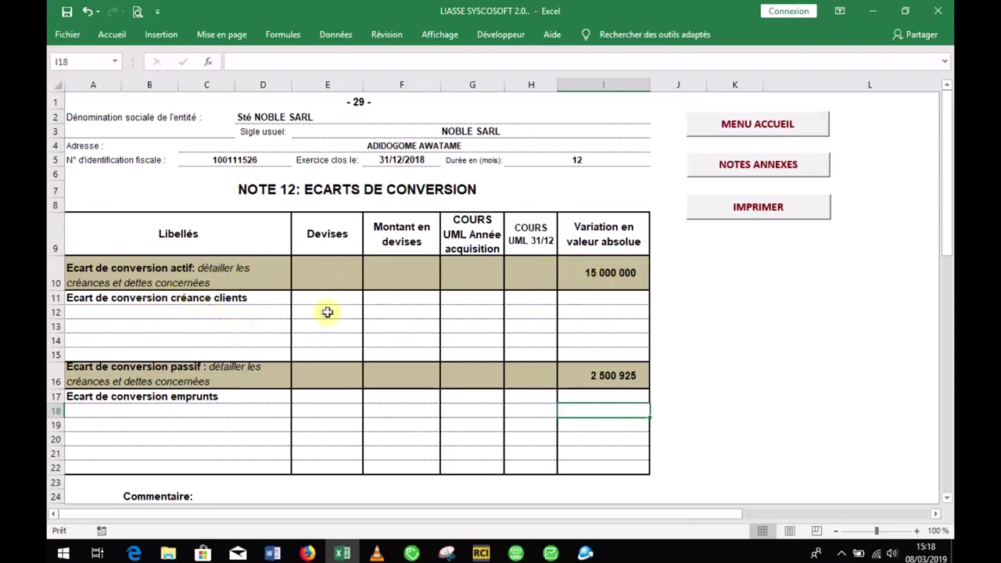
left_click(263, 312)
left_click(274, 352)
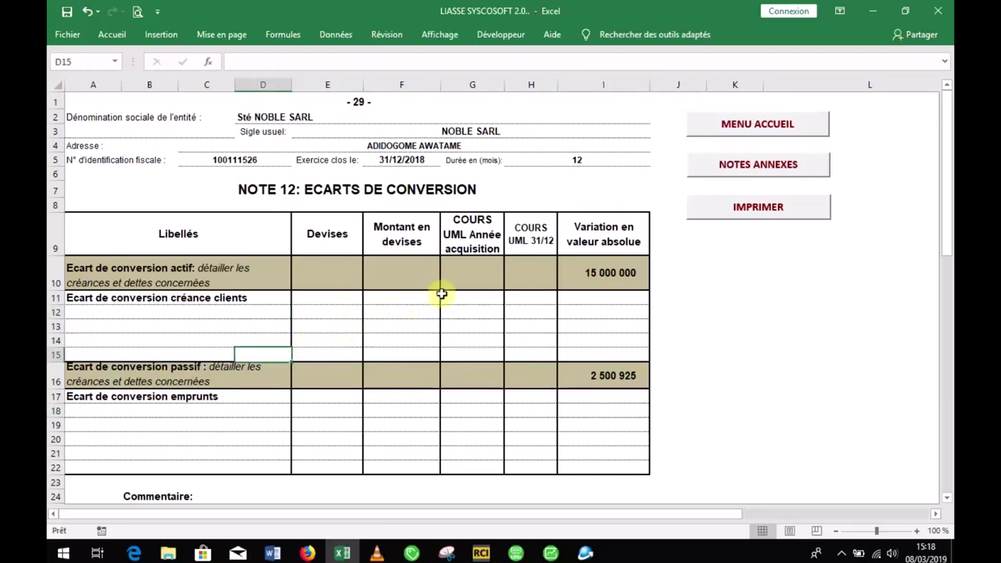
left_click(588, 302)
left_click(587, 310)
left_click(585, 327)
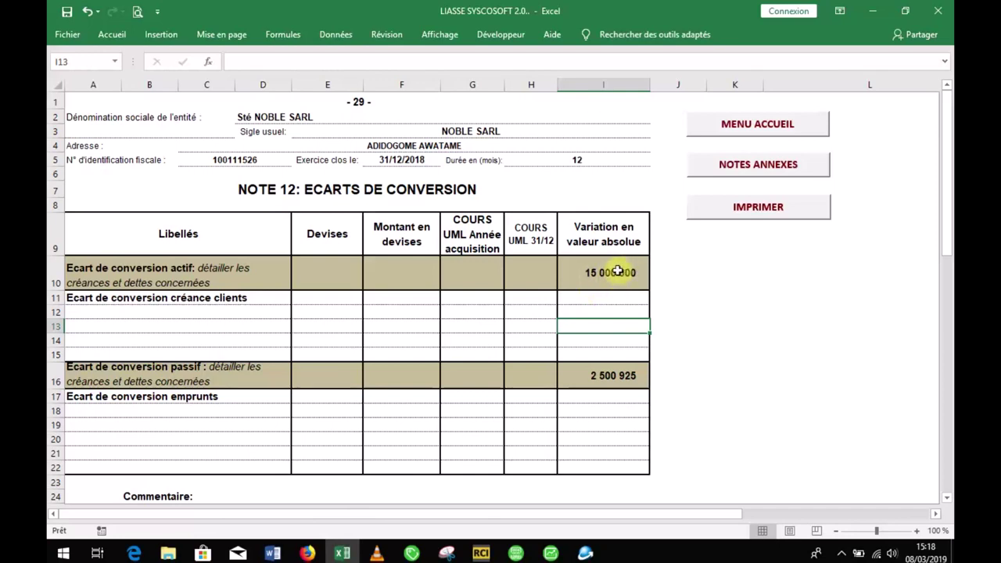
Step: Enter 15 000 000 in I12 for receivables and 2 500 925 in I17 for loans
left_click(602, 298)
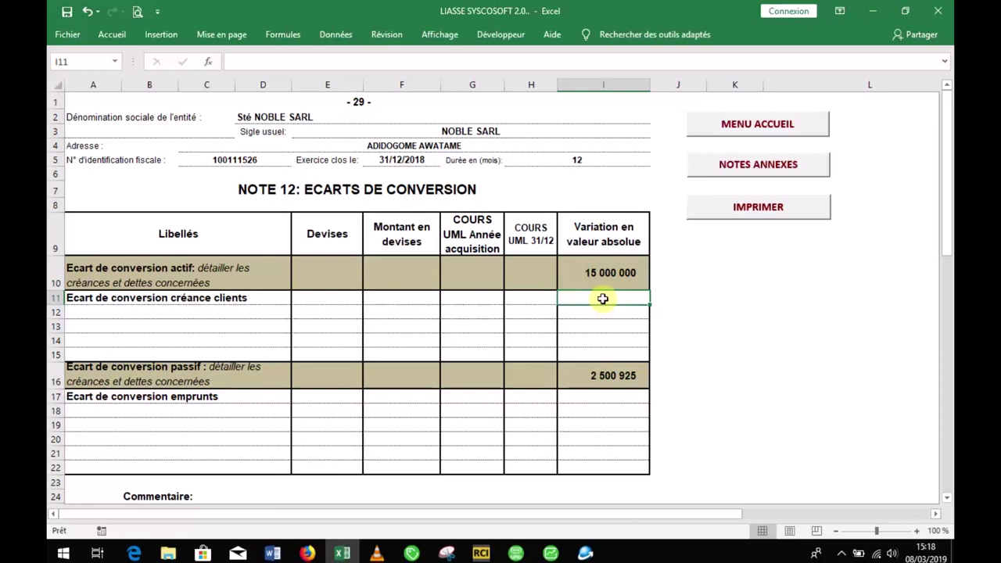
left_click(603, 311)
type("15")
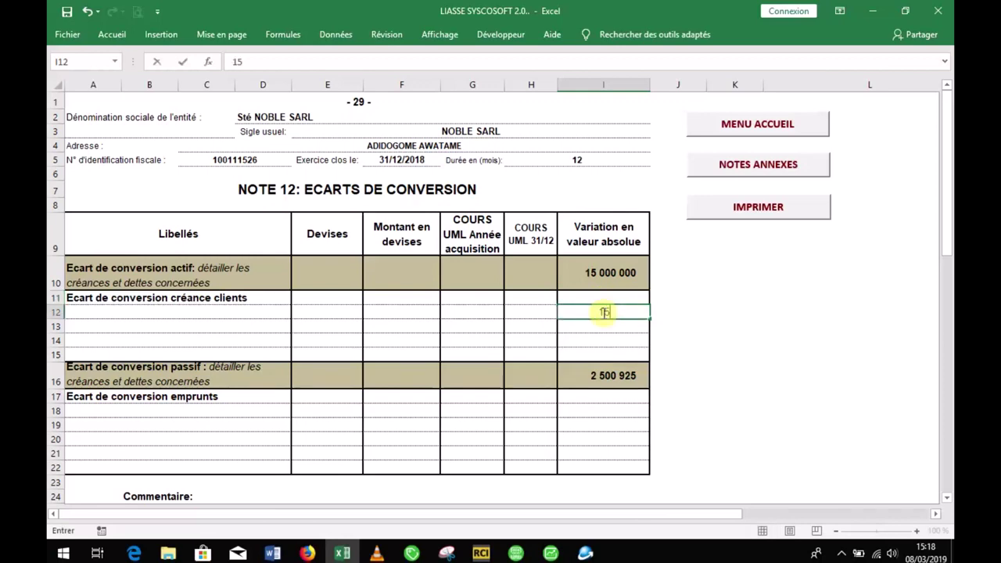
type(" 000 000")
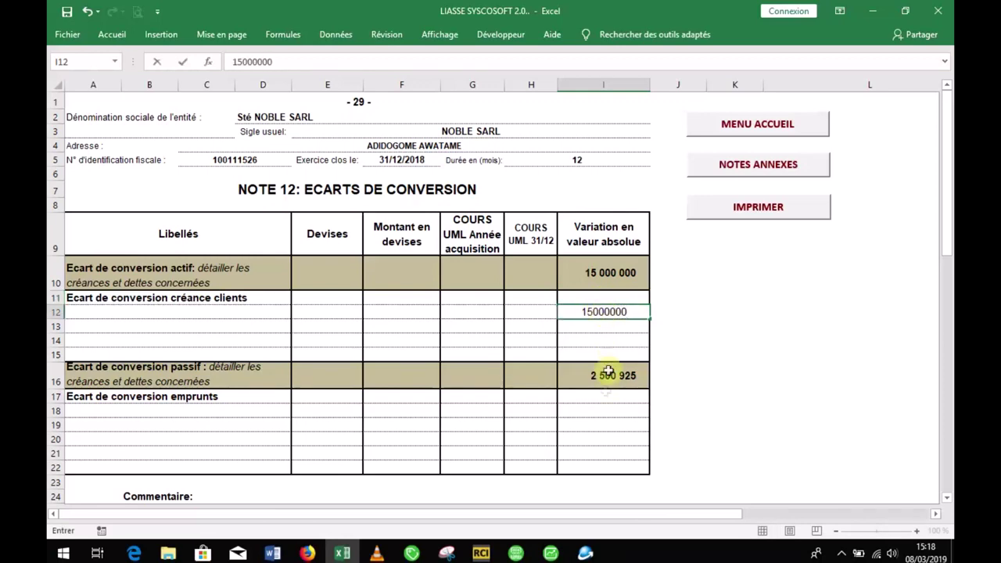
left_click(603, 397)
type("2 ")
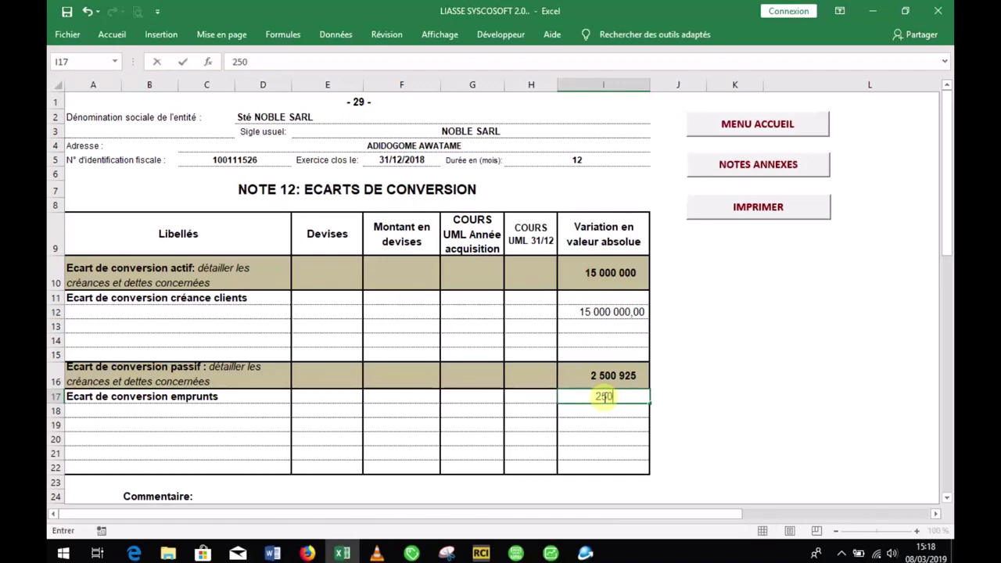
type("500 925")
left_click(700, 382)
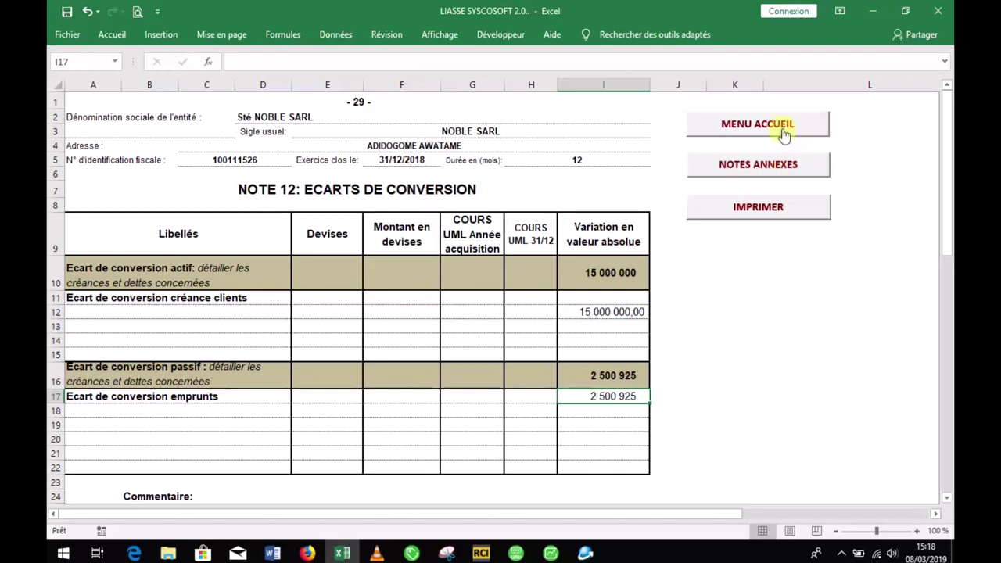
Step: Review the coherence test: both conversion-difference checks and the result verification now read OK
left_click(758, 125)
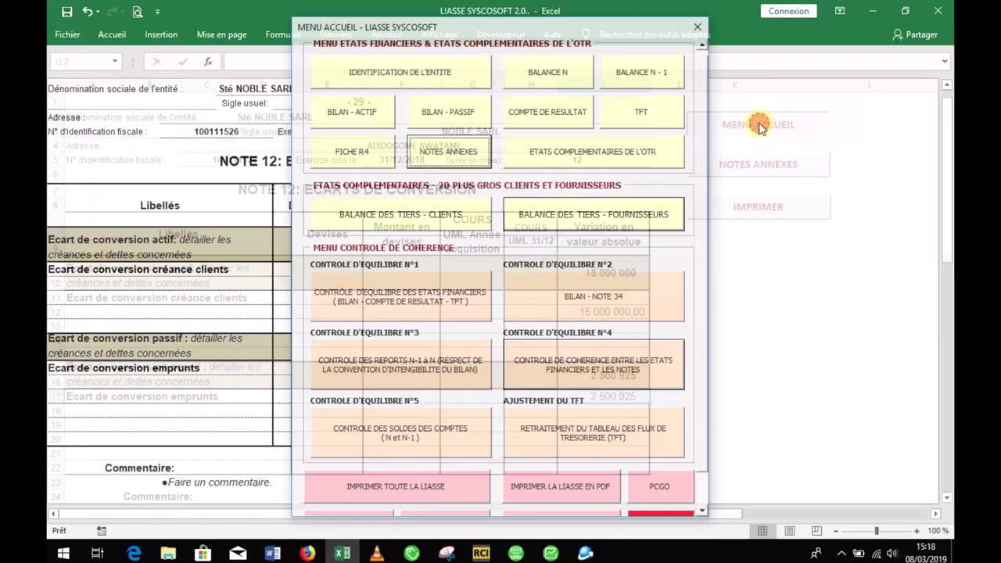
left_click(538, 365)
left_click_drag(951, 133, 950, 504)
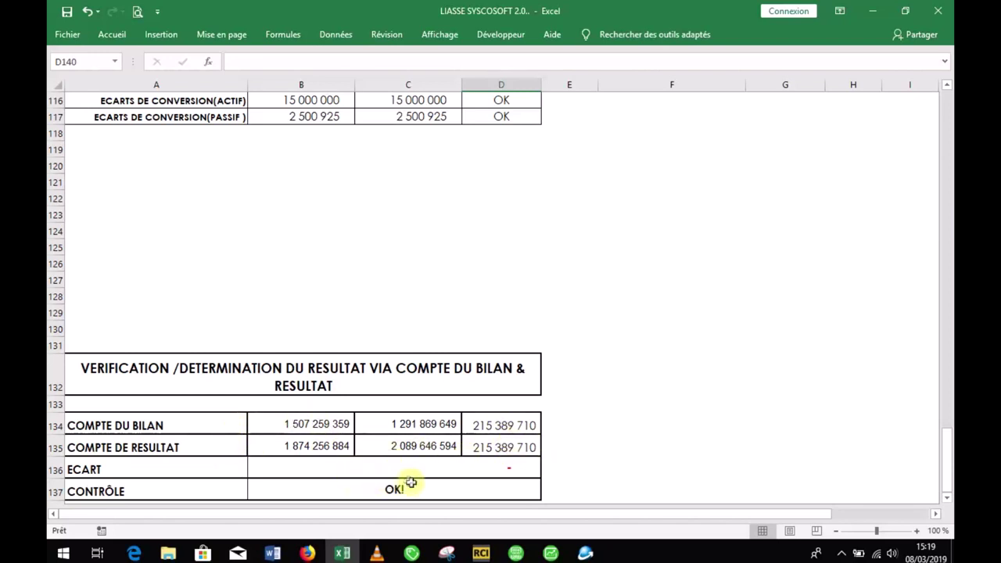
left_click_drag(949, 440, 947, 98)
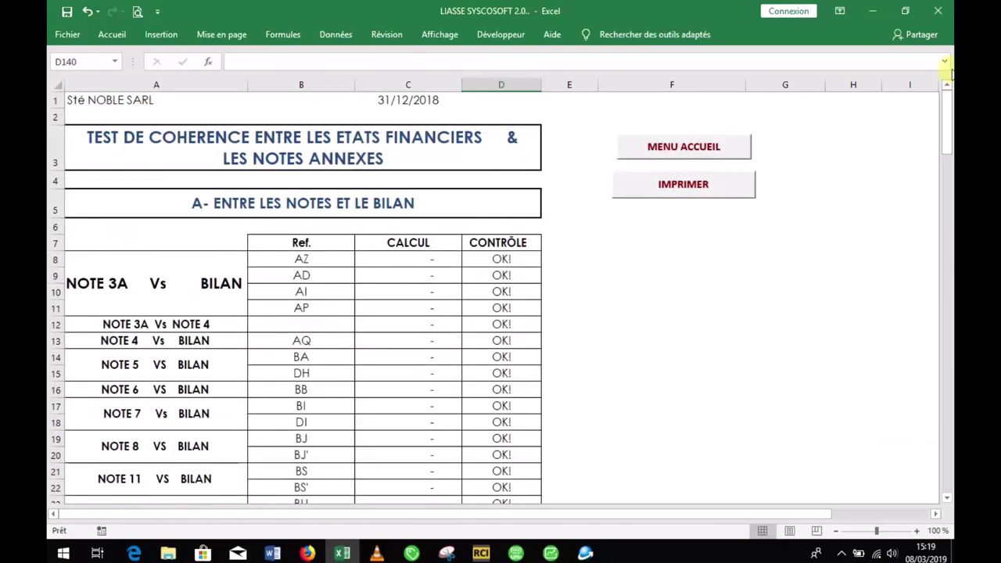
left_click(686, 148)
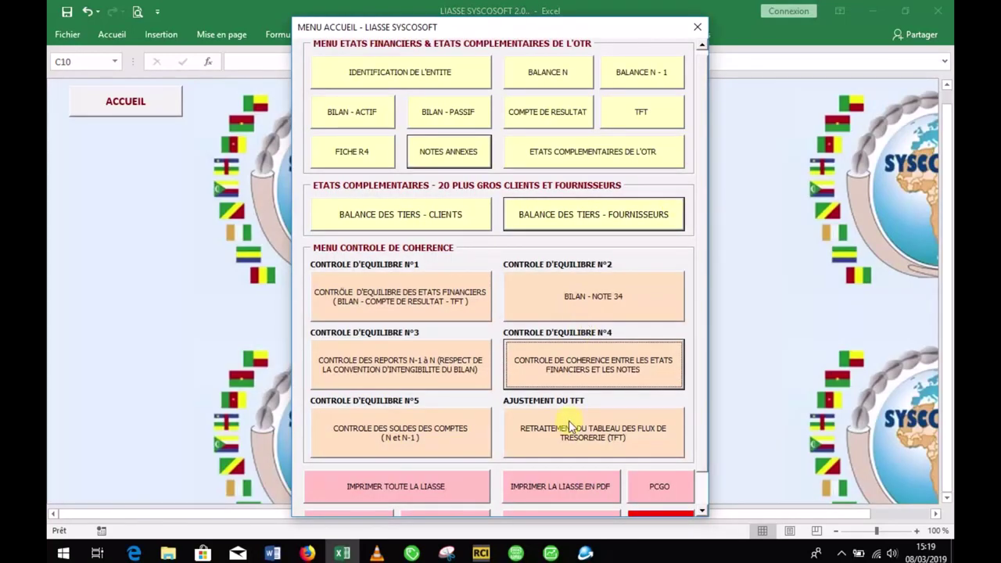
Step: Scroll through the TFT restatement sheet, checking the other corrections row at D78
left_click(571, 426)
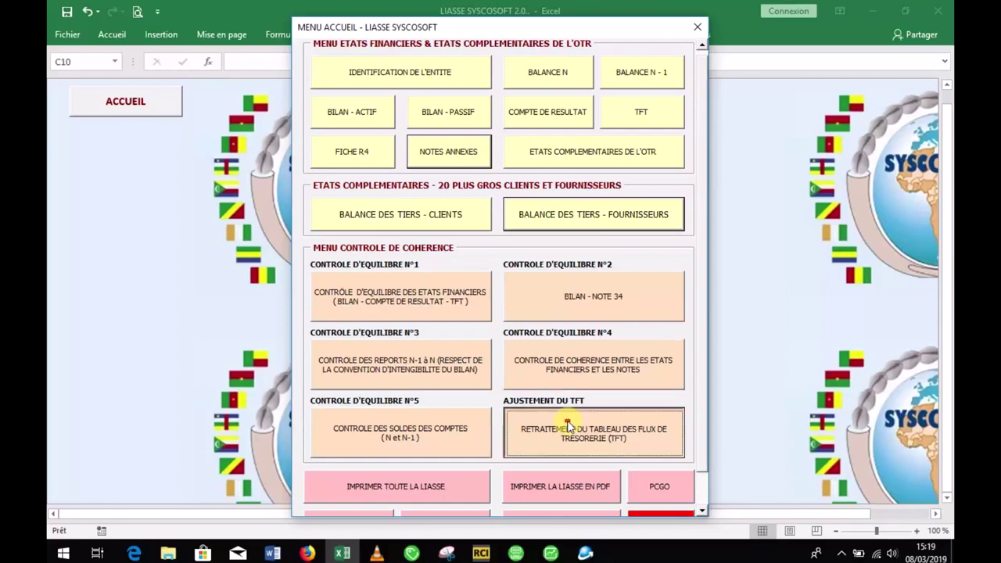
left_click_drag(951, 113, 961, 230)
left_click(604, 378)
left_click(523, 378)
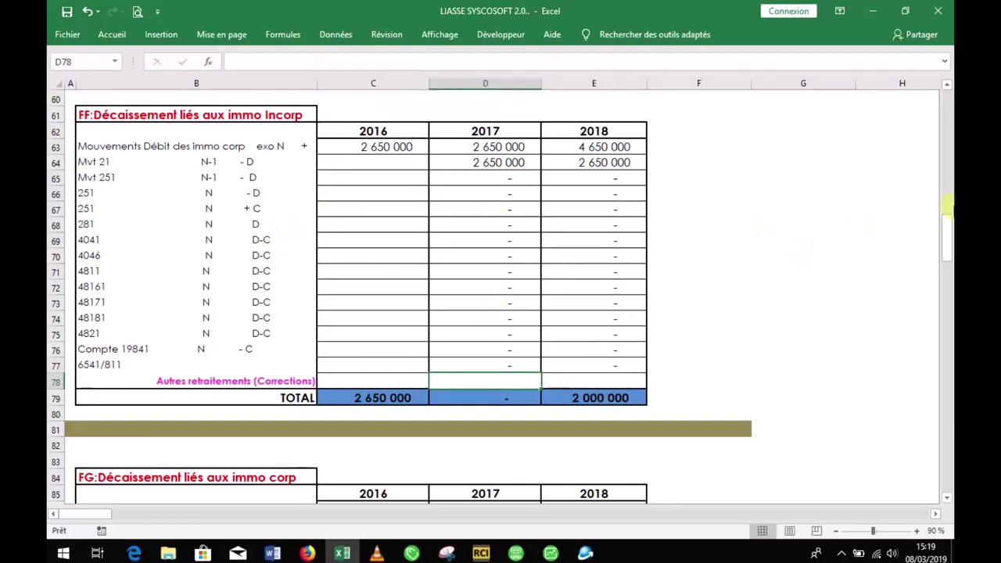
left_click_drag(948, 232, 946, 275)
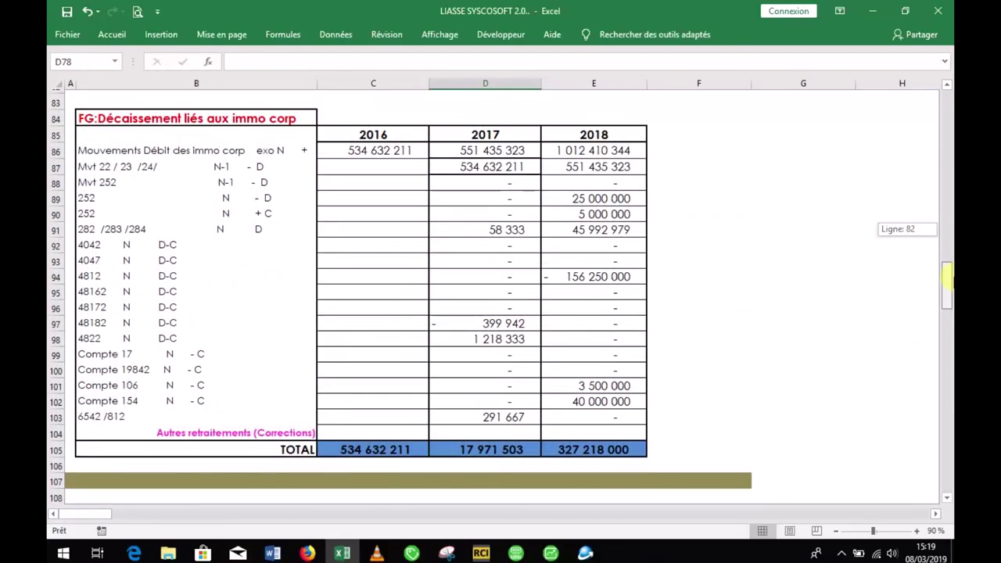
left_click_drag(947, 272, 947, 92)
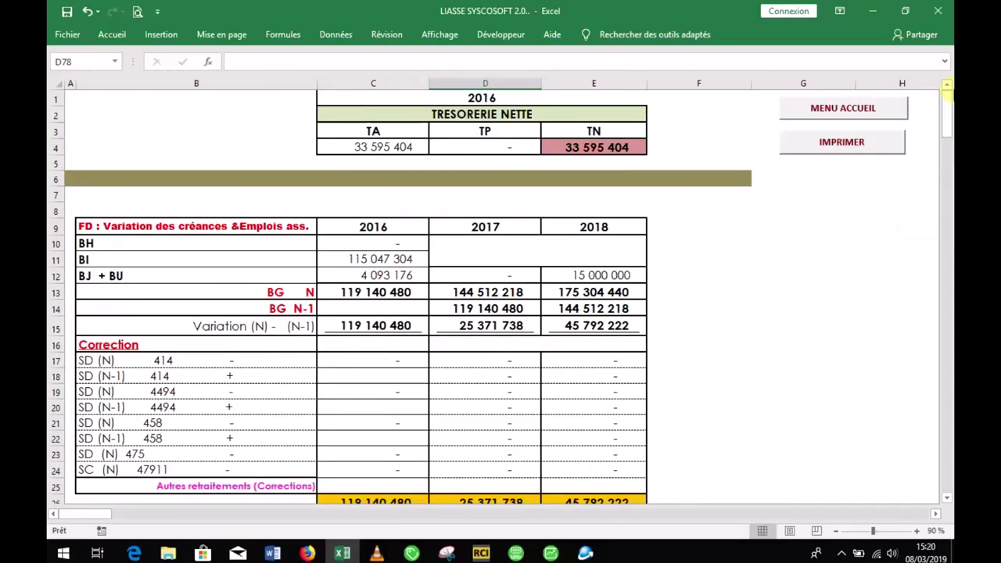
left_click(843, 110)
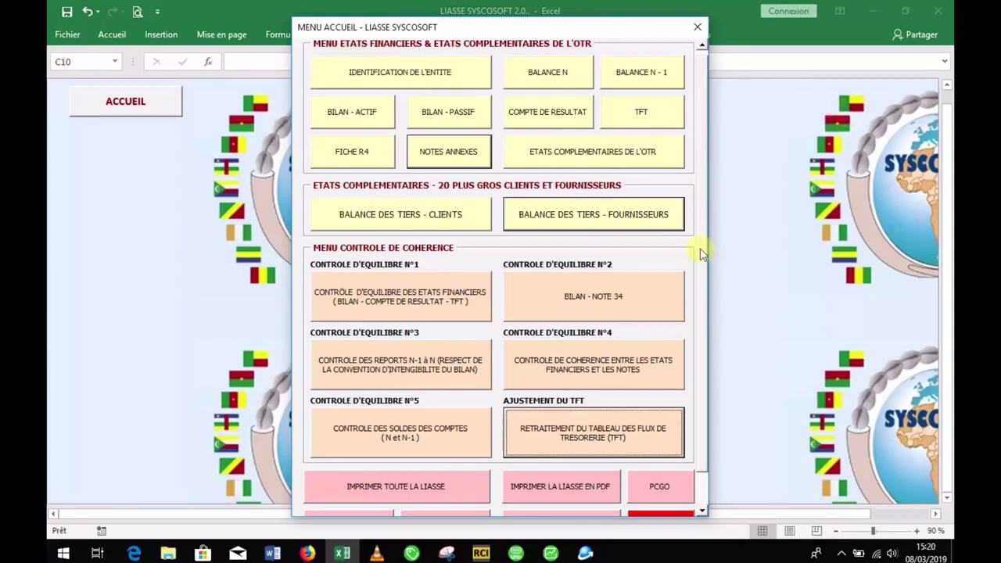
Step: Open PCGO, the PLAN COMPTABLE SYSCOHADA REVISE chart-of-accounts sheet
left_click_drag(704, 217, 699, 271)
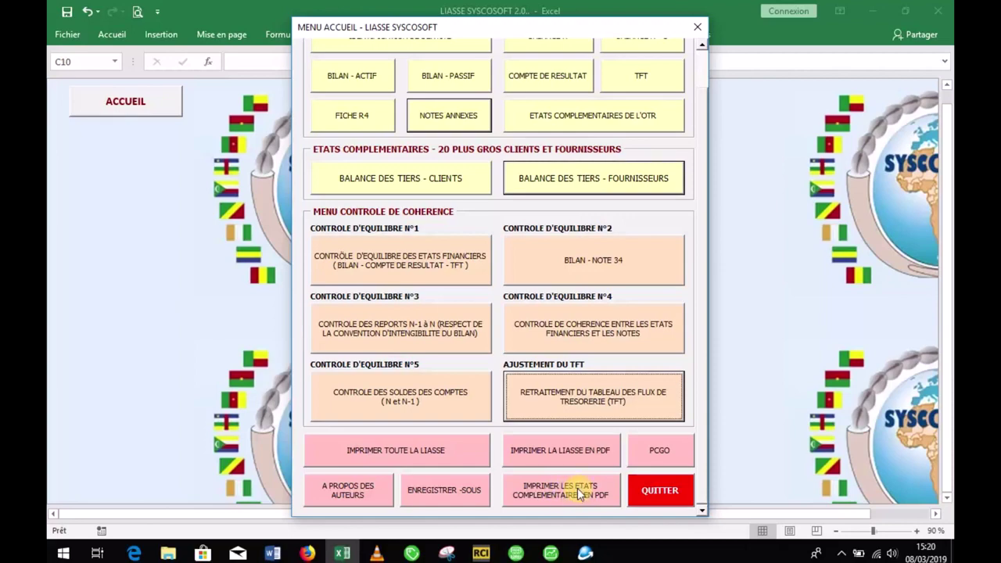
left_click(651, 462)
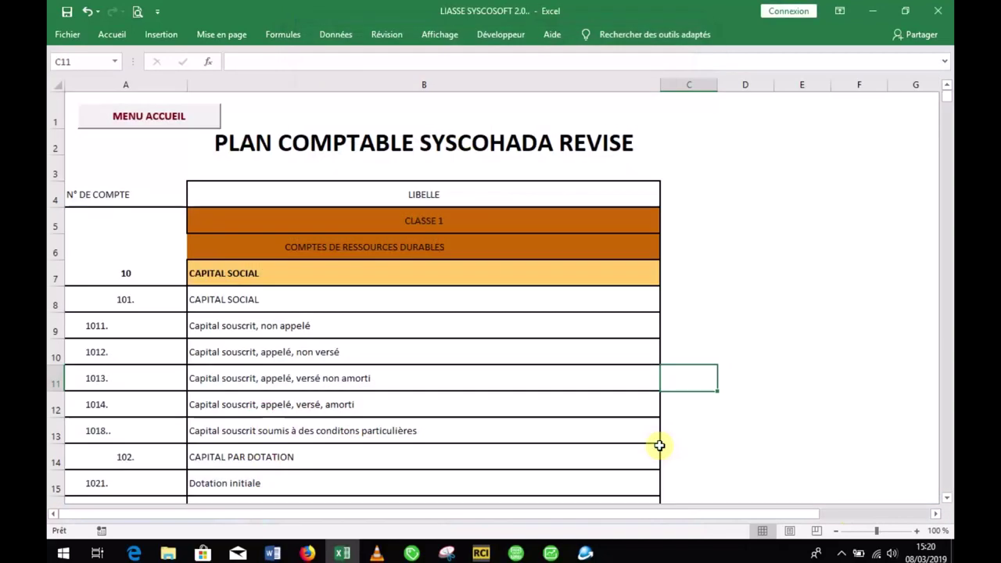
mouse_move(948, 96)
left_mouse_down()
mouse_move(941, 176)
mouse_move(947, 91)
left_mouse_up()
Step: View the A PROPOS DES AUTEURS information, close it, and reopen the home menu
left_click(182, 121)
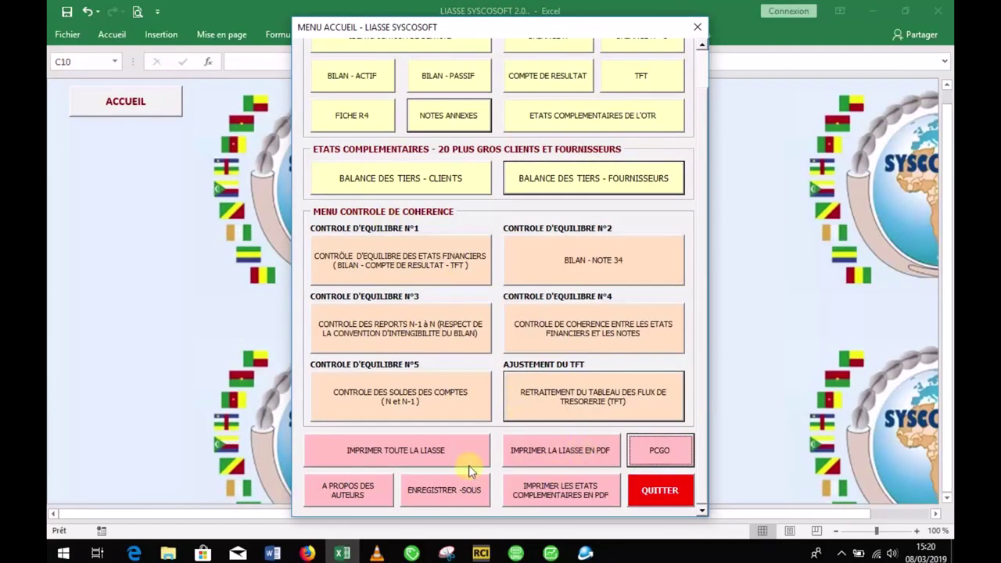
left_click(381, 489)
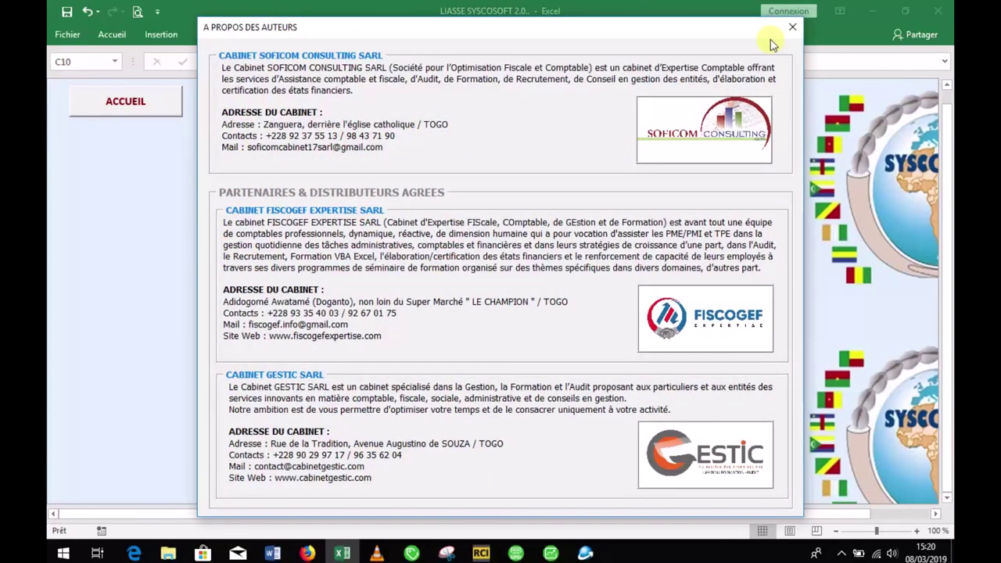
left_click(792, 26)
left_click(156, 110)
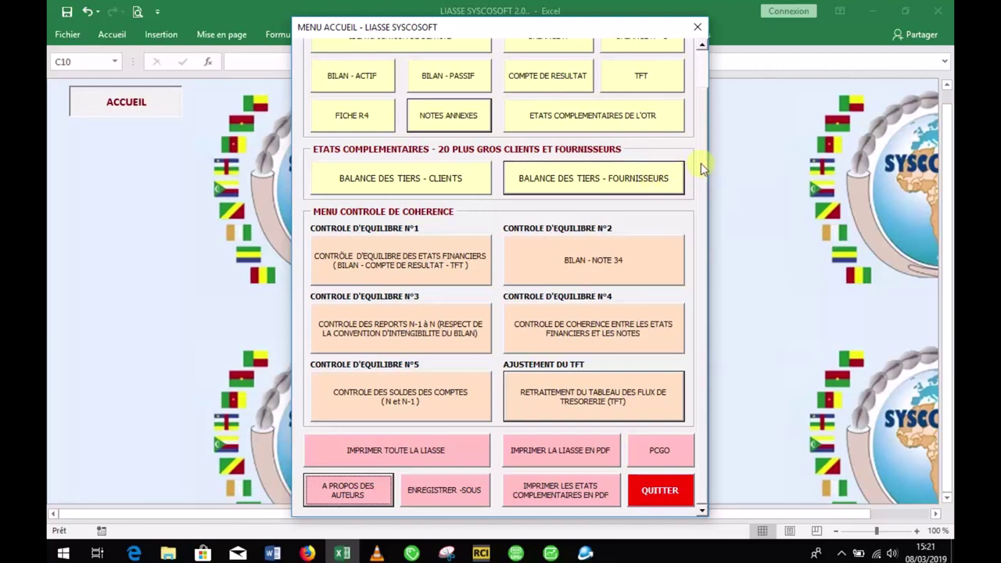
Step: Choose QUITTER and confirm Oui to close the workbook and exit Excel
mouse_move(701, 162)
left_mouse_down()
mouse_move(700, 129)
mouse_move(700, 161)
left_mouse_up()
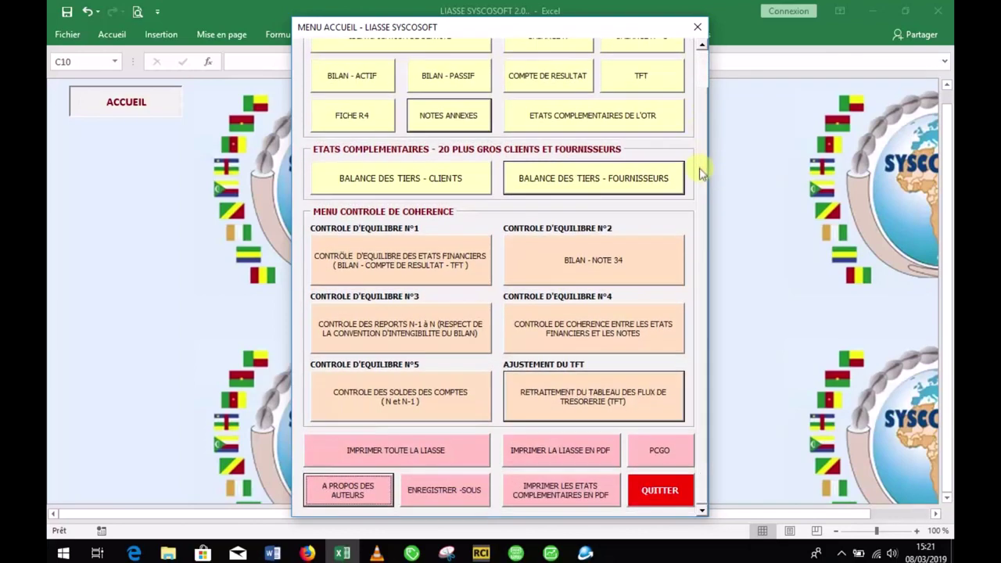
left_click(676, 500)
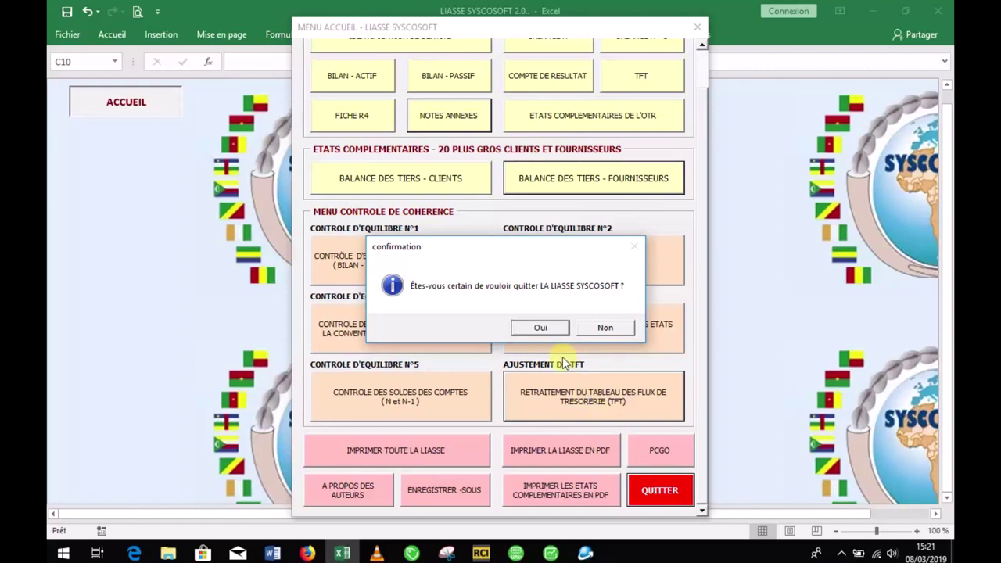
left_click(541, 329)
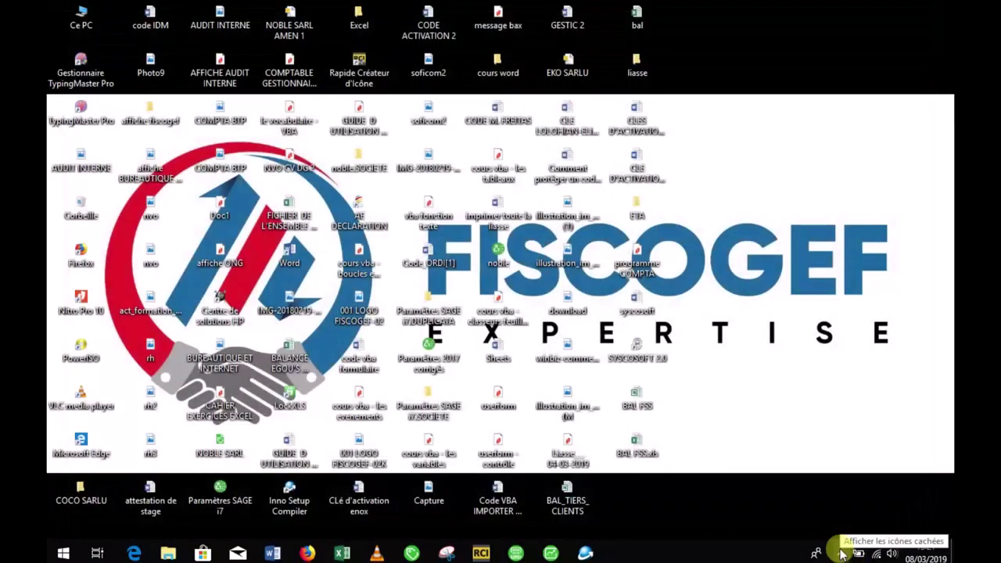
left_click(841, 554)
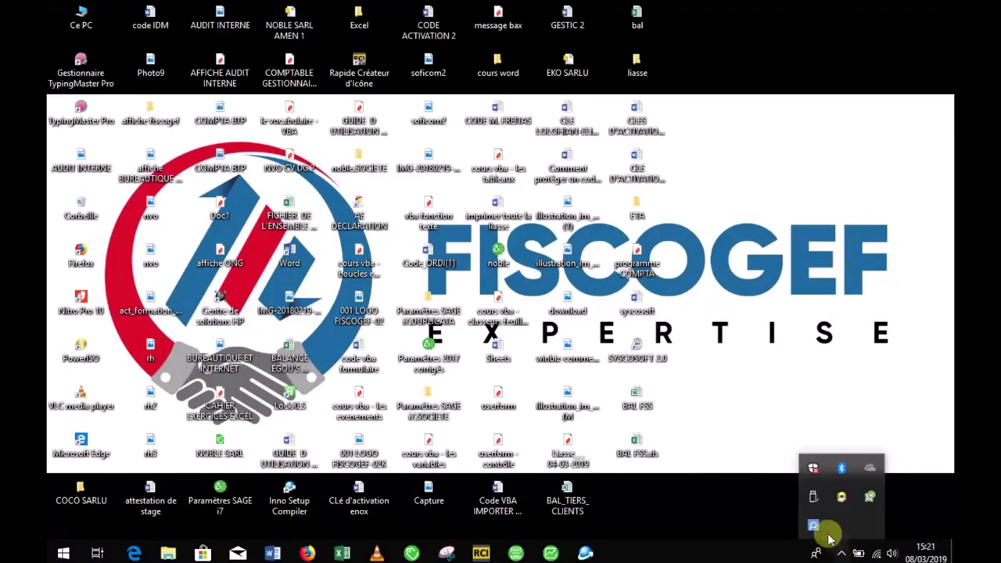
left_click(749, 522)
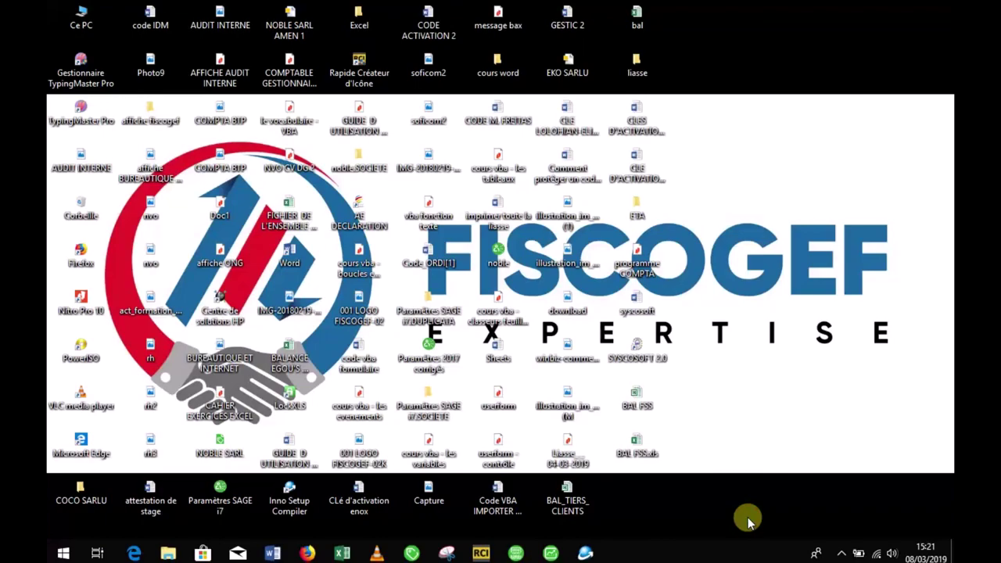